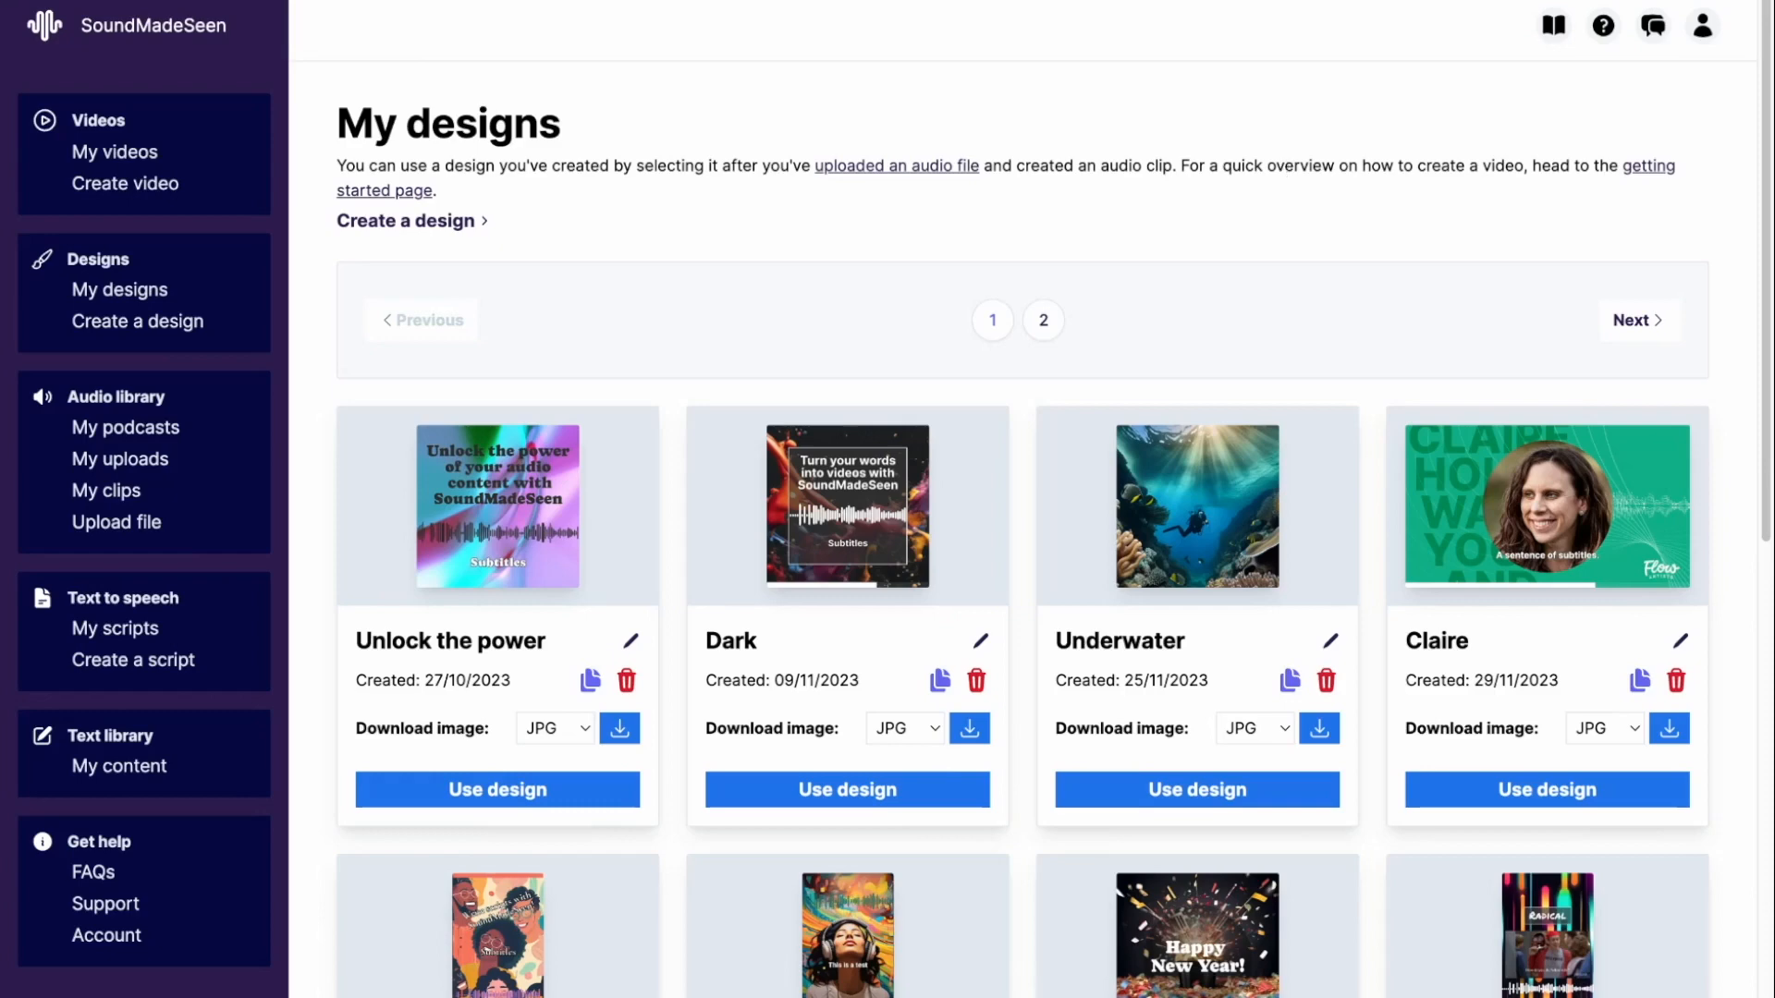
# Create a new design named "Demo design" in the Square size
pyautogui.click(419, 226)
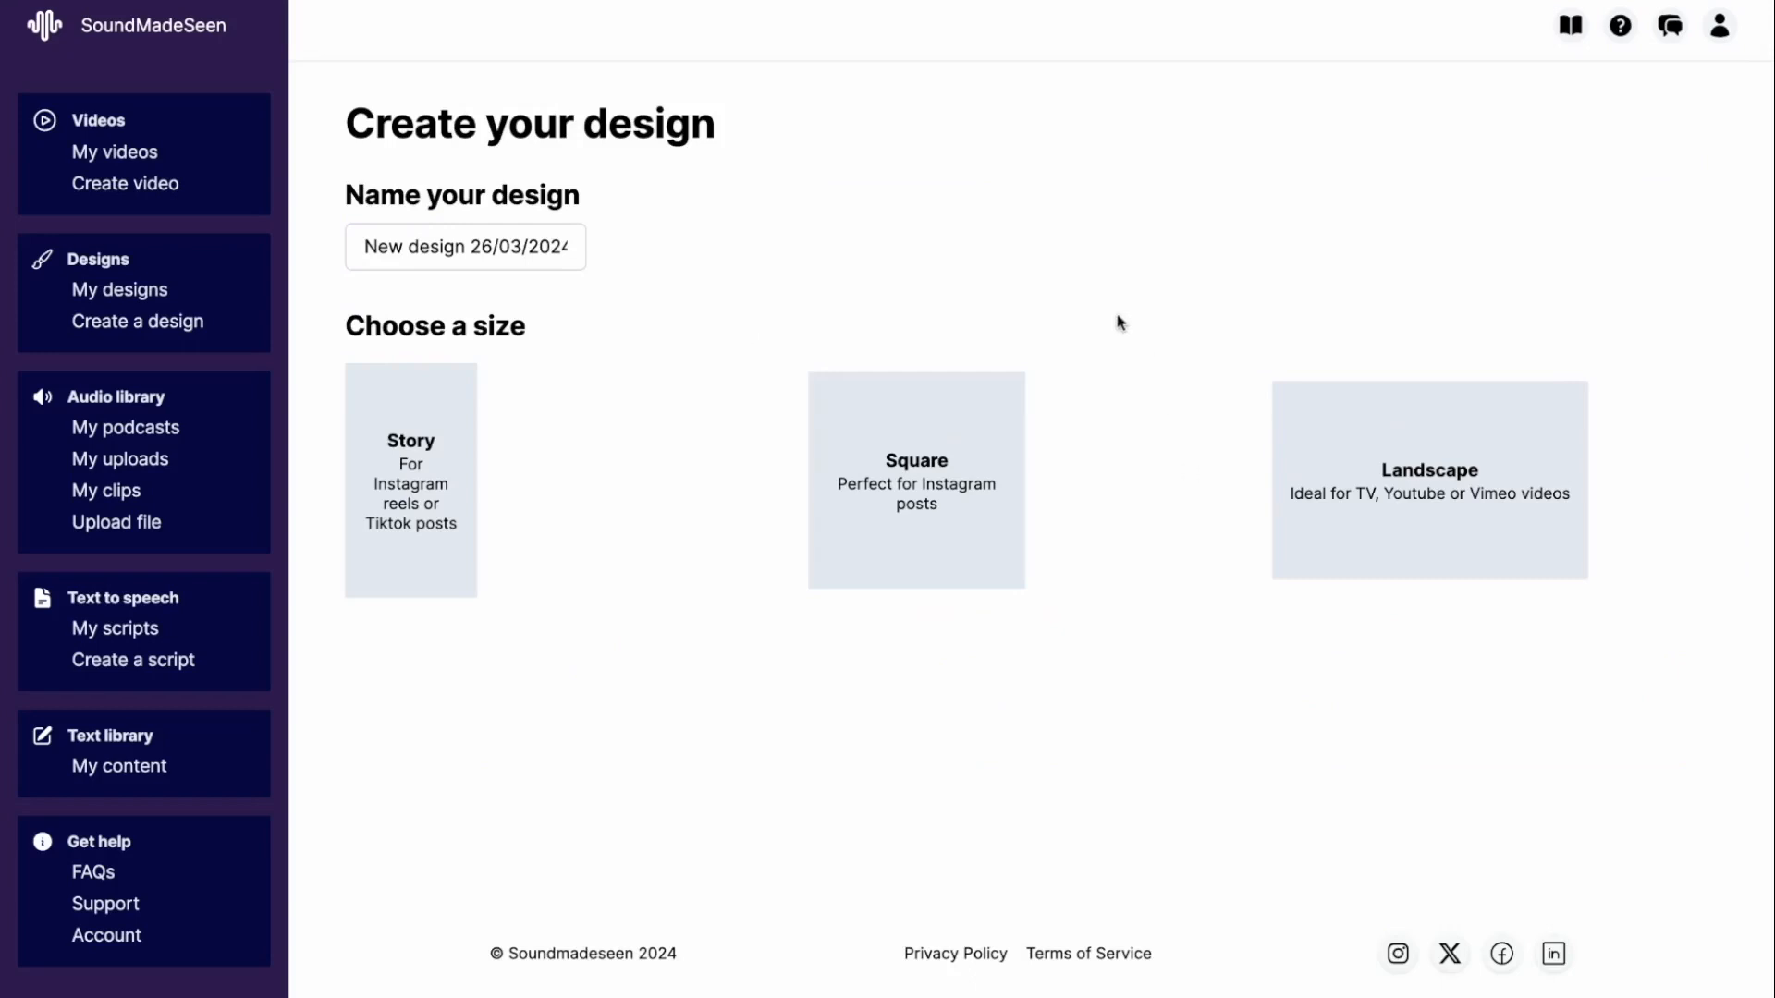
pyautogui.click(427, 248)
pyautogui.moveTo(427, 250); pyautogui.dragTo(697, 265)
pyautogui.press('BackSpace')
pyautogui.press('BackSpace')
pyautogui.press('BackSpace')
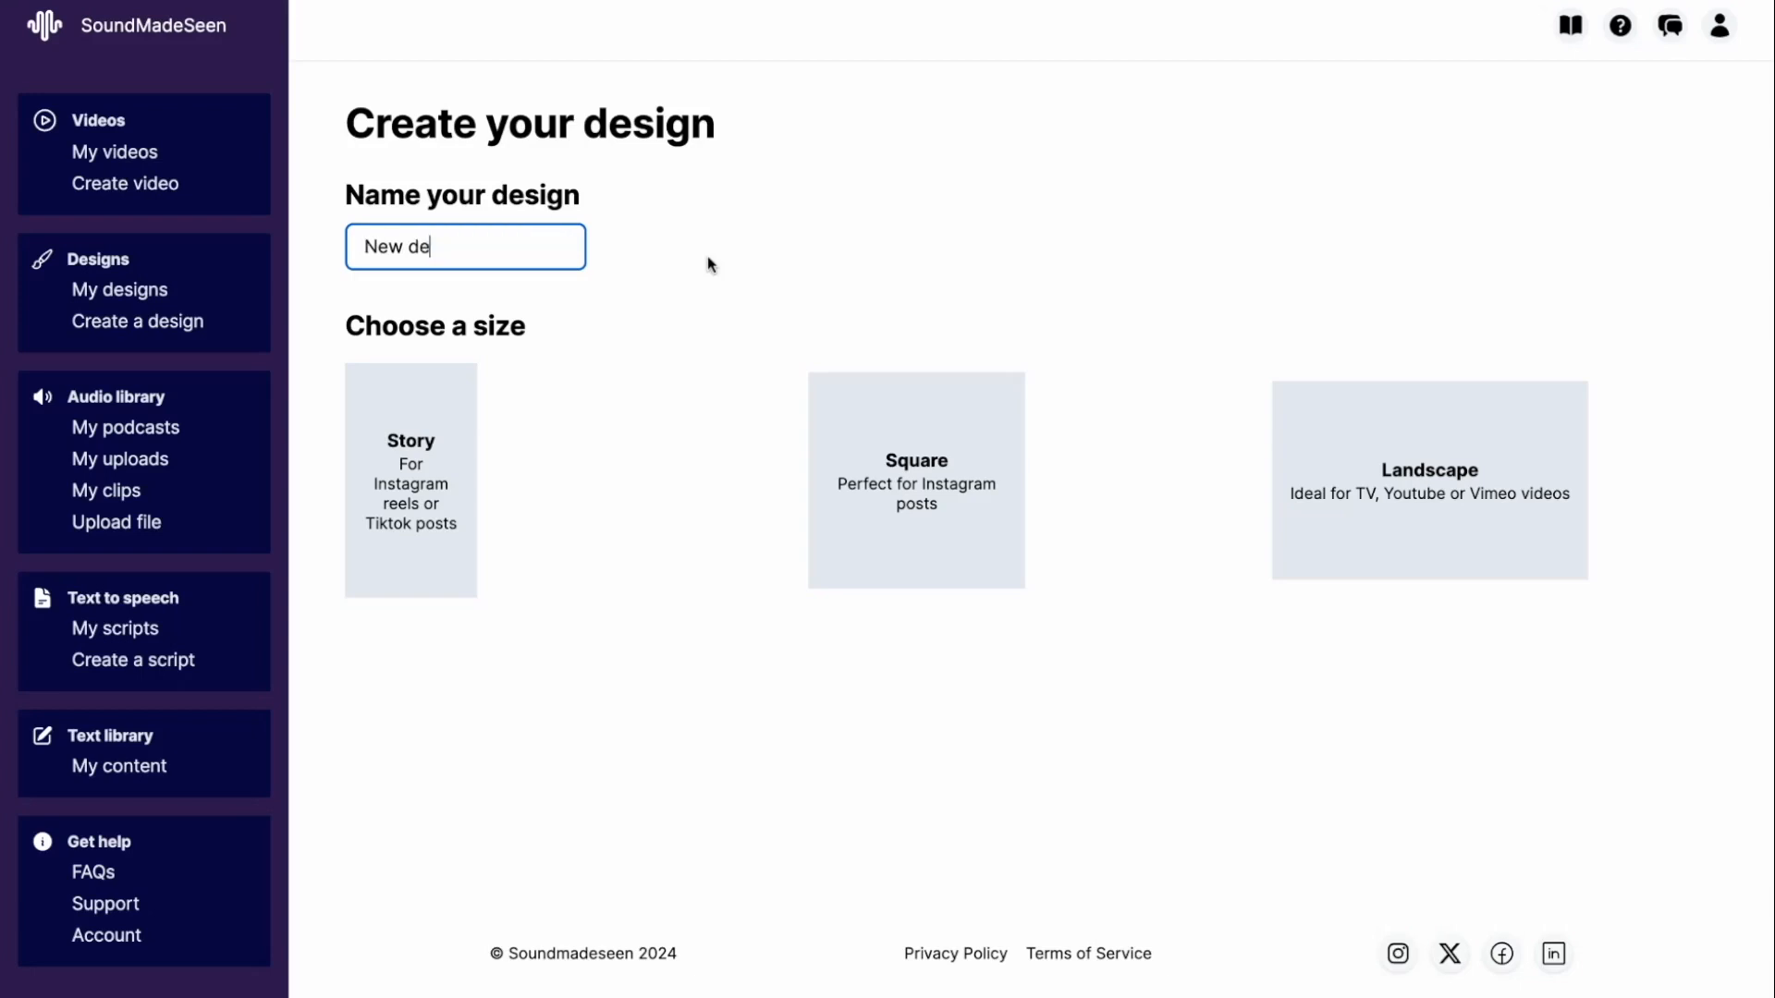
pyautogui.press('BackSpace')
pyautogui.press('BackSpace')
pyautogui.press('BackSpace')
pyautogui.write('Demo design')
pyautogui.click(911, 472)
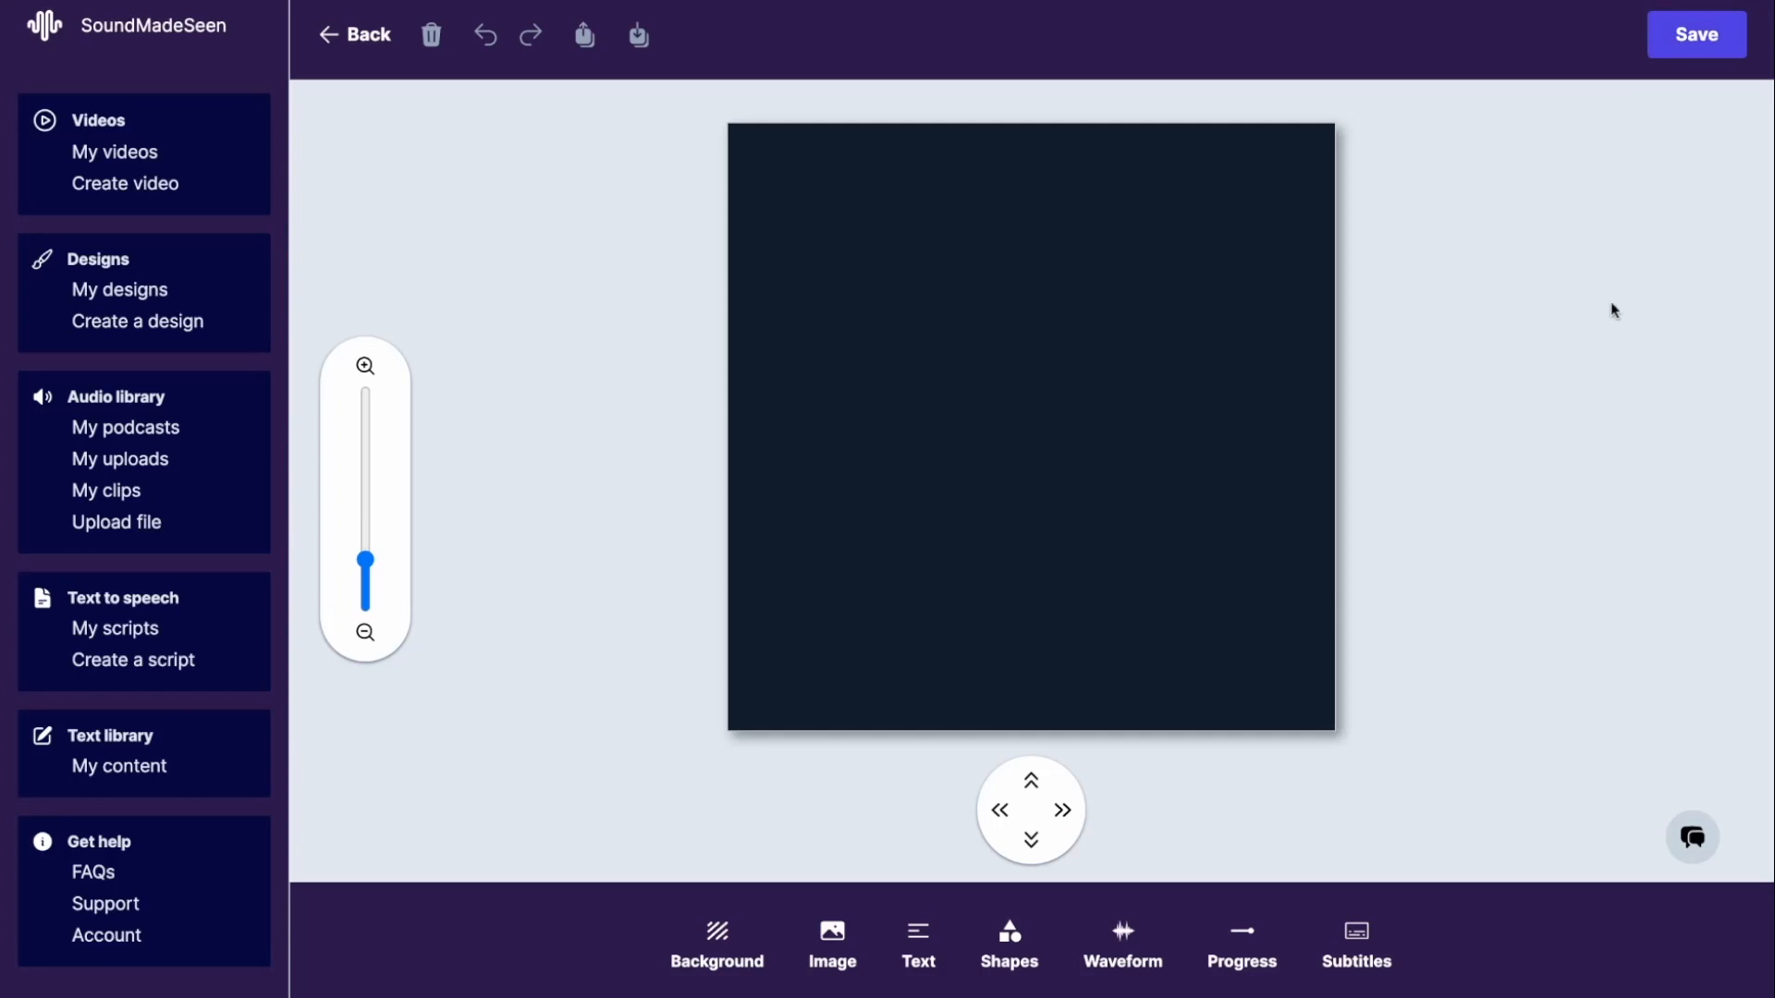
# Apply the Midnight Sun variant of the Retro Future moving background to the design
pyautogui.click(717, 940)
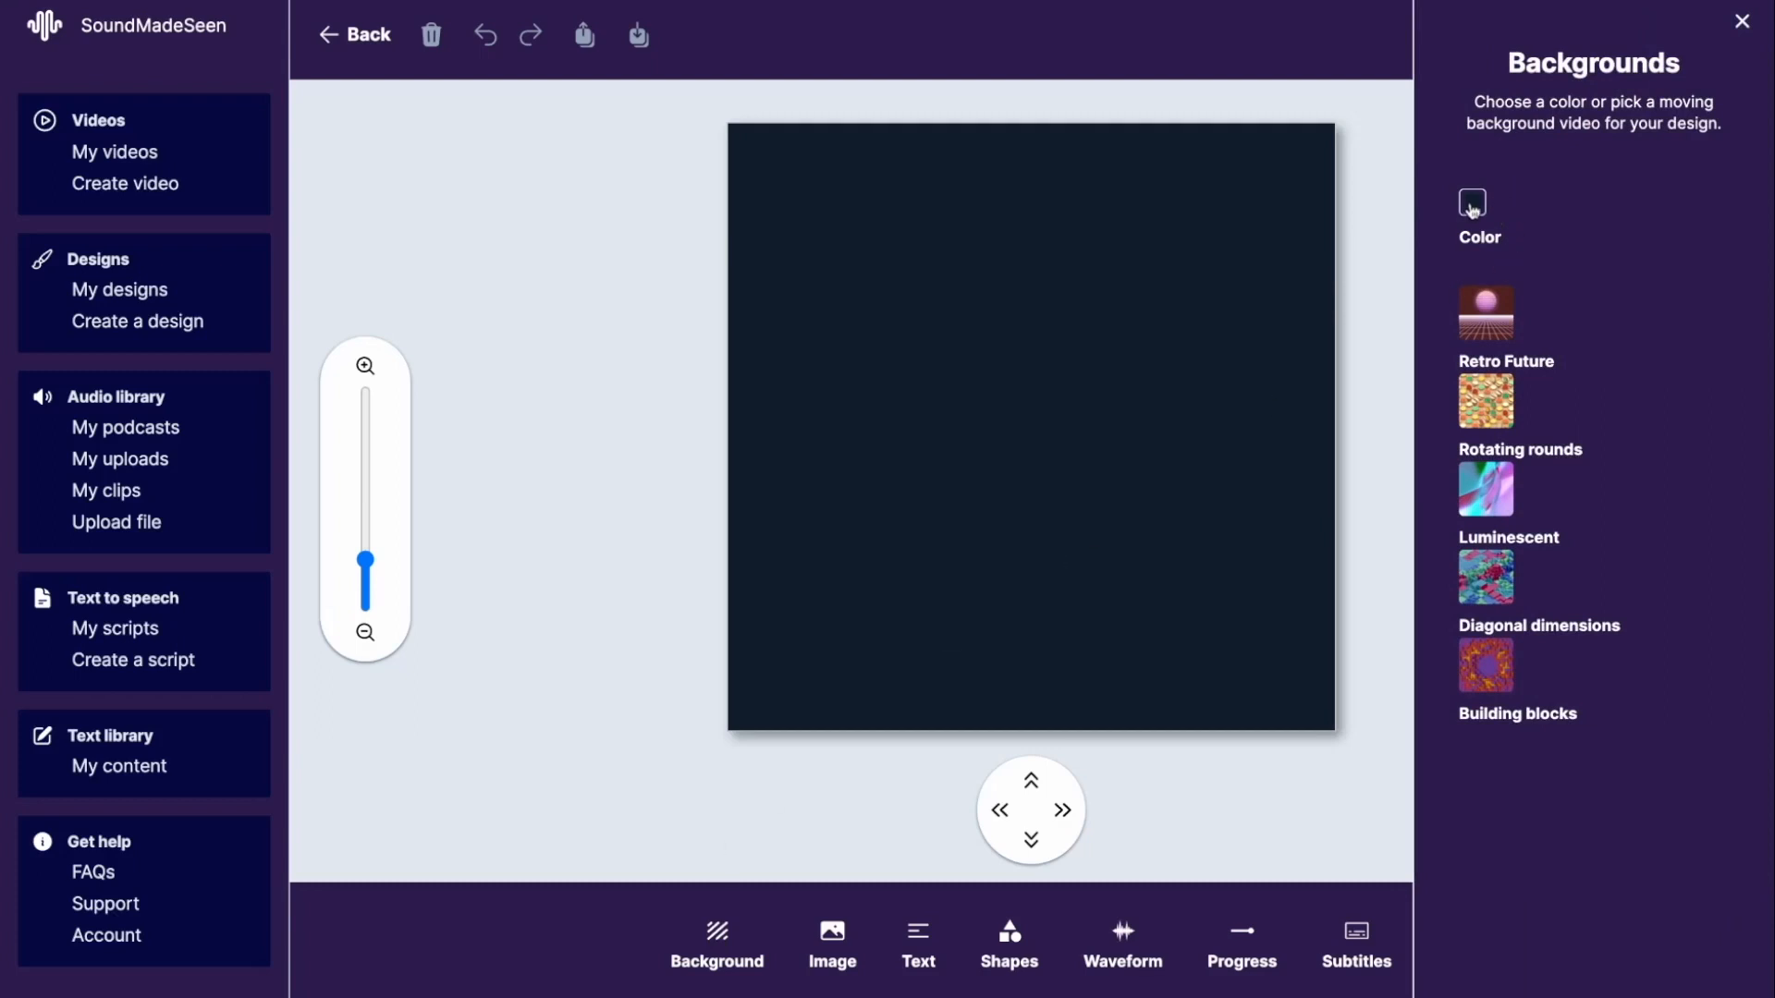
pyautogui.click(1488, 321)
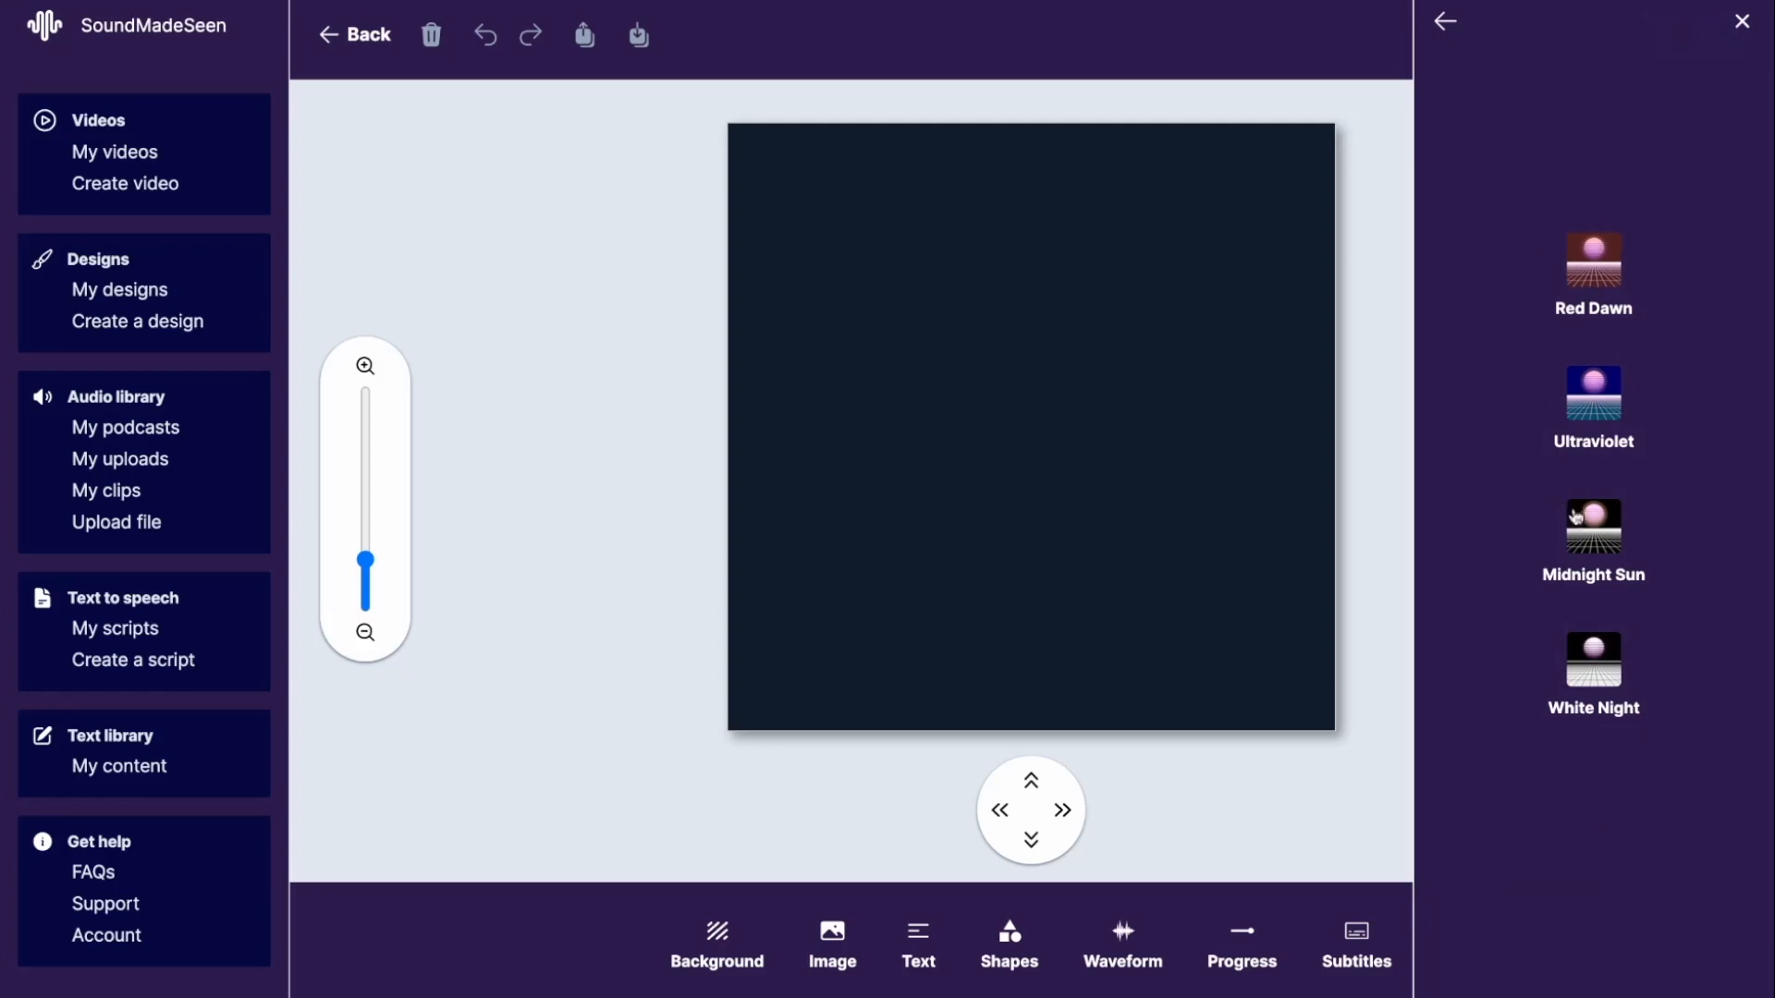
pyautogui.click(1591, 533)
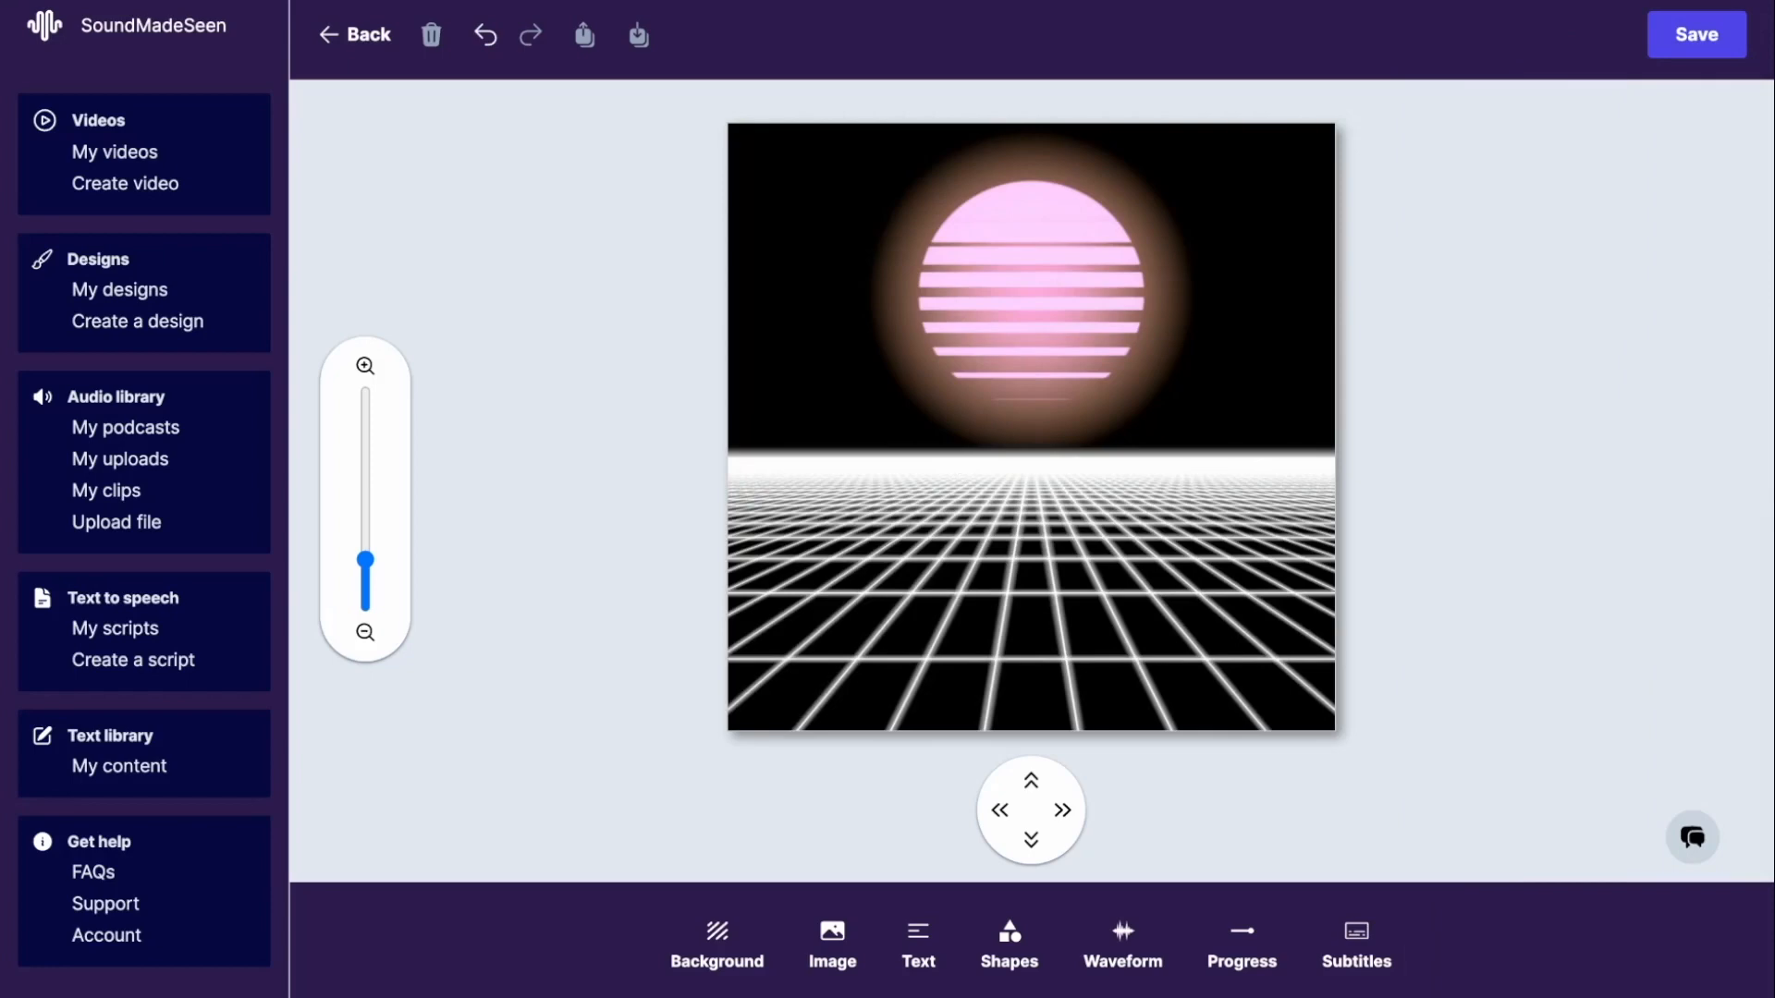
# Set the design's background to solid black, #000000
pyautogui.click(718, 933)
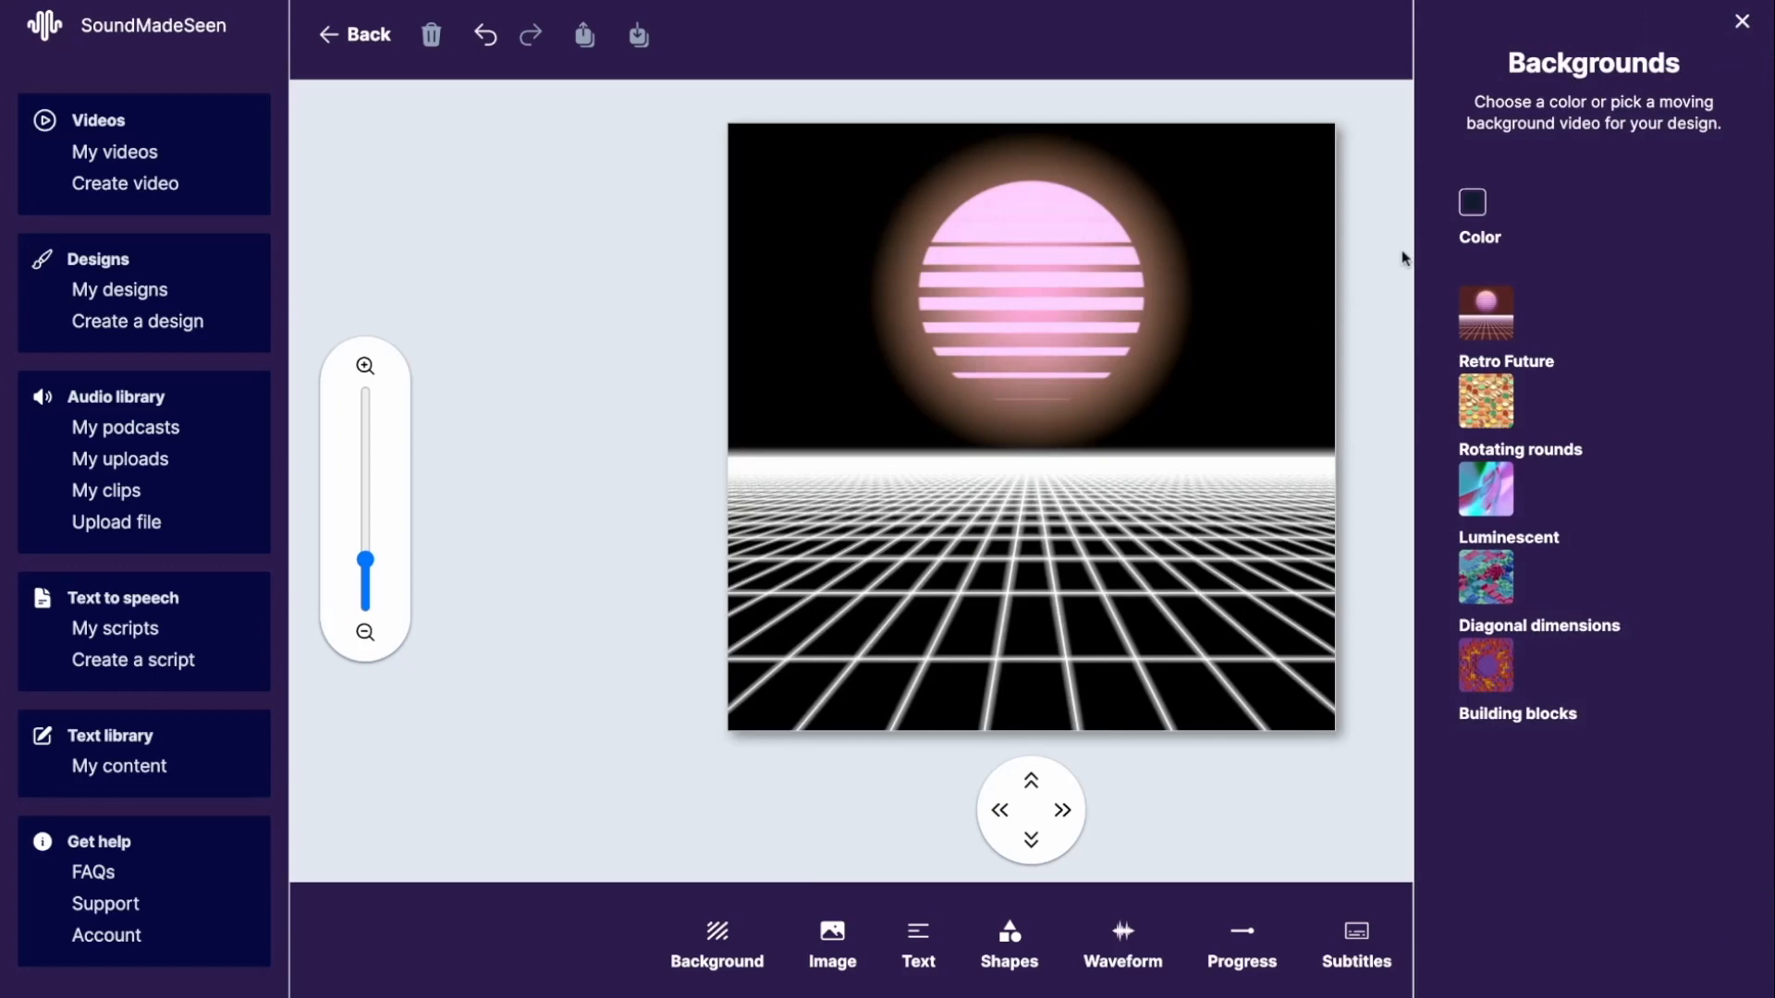
pyautogui.click(1473, 209)
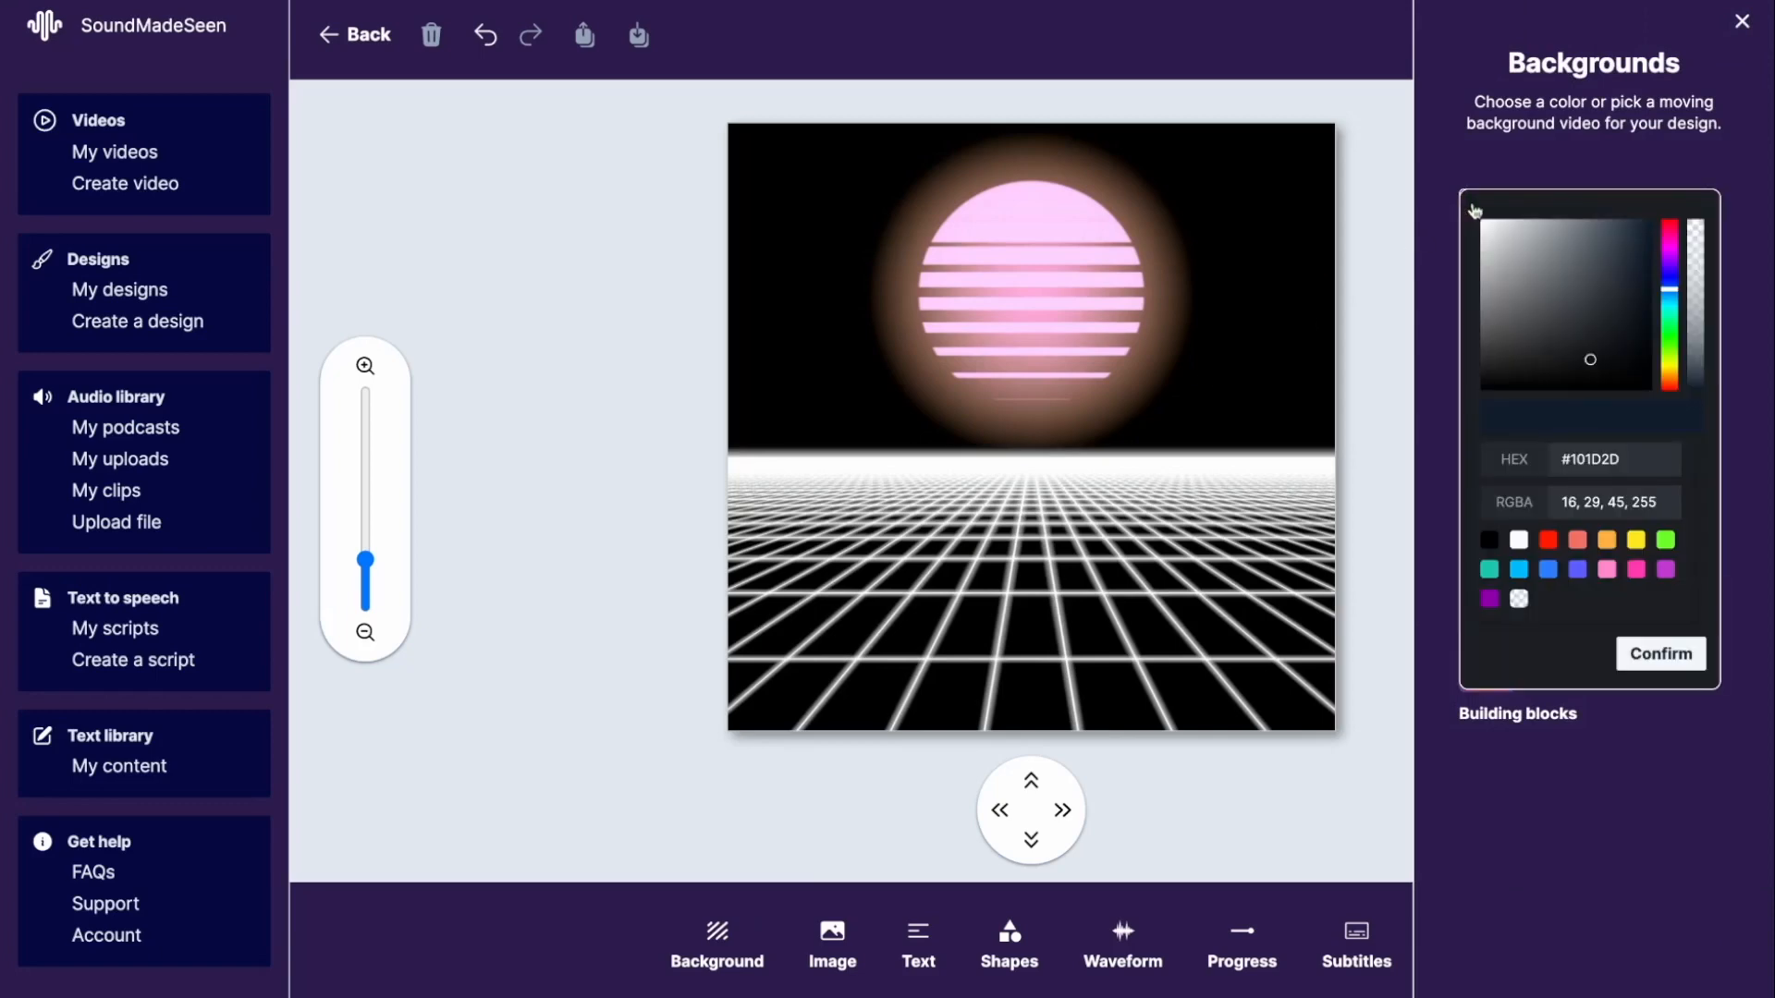
pyautogui.click(1489, 542)
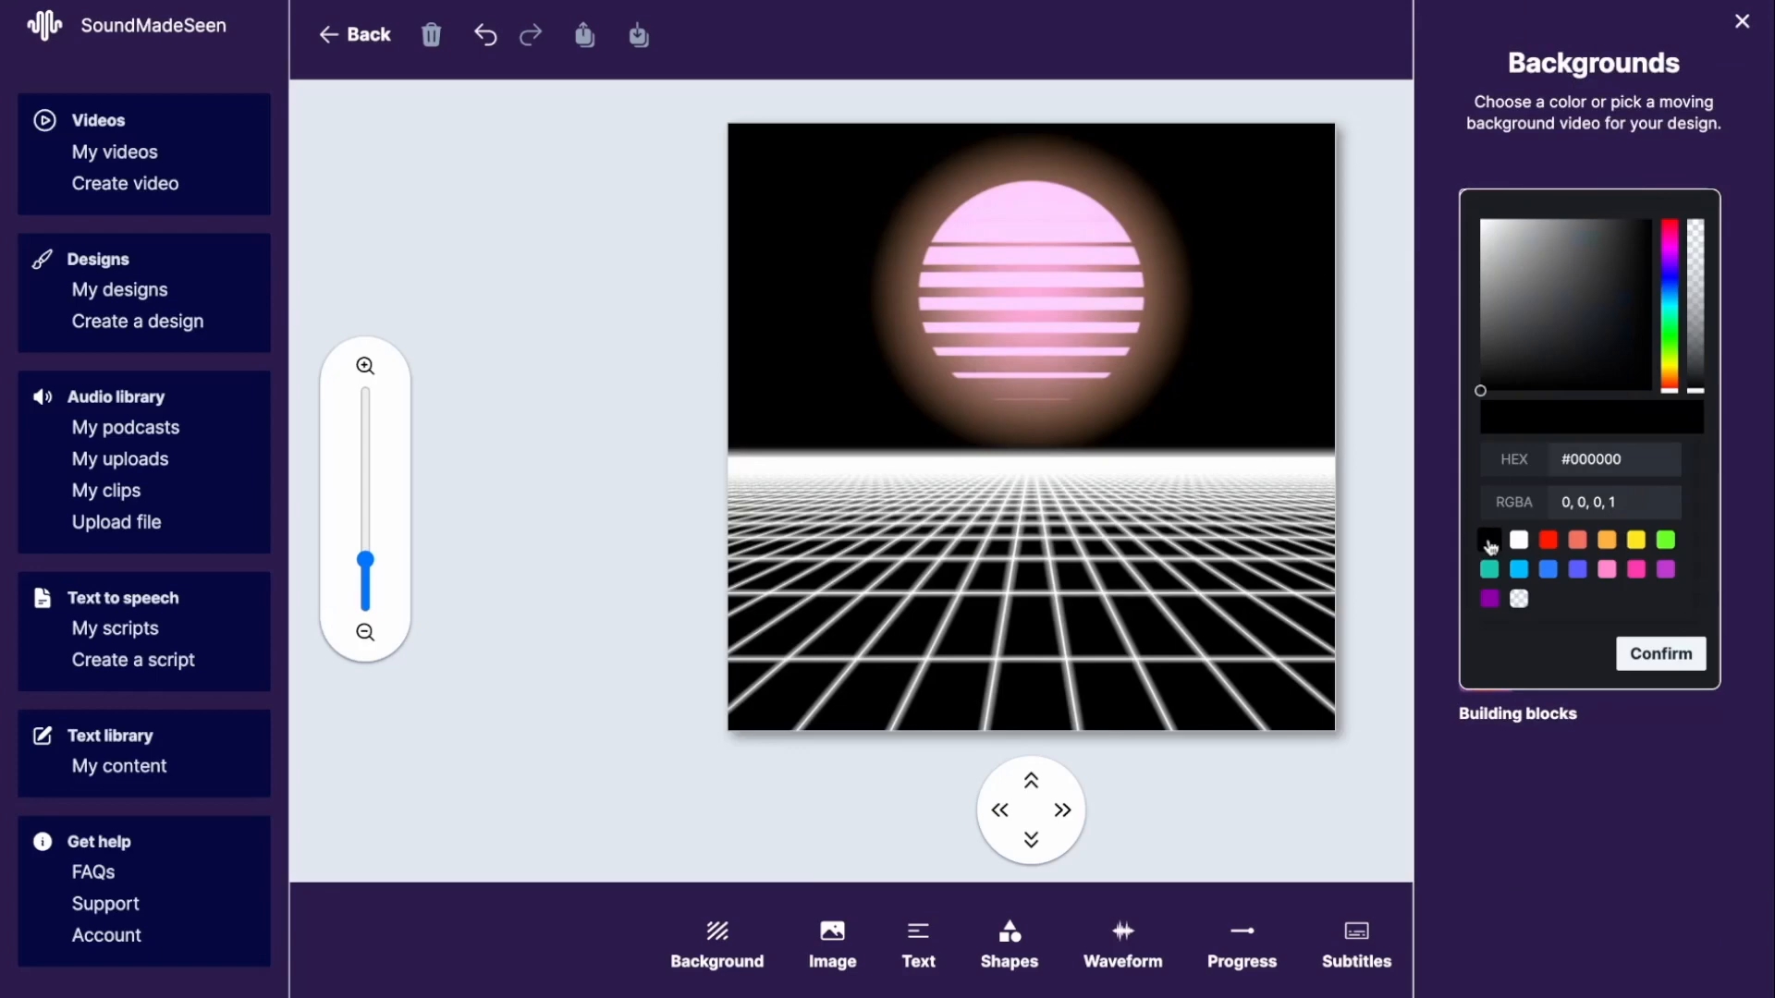
pyautogui.click(1669, 662)
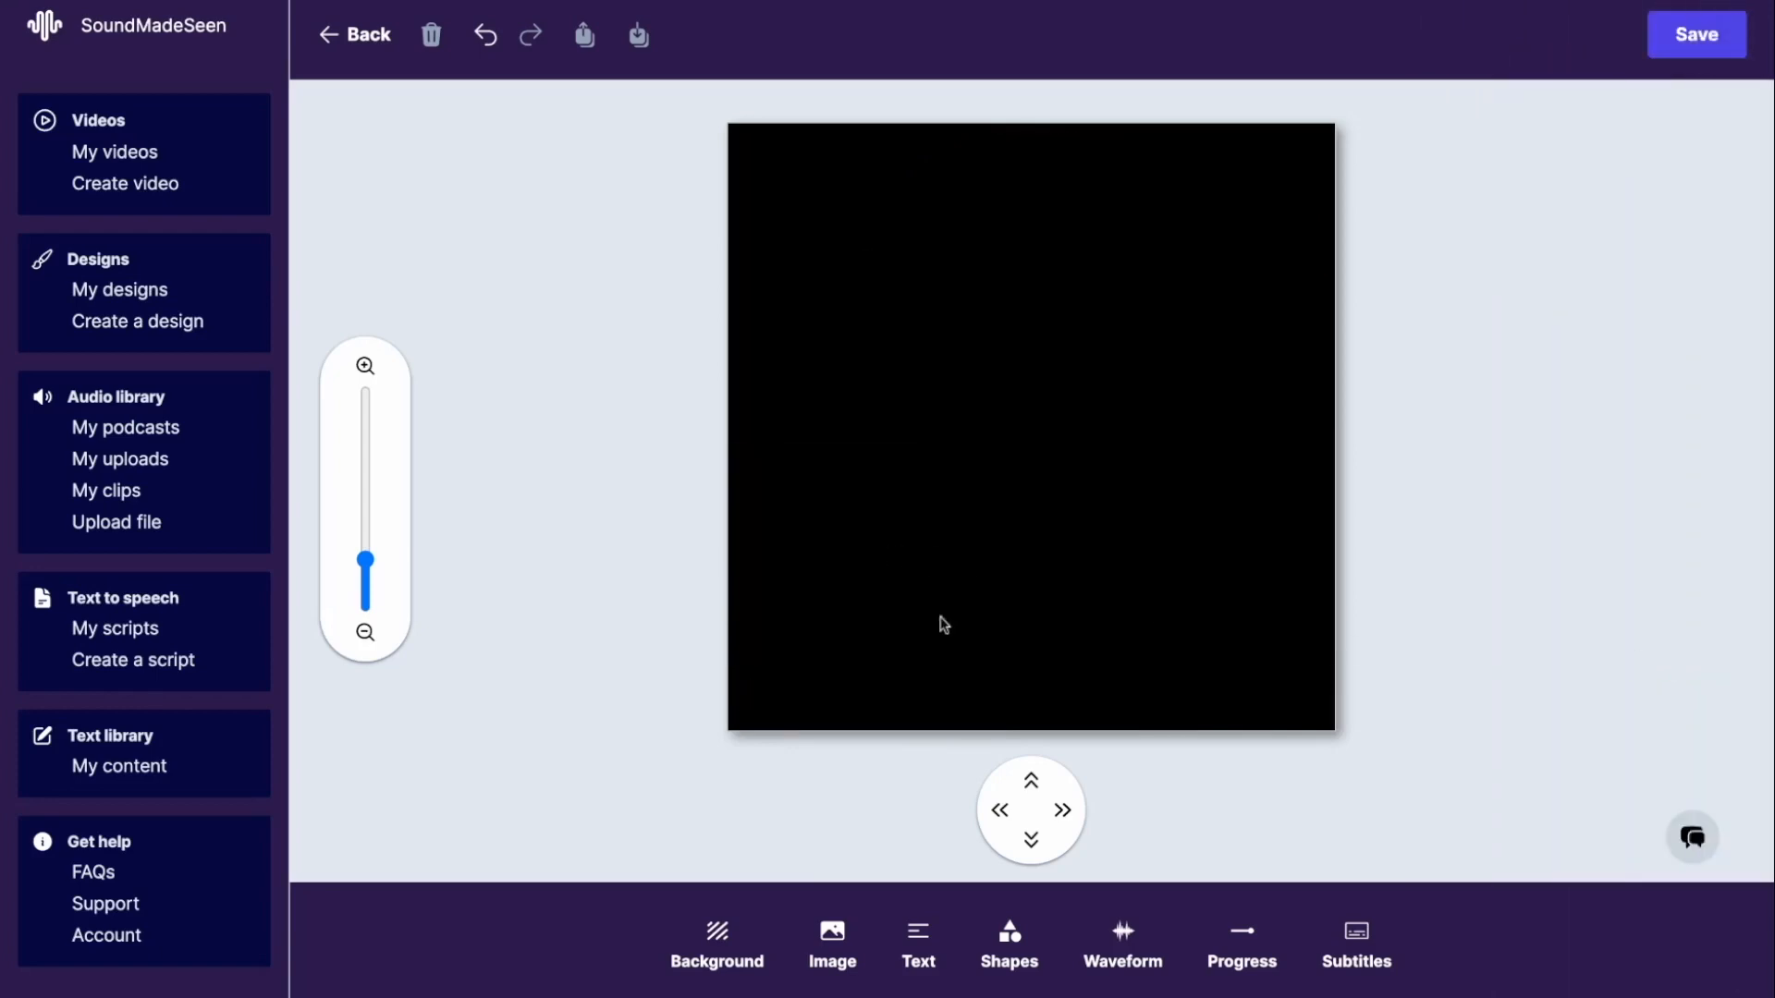
# Generate images from the suggested random prompt "Abstract glowing neon shapes, bold straight lines" and insert the one with the broad vertical light streaks
pyautogui.click(832, 941)
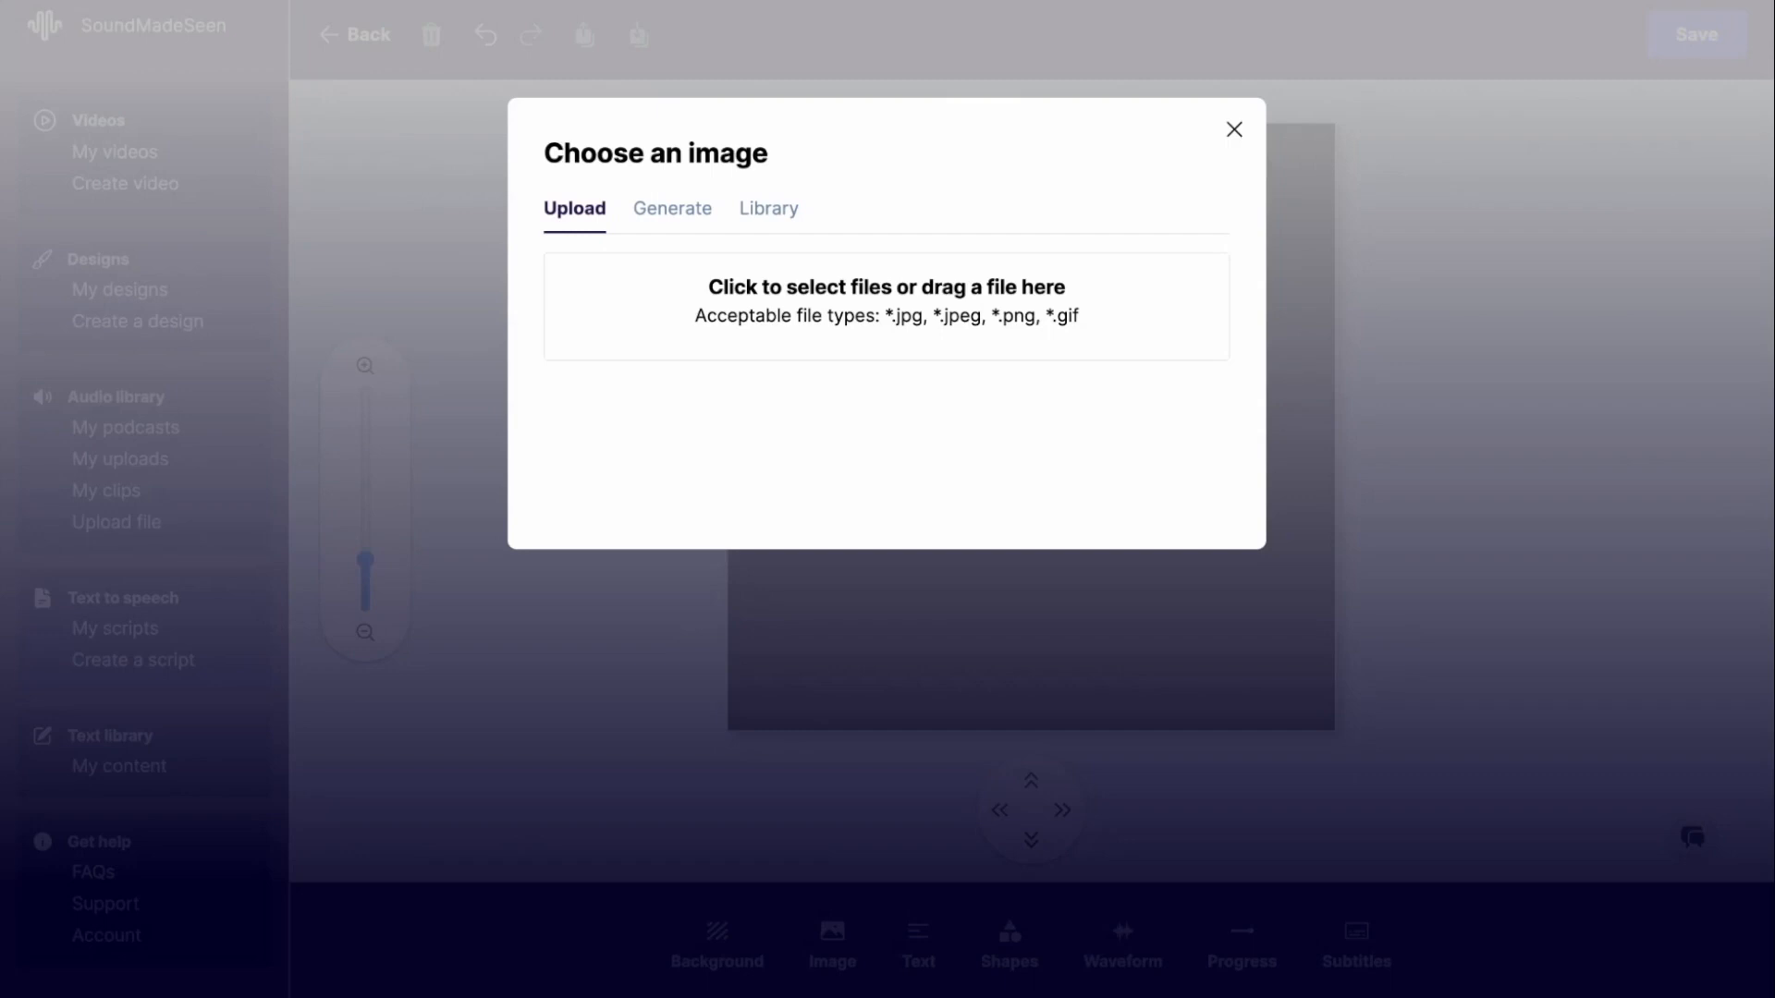
pyautogui.click(682, 218)
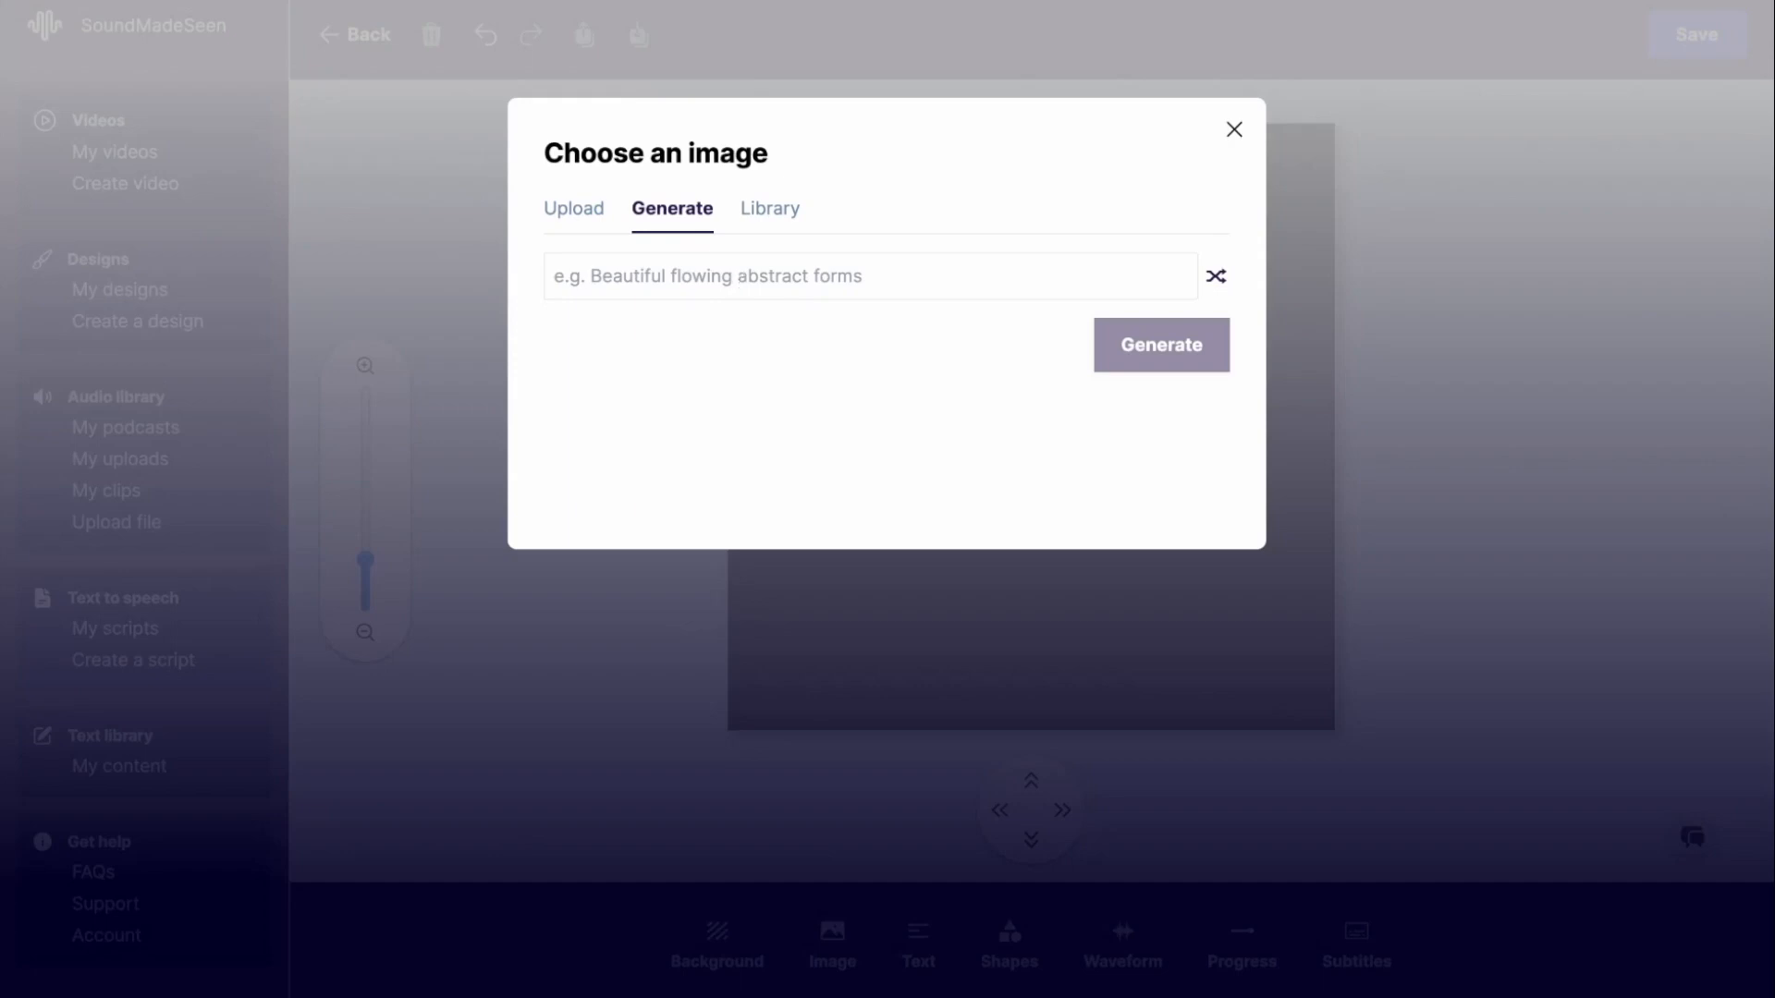
pyautogui.click(1218, 281)
pyautogui.click(1218, 281)
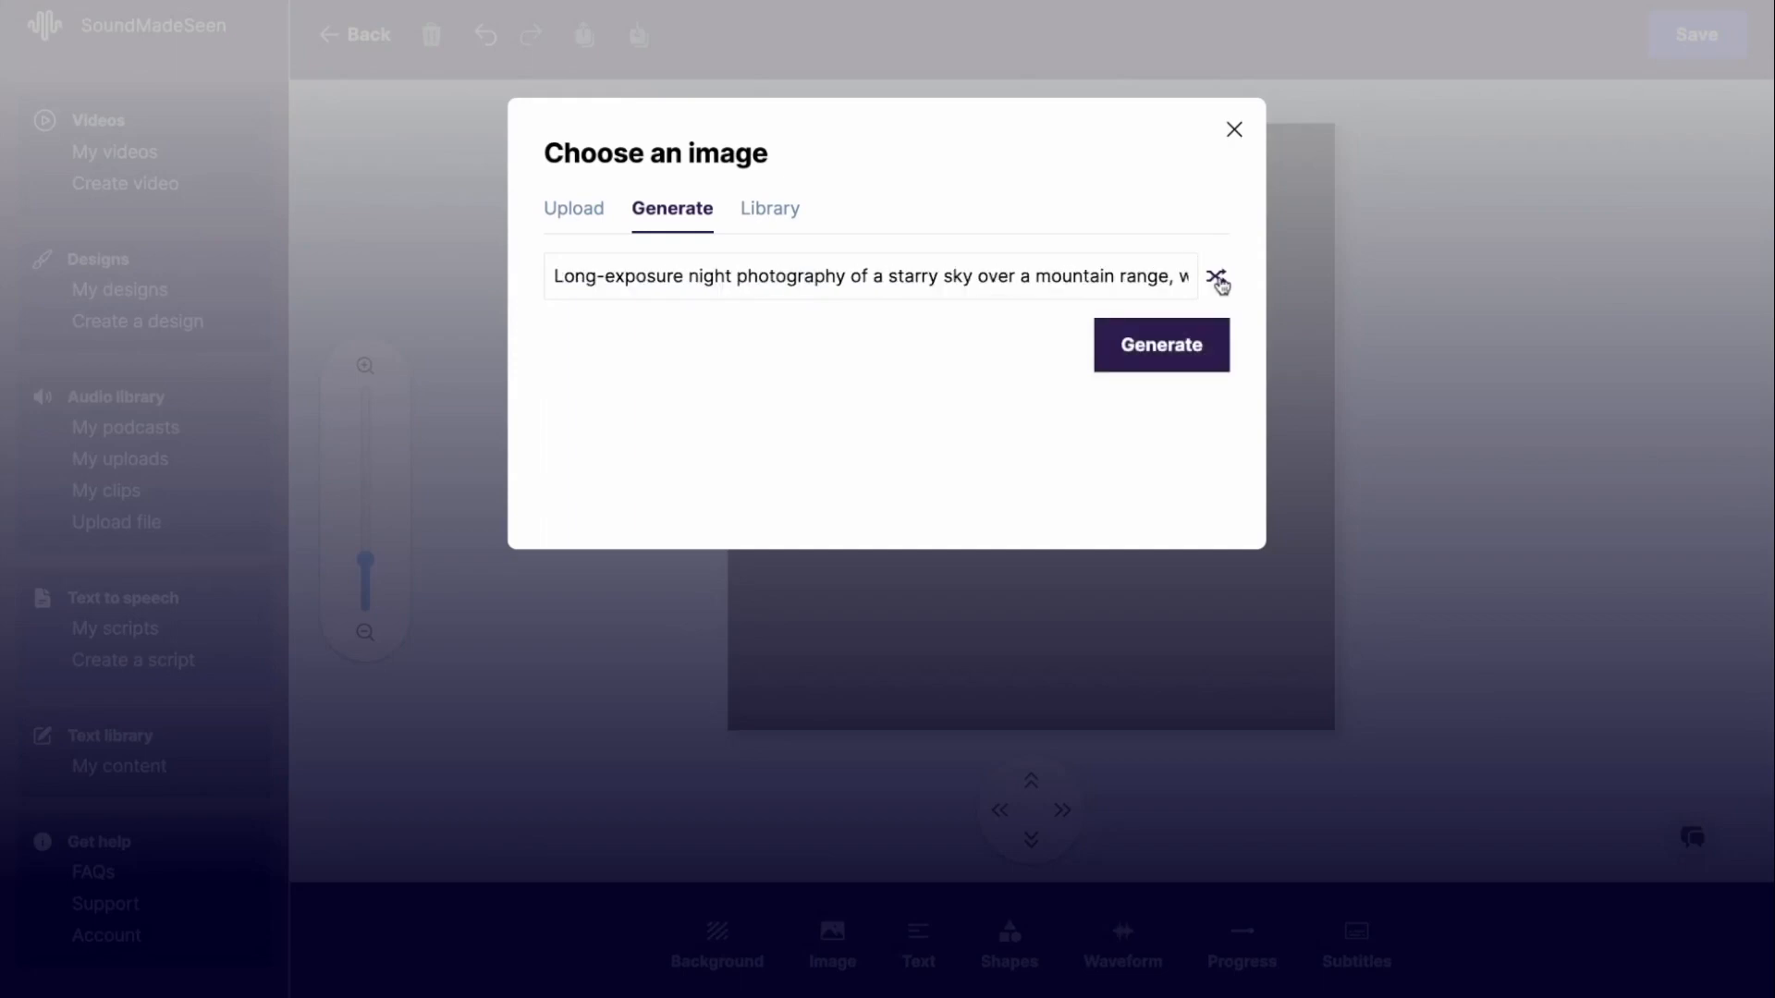
pyautogui.click(1218, 280)
pyautogui.click(1218, 281)
pyautogui.click(1216, 277)
pyautogui.click(1216, 276)
pyautogui.click(1217, 277)
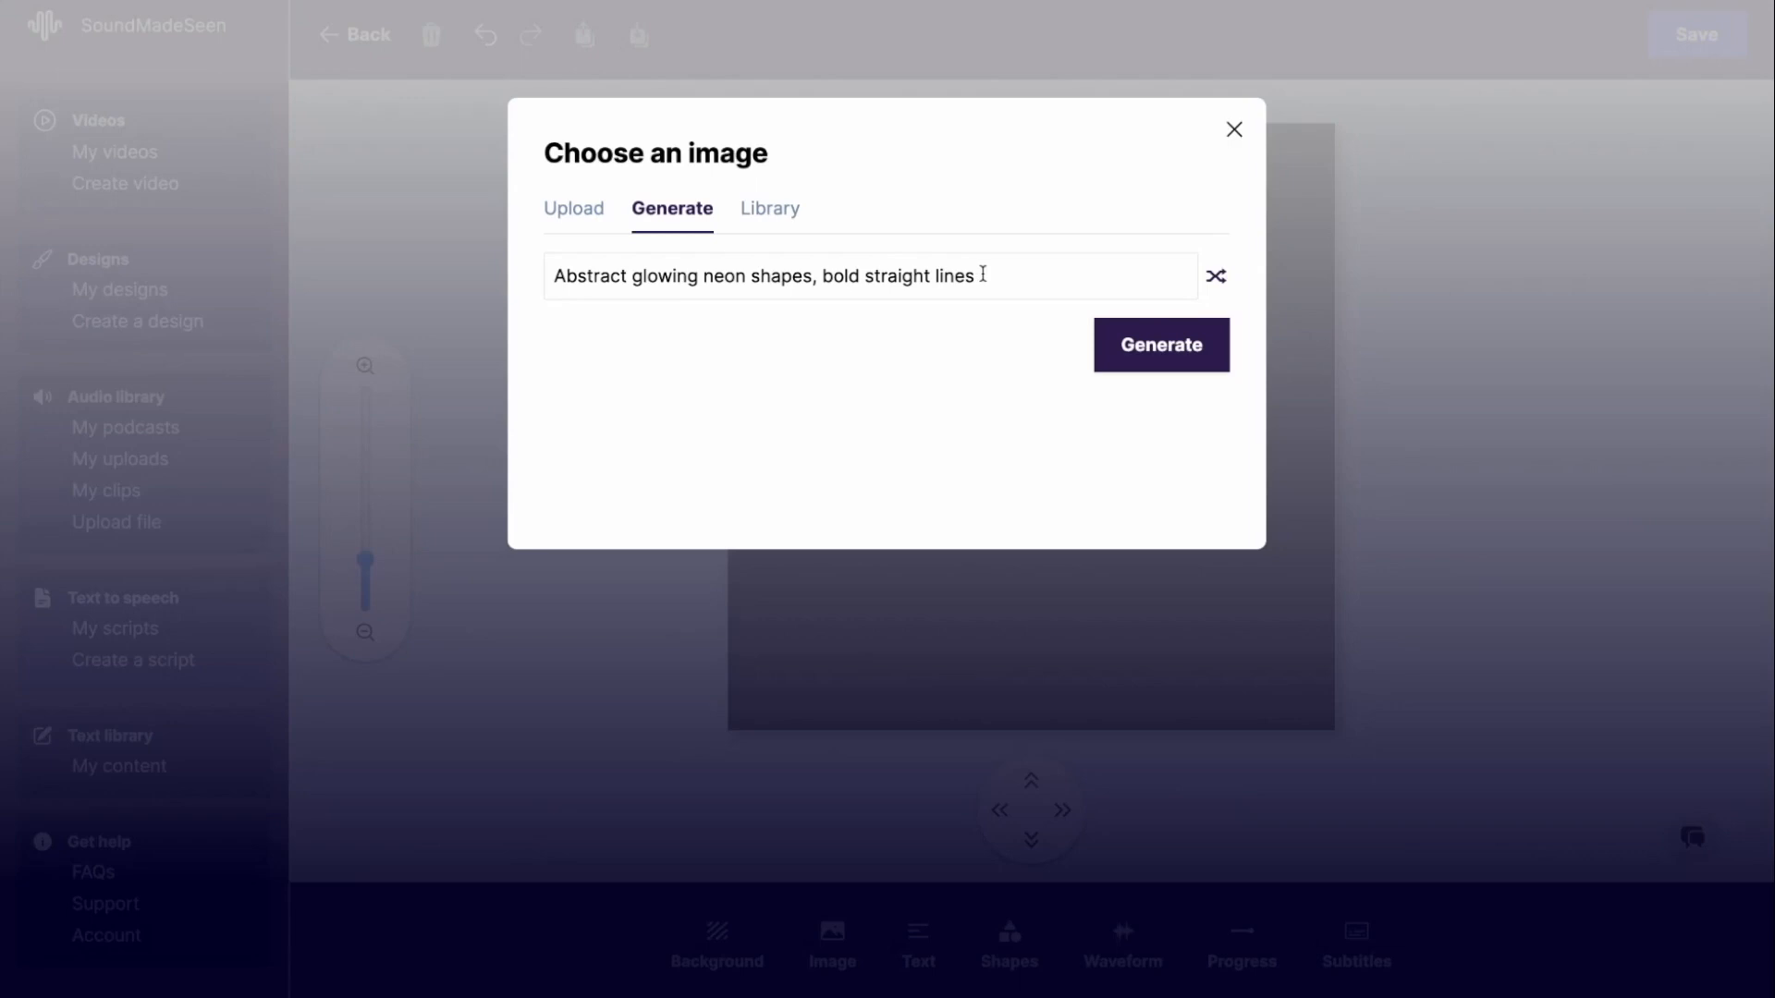
pyautogui.click(1157, 350)
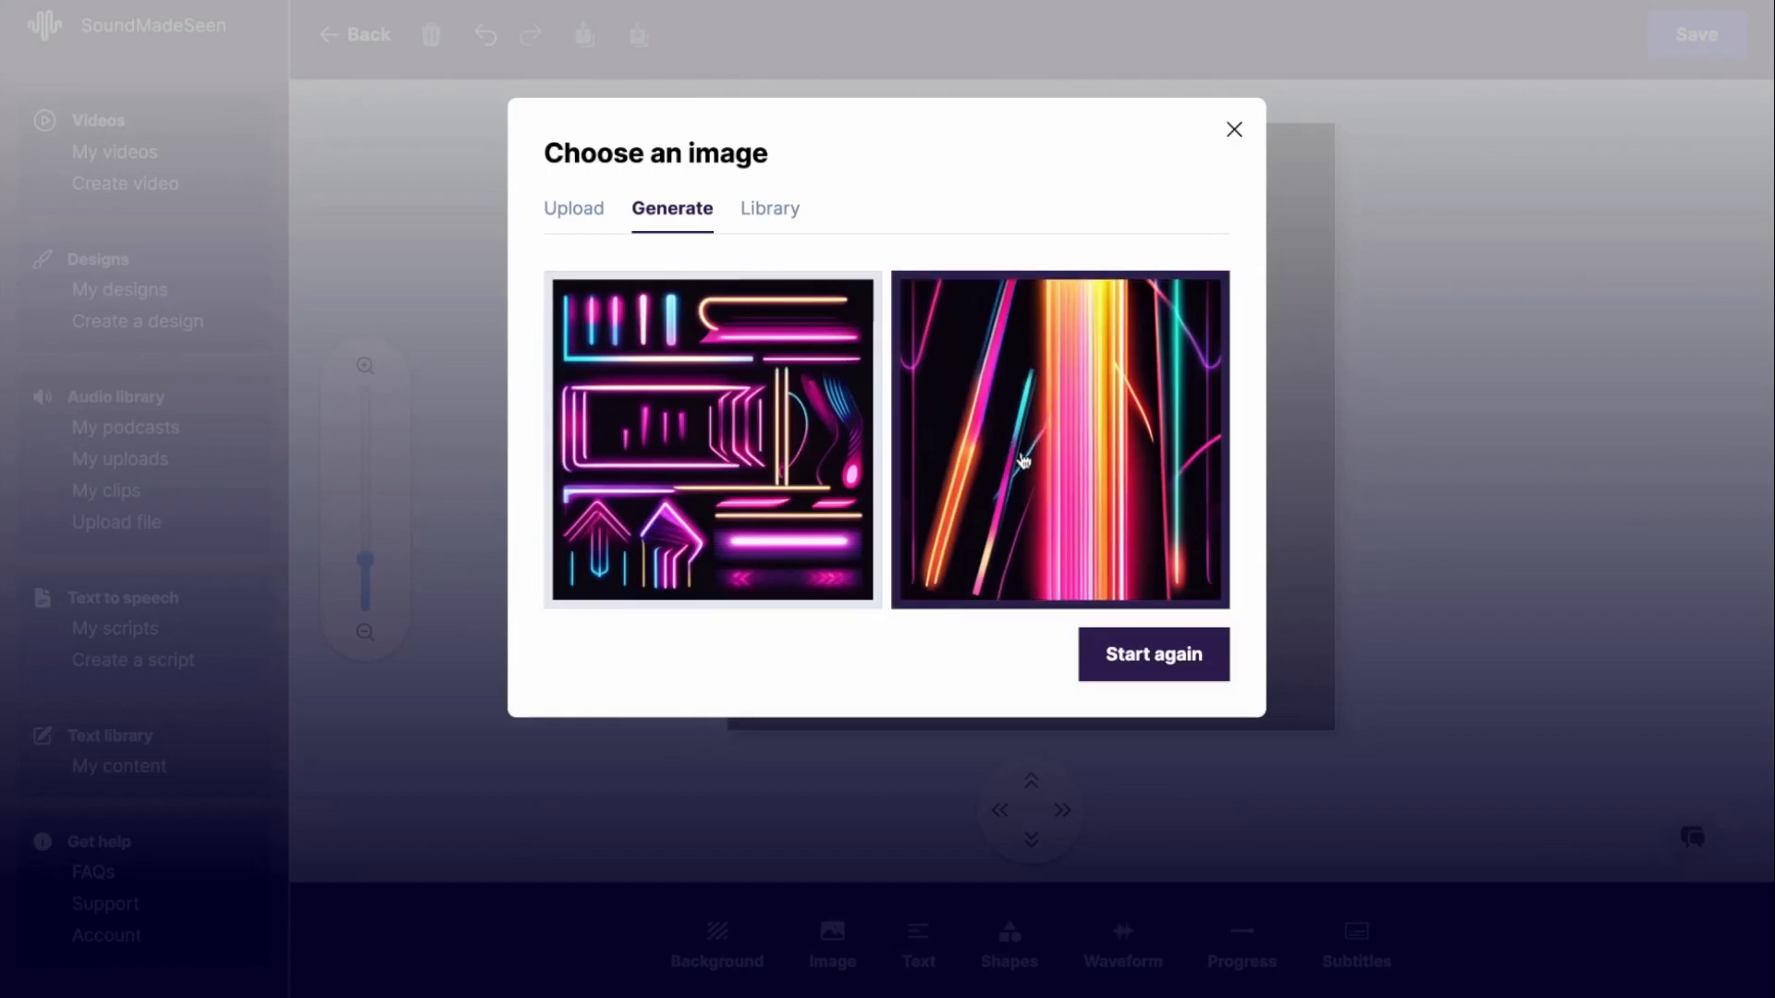
pyautogui.click(1058, 438)
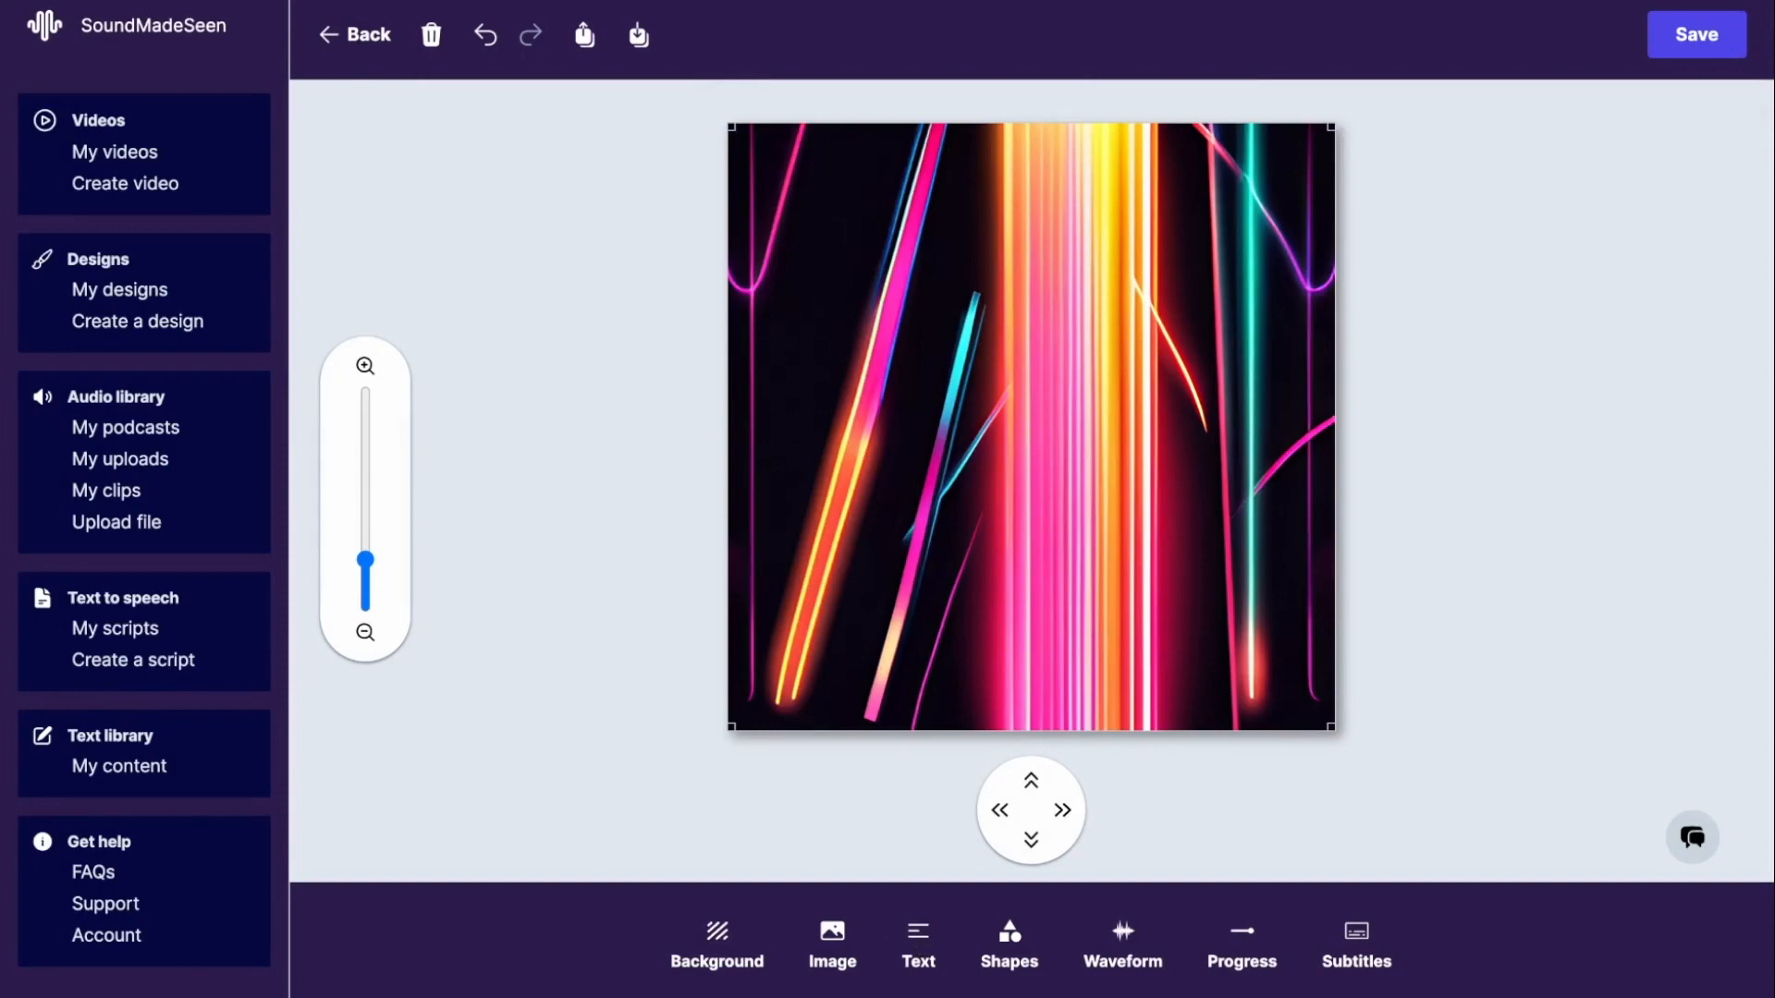
# Add a text element reading "This is amazing!" to the design
pyautogui.click(918, 944)
pyautogui.moveTo(1571, 230); pyautogui.dragTo(1435, 227)
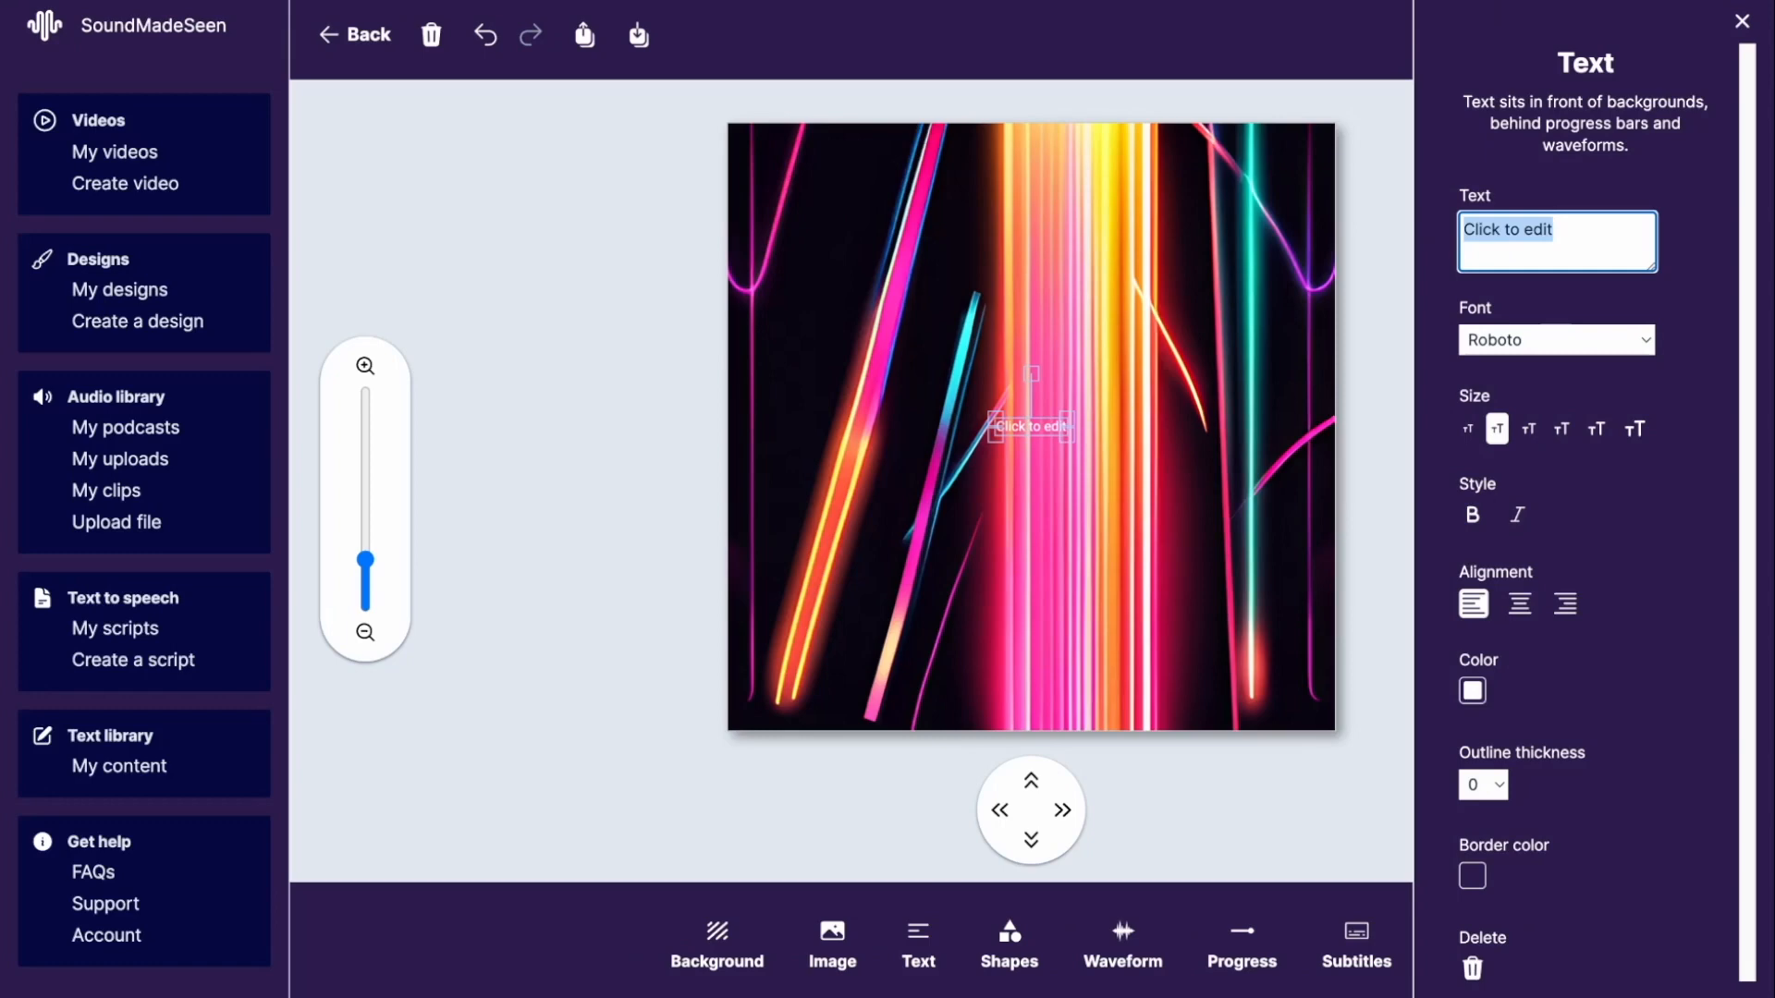
pyautogui.write('This is ')
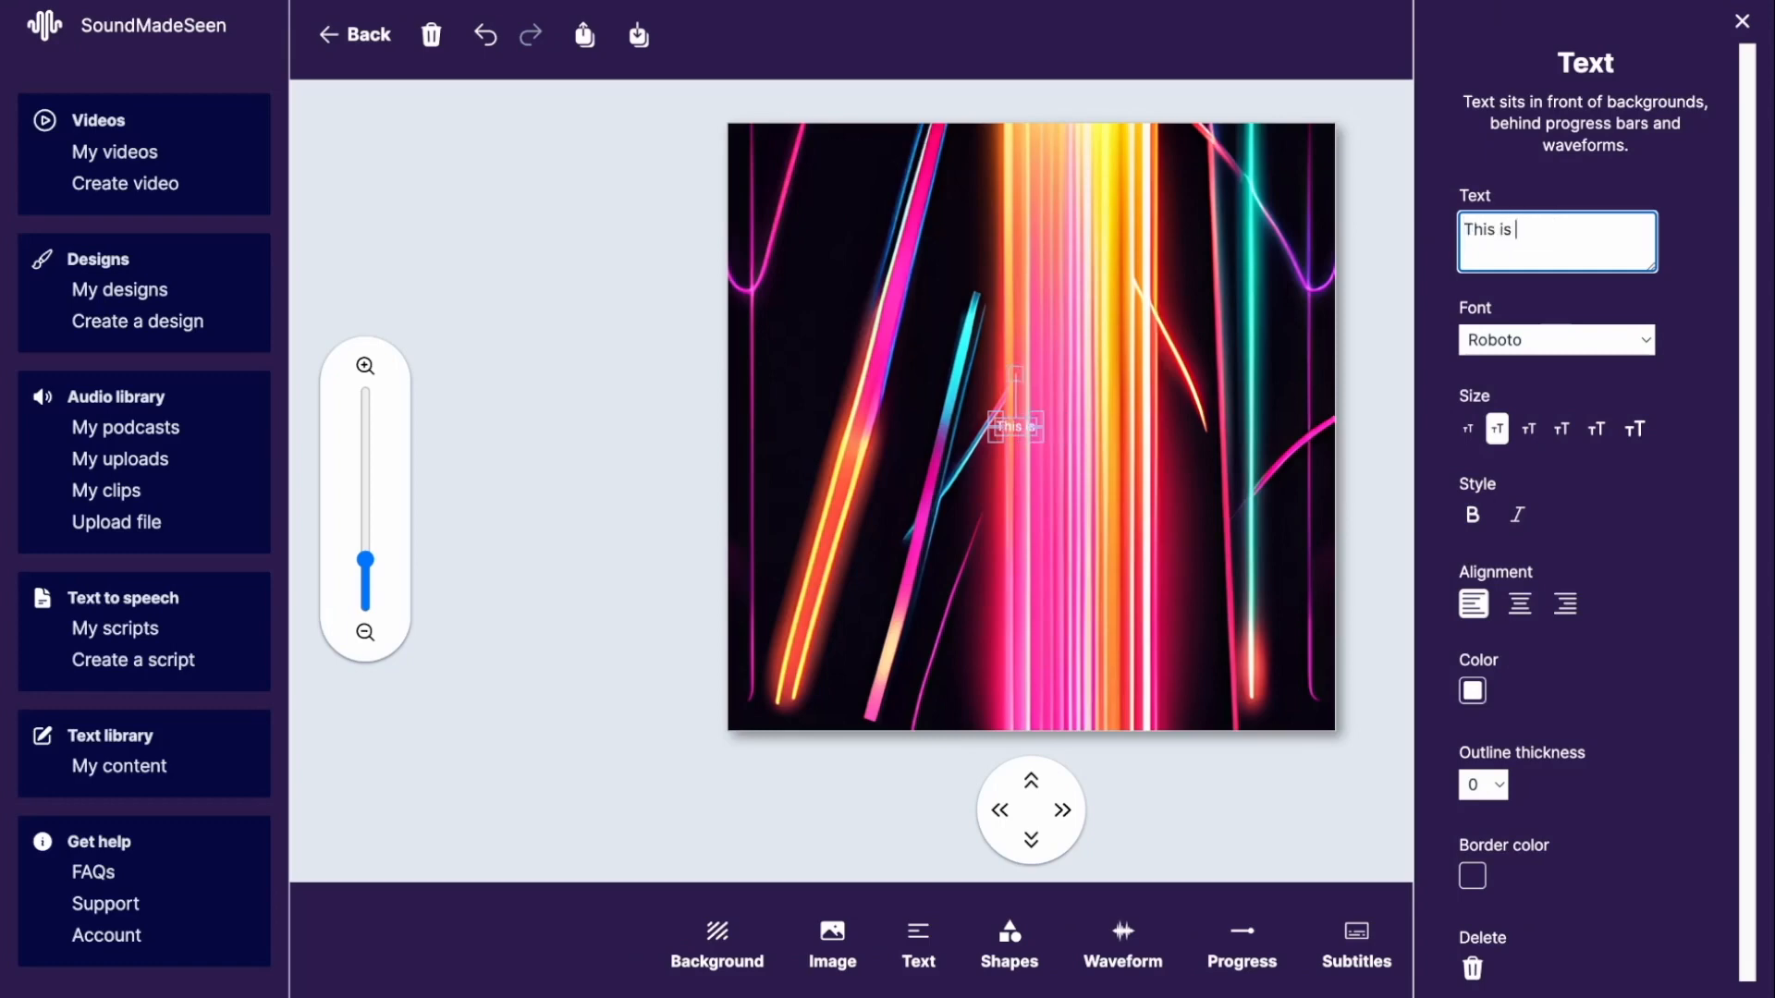
pyautogui.write('amazing!')
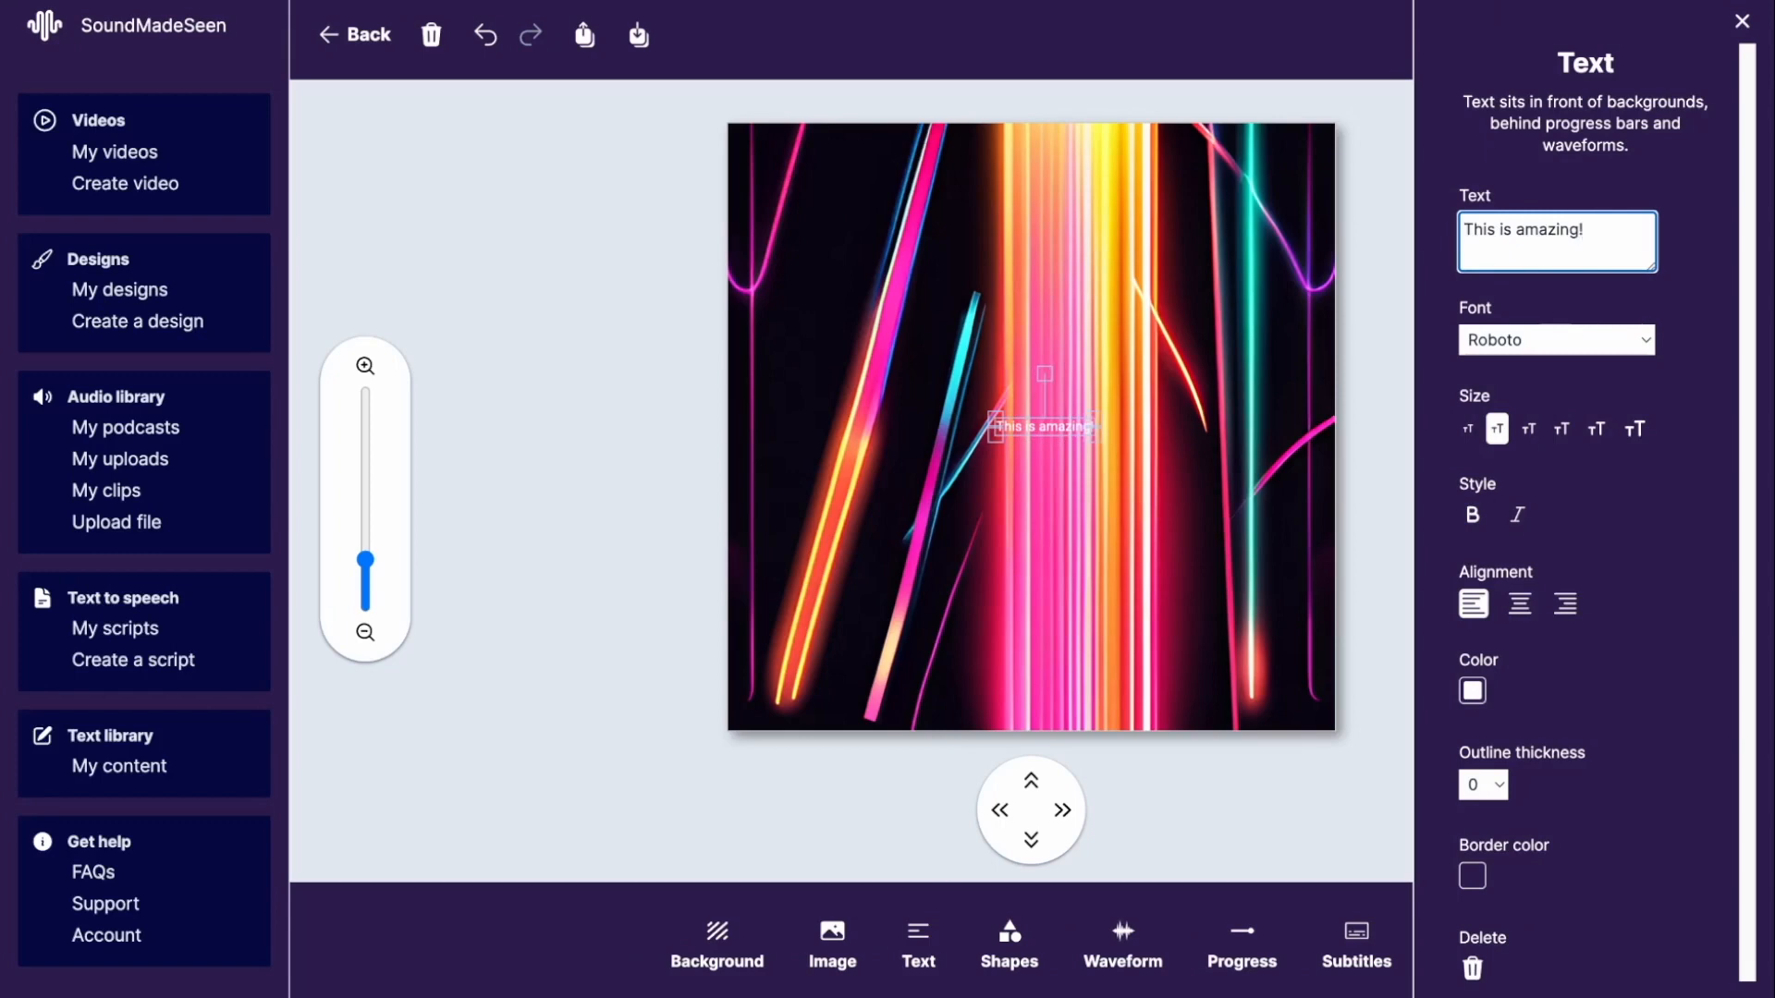
# Format the text in Audiowide at the second-largest size and move it to the centre of the design's upper part
pyautogui.click(1526, 343)
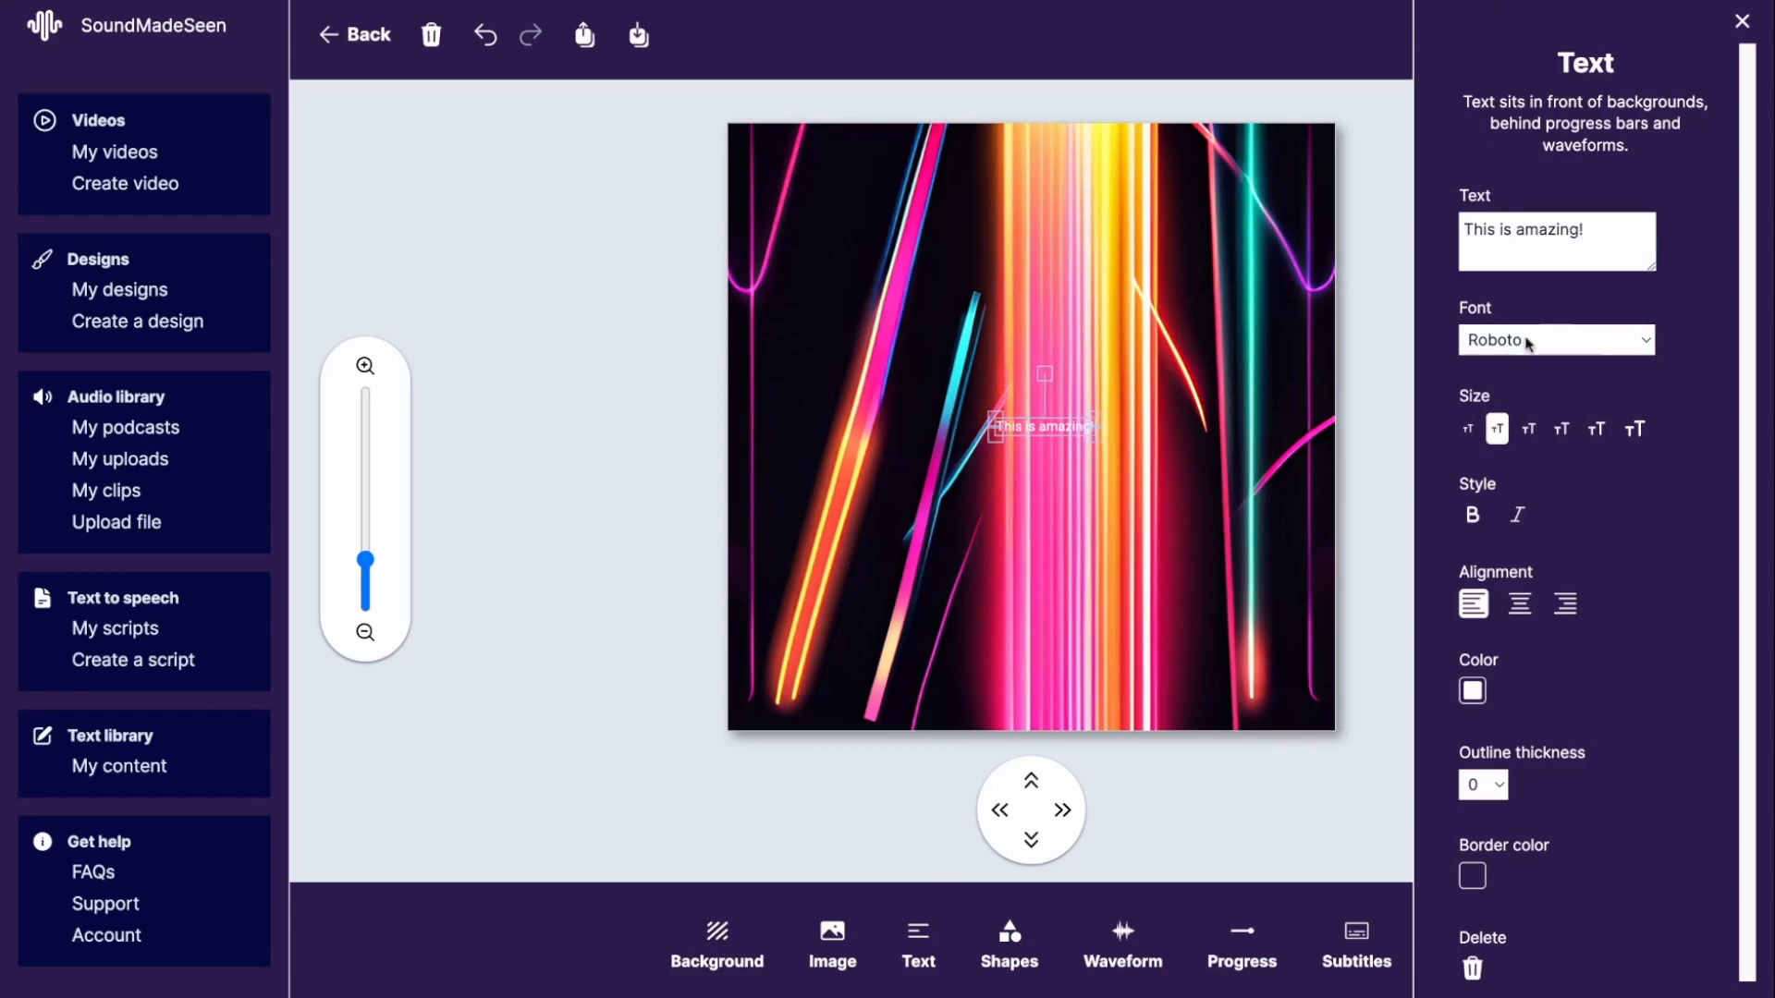
pyautogui.click(1540, 541)
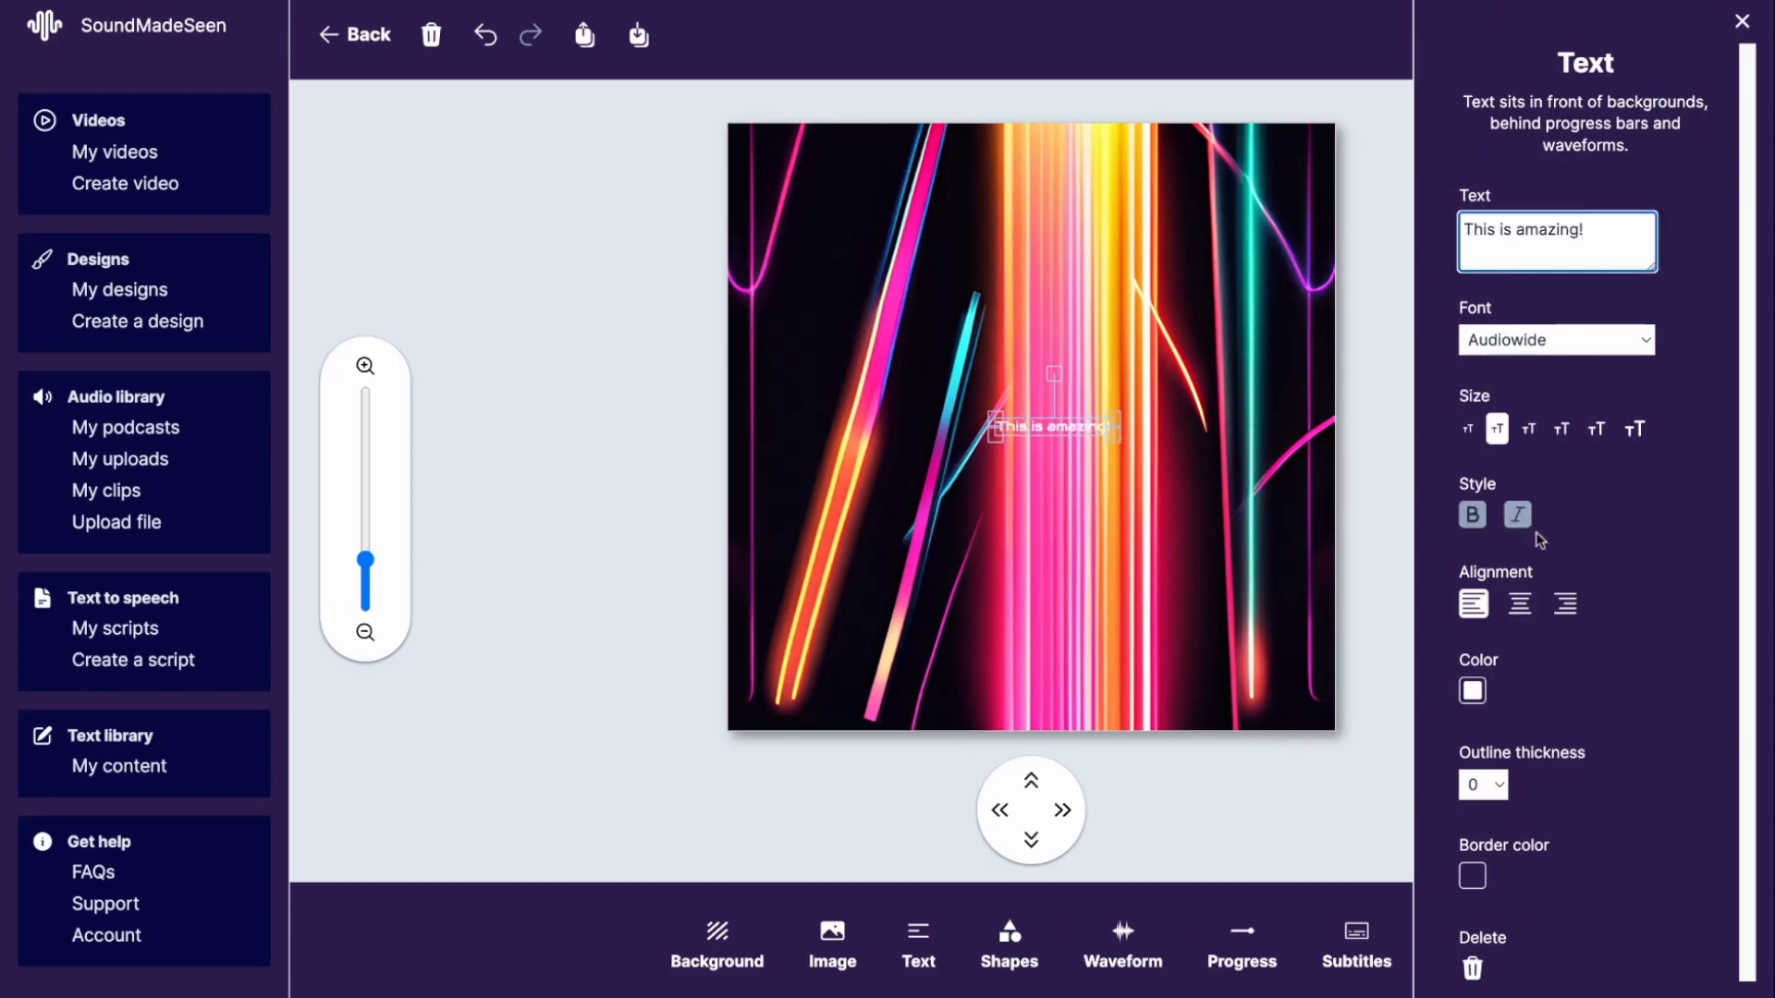
pyautogui.click(1597, 431)
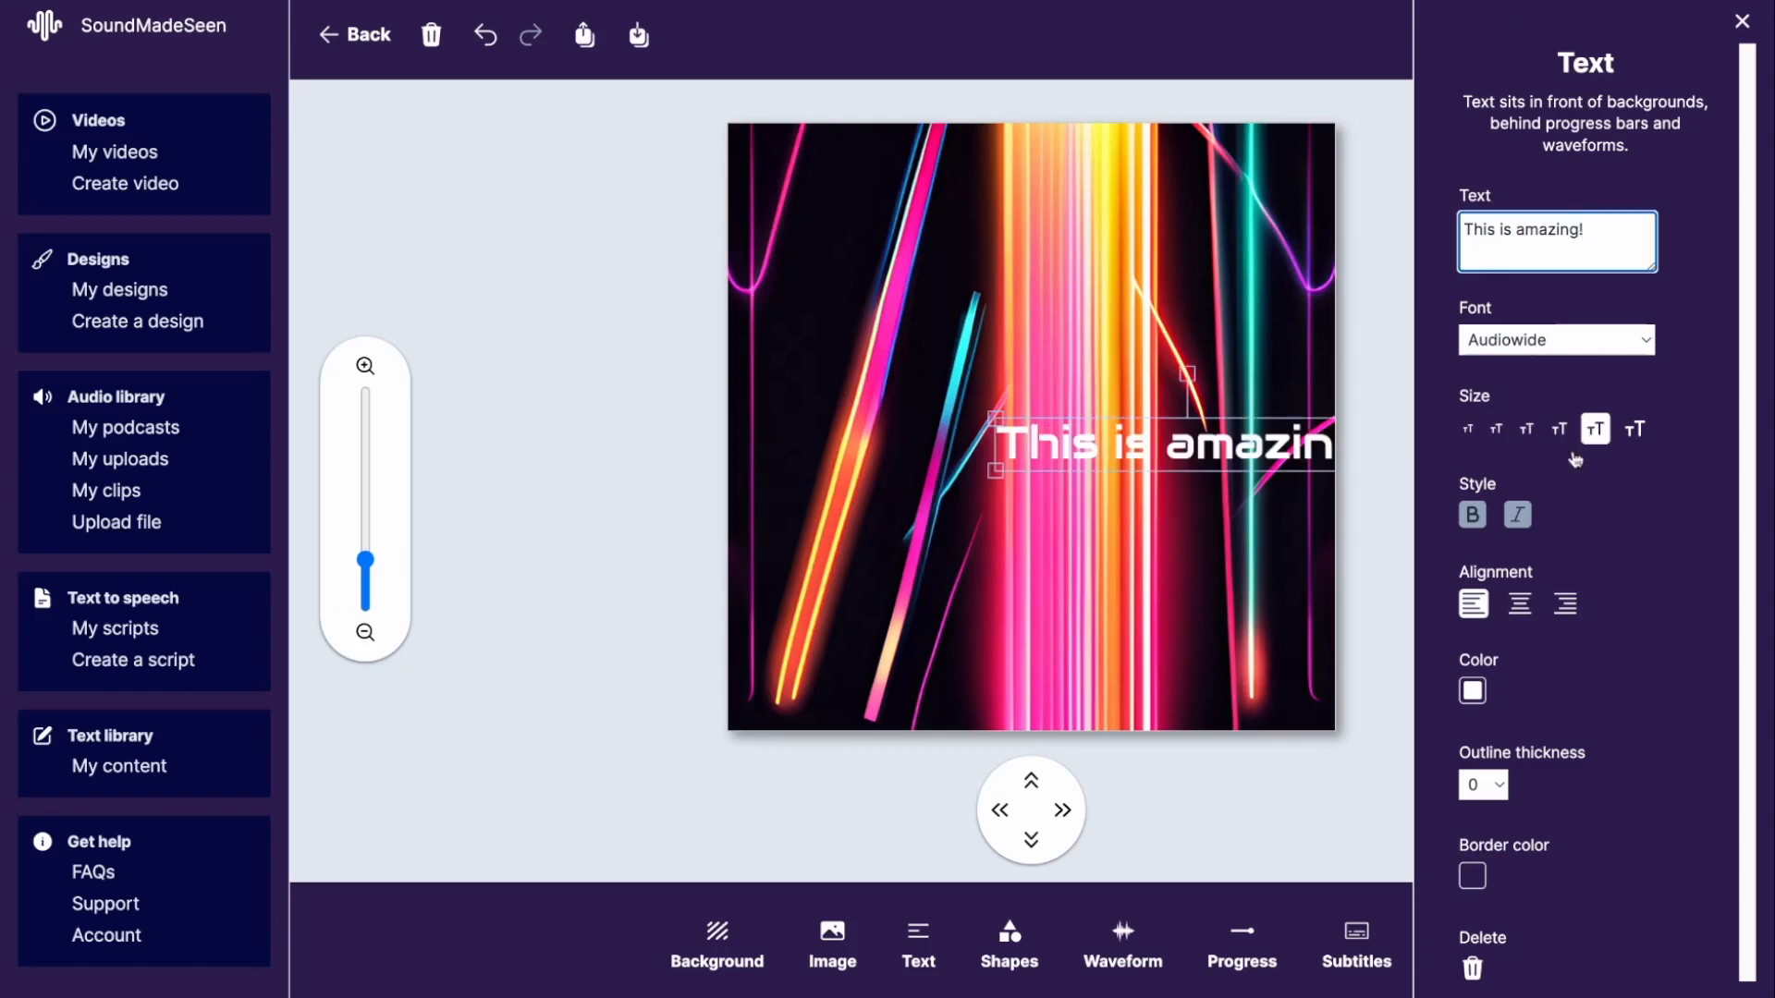
pyautogui.moveTo(1196, 453); pyautogui.dragTo(1051, 269)
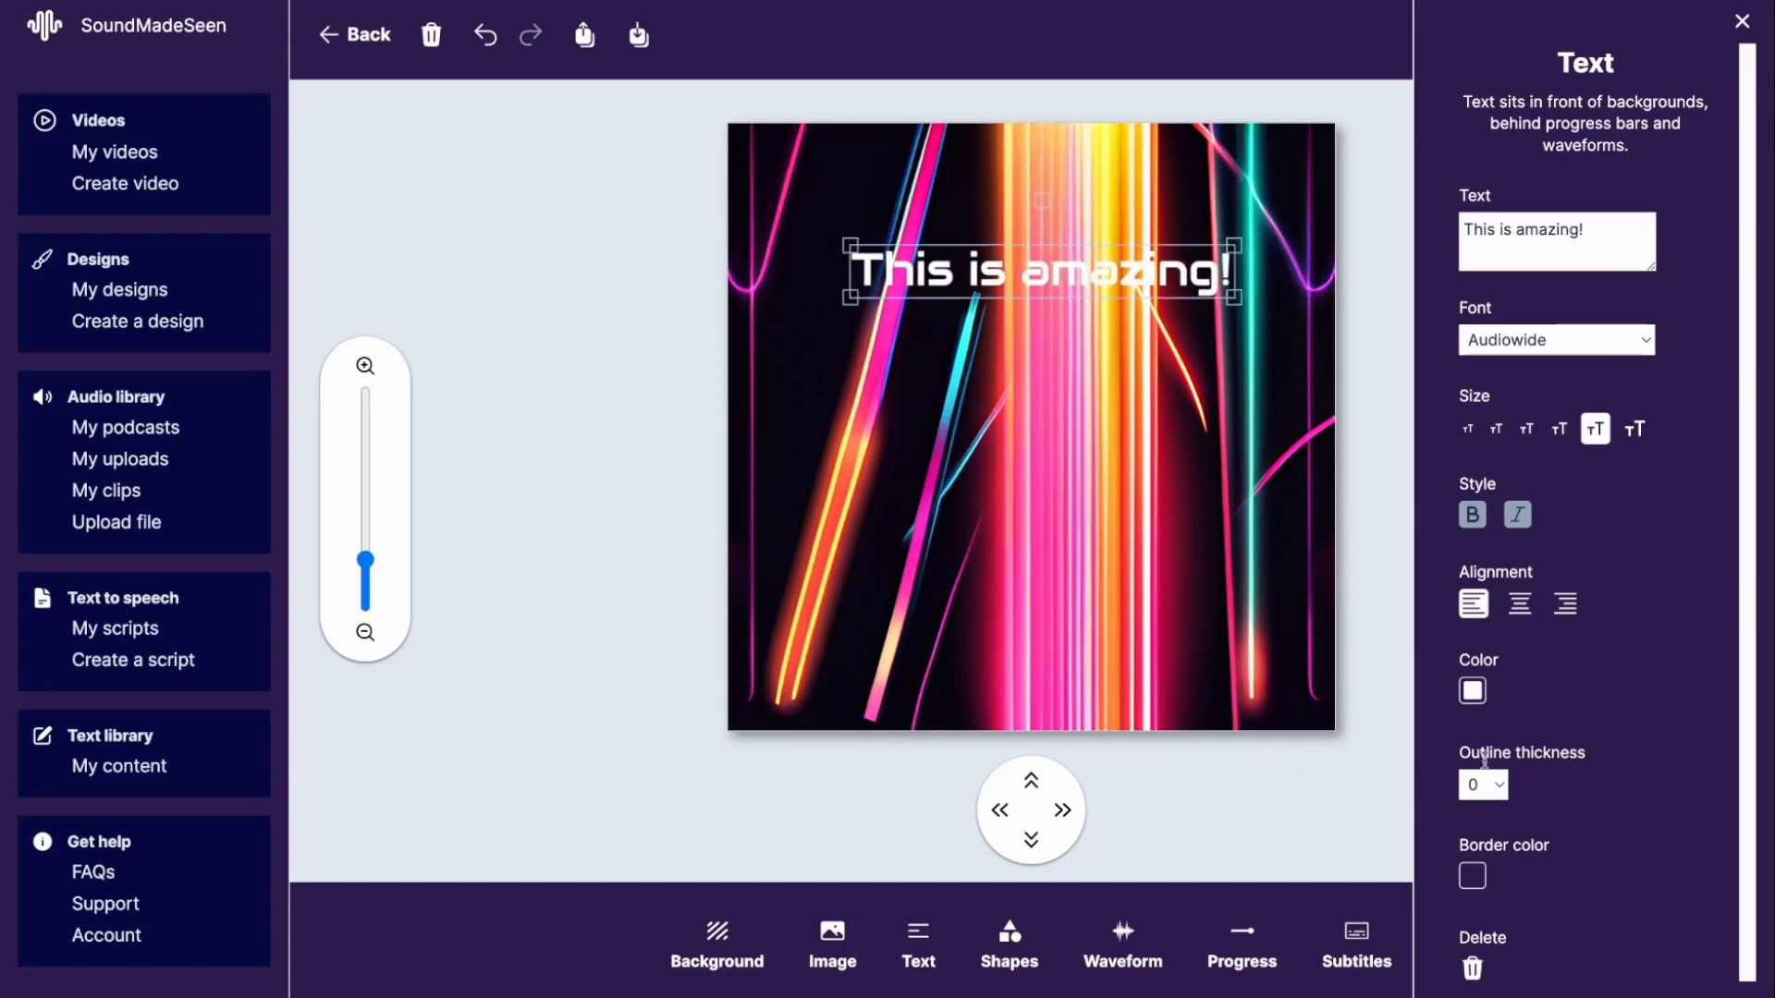
# Give the text a red #FF1900 border with an outline thickness of 12
pyautogui.click(1473, 882)
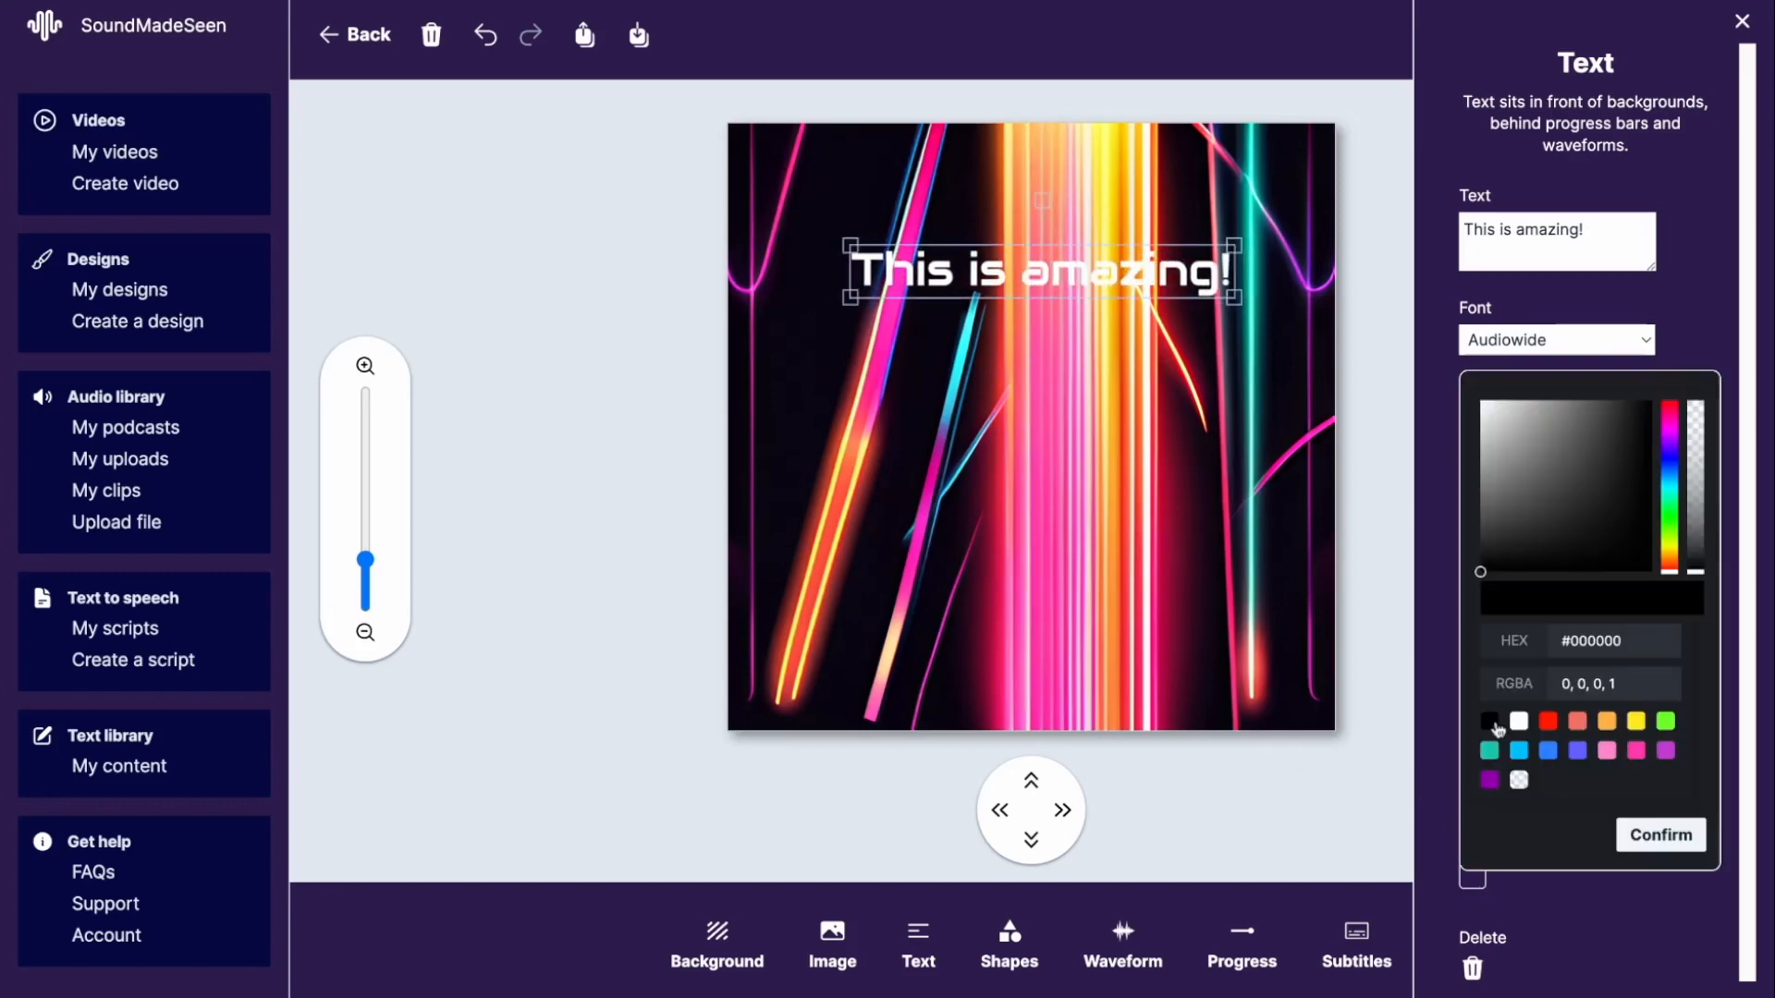
pyautogui.click(1548, 721)
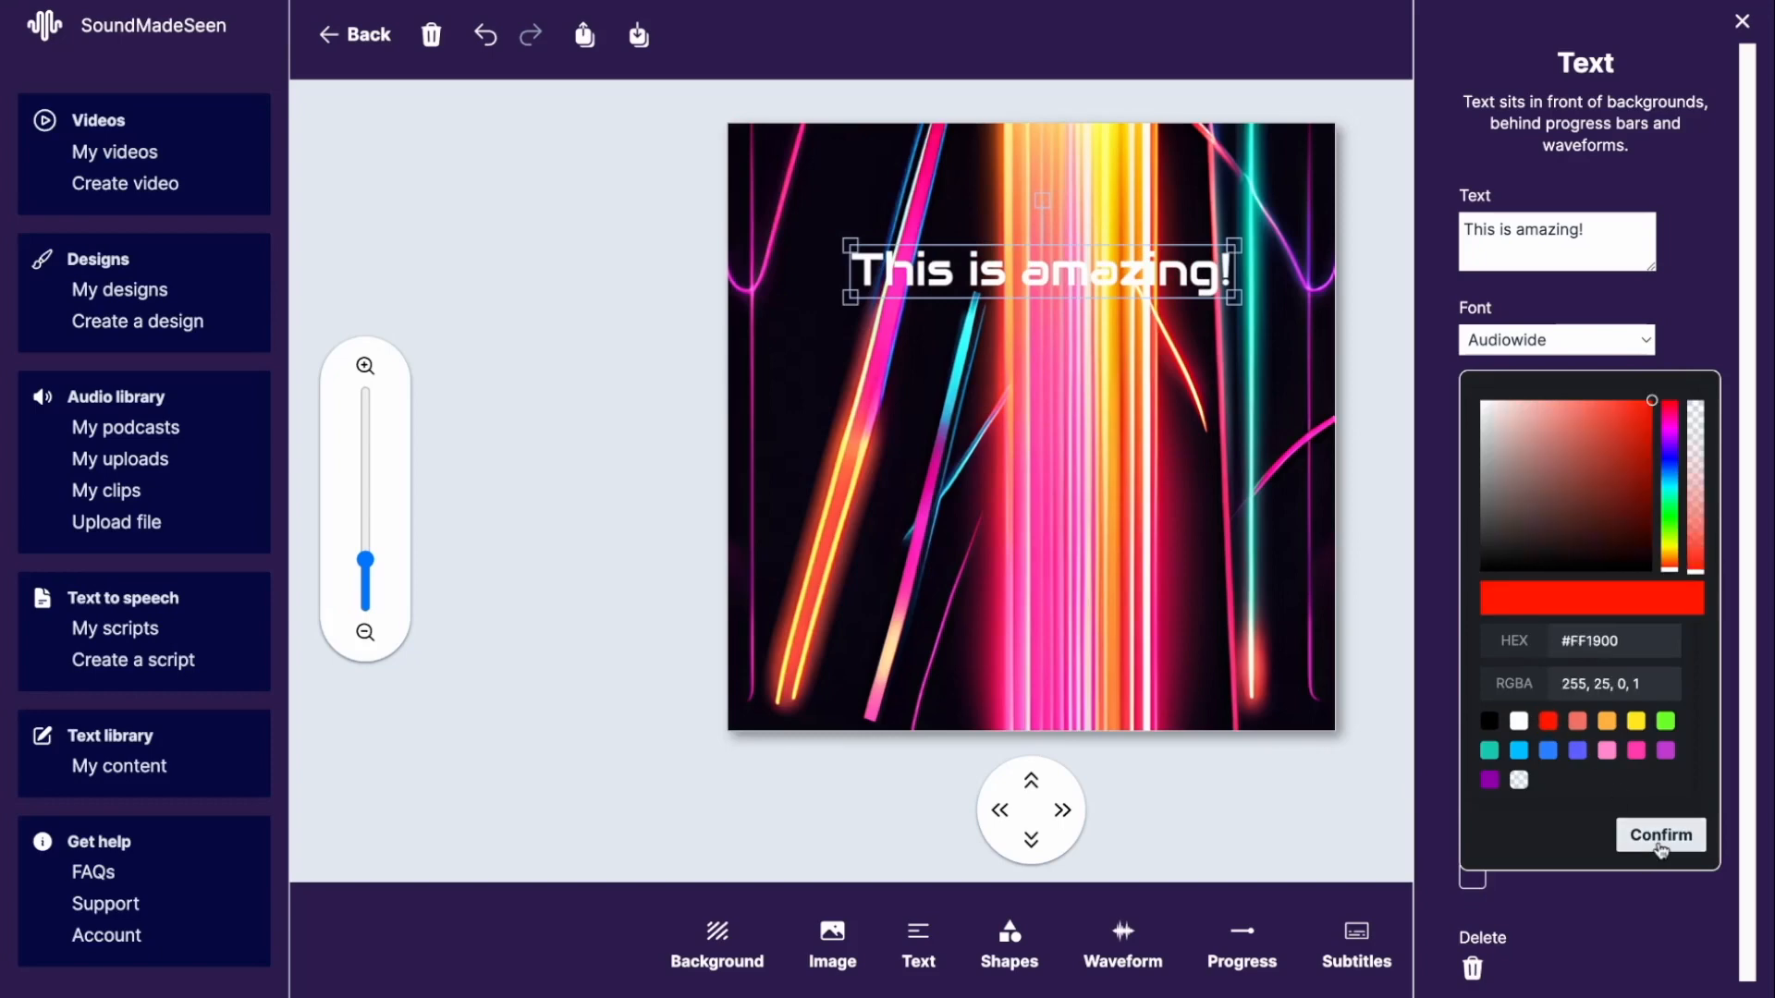
pyautogui.click(1660, 843)
pyautogui.click(1491, 784)
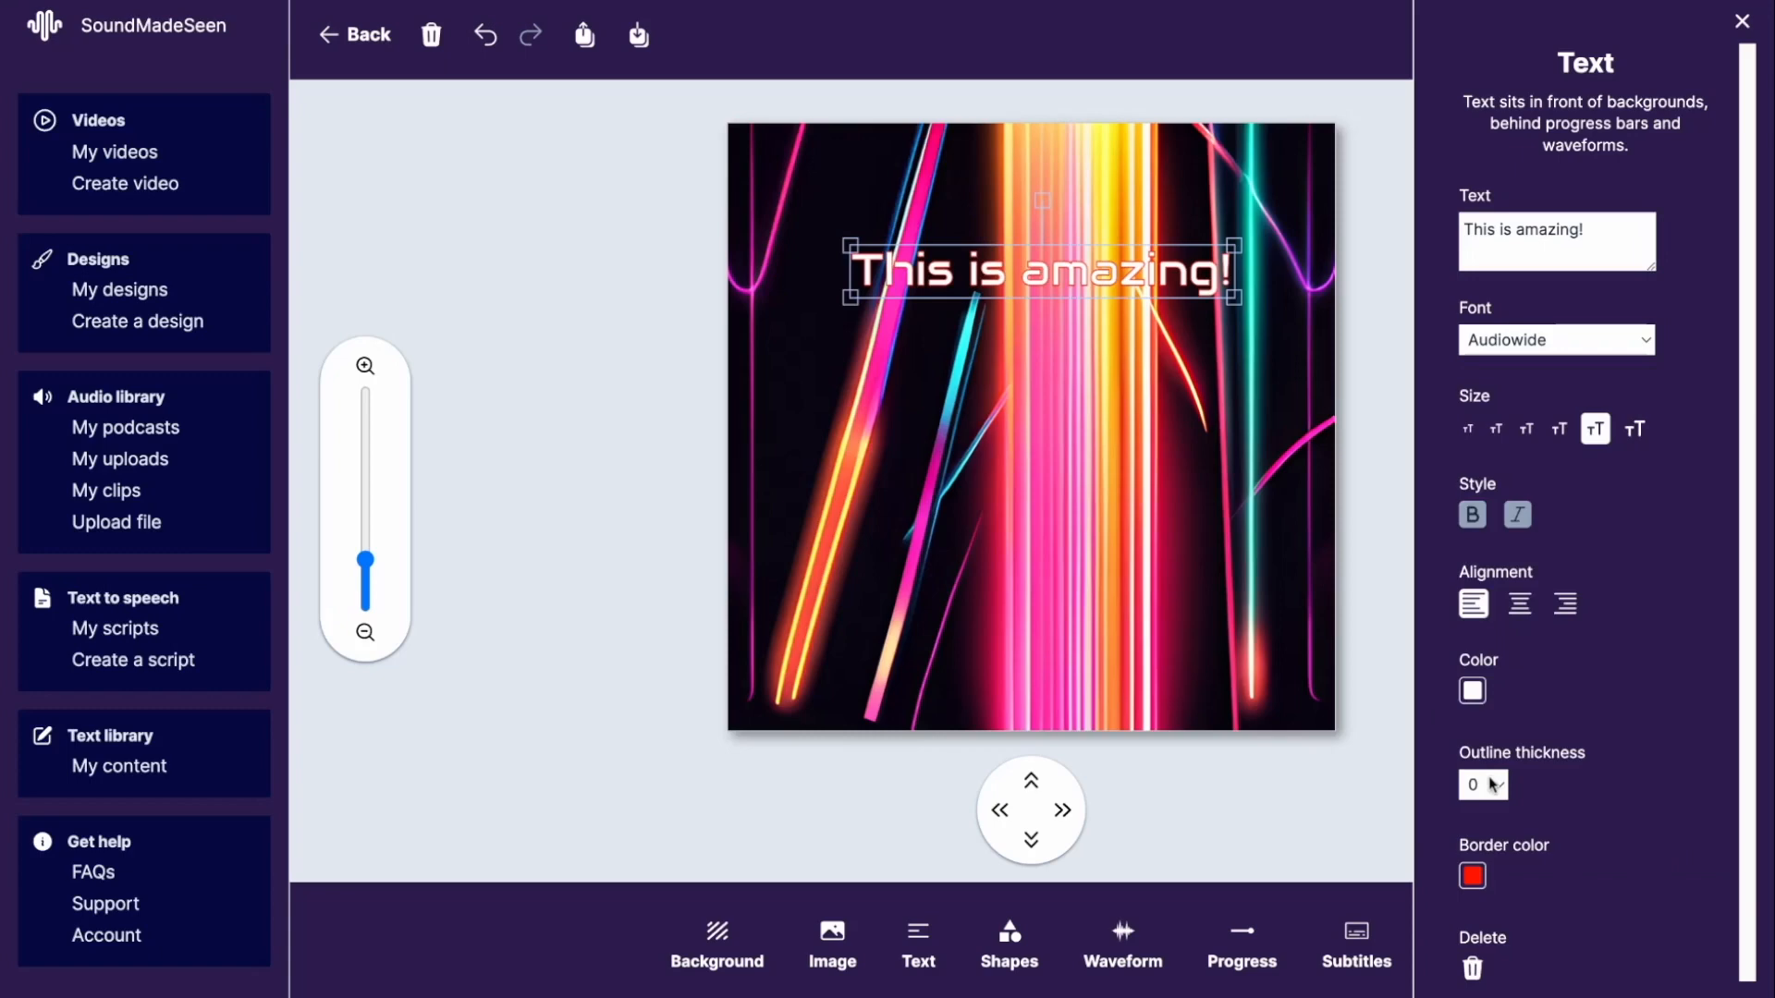
pyautogui.click(1484, 915)
pyautogui.click(1486, 788)
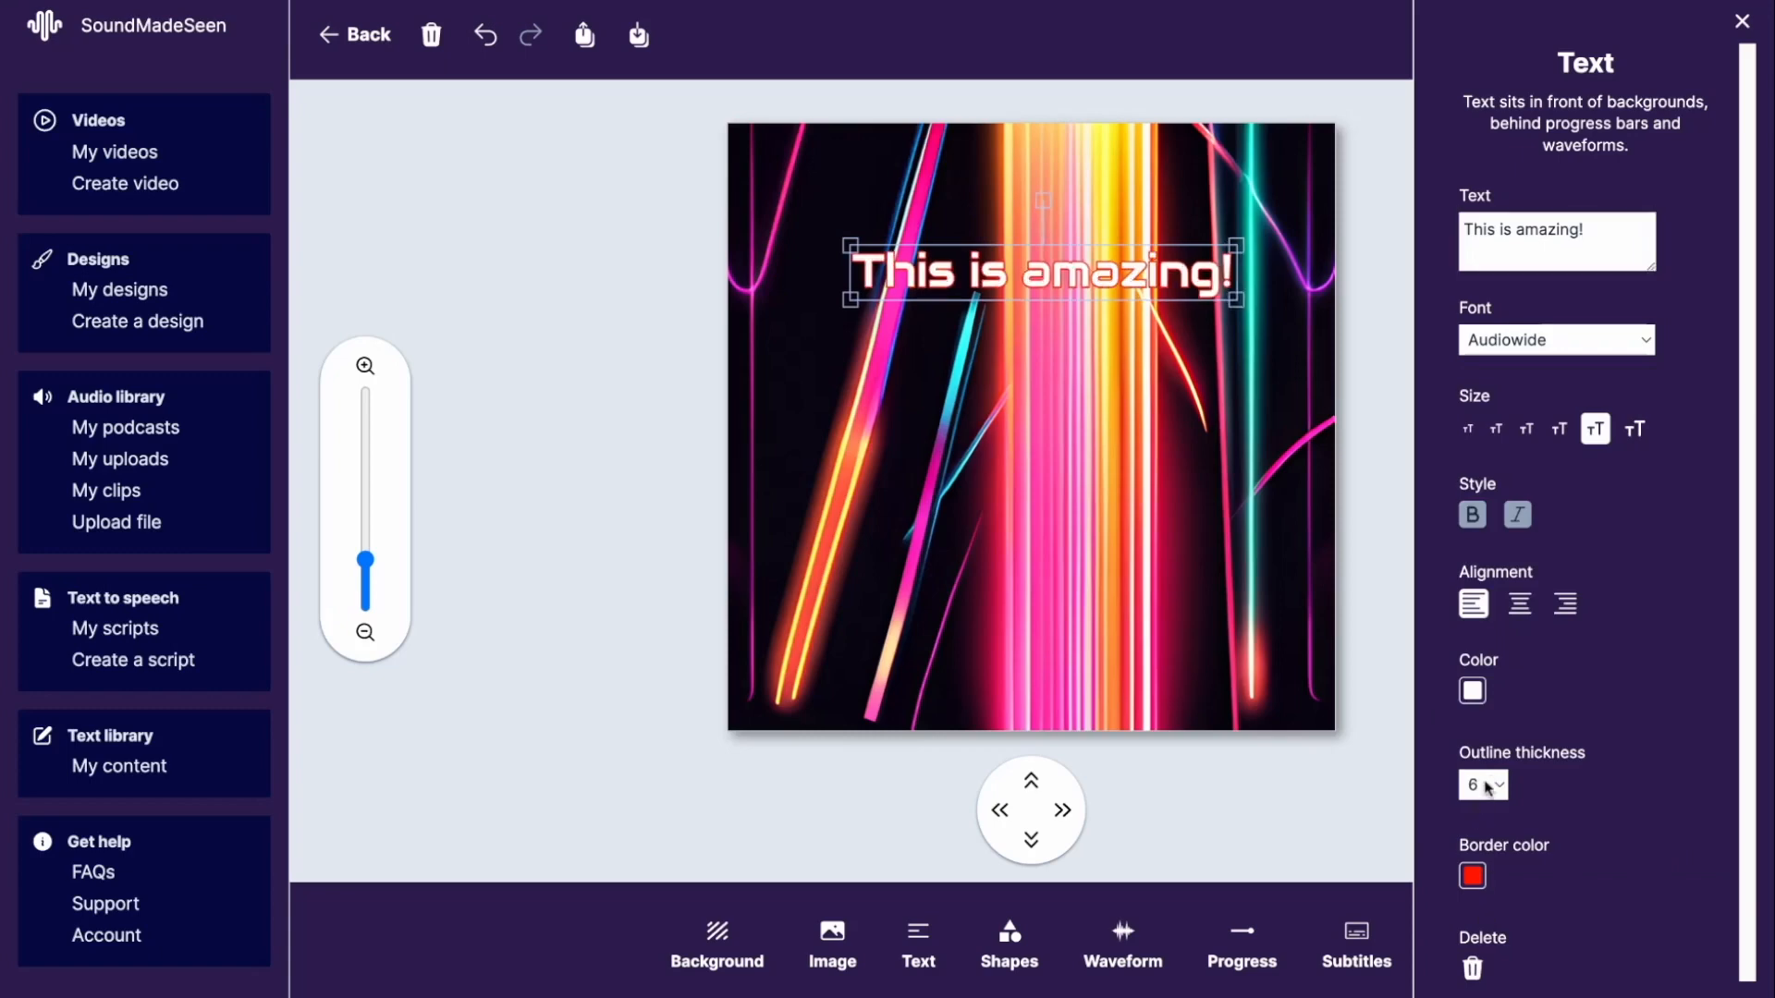
pyautogui.click(1489, 845)
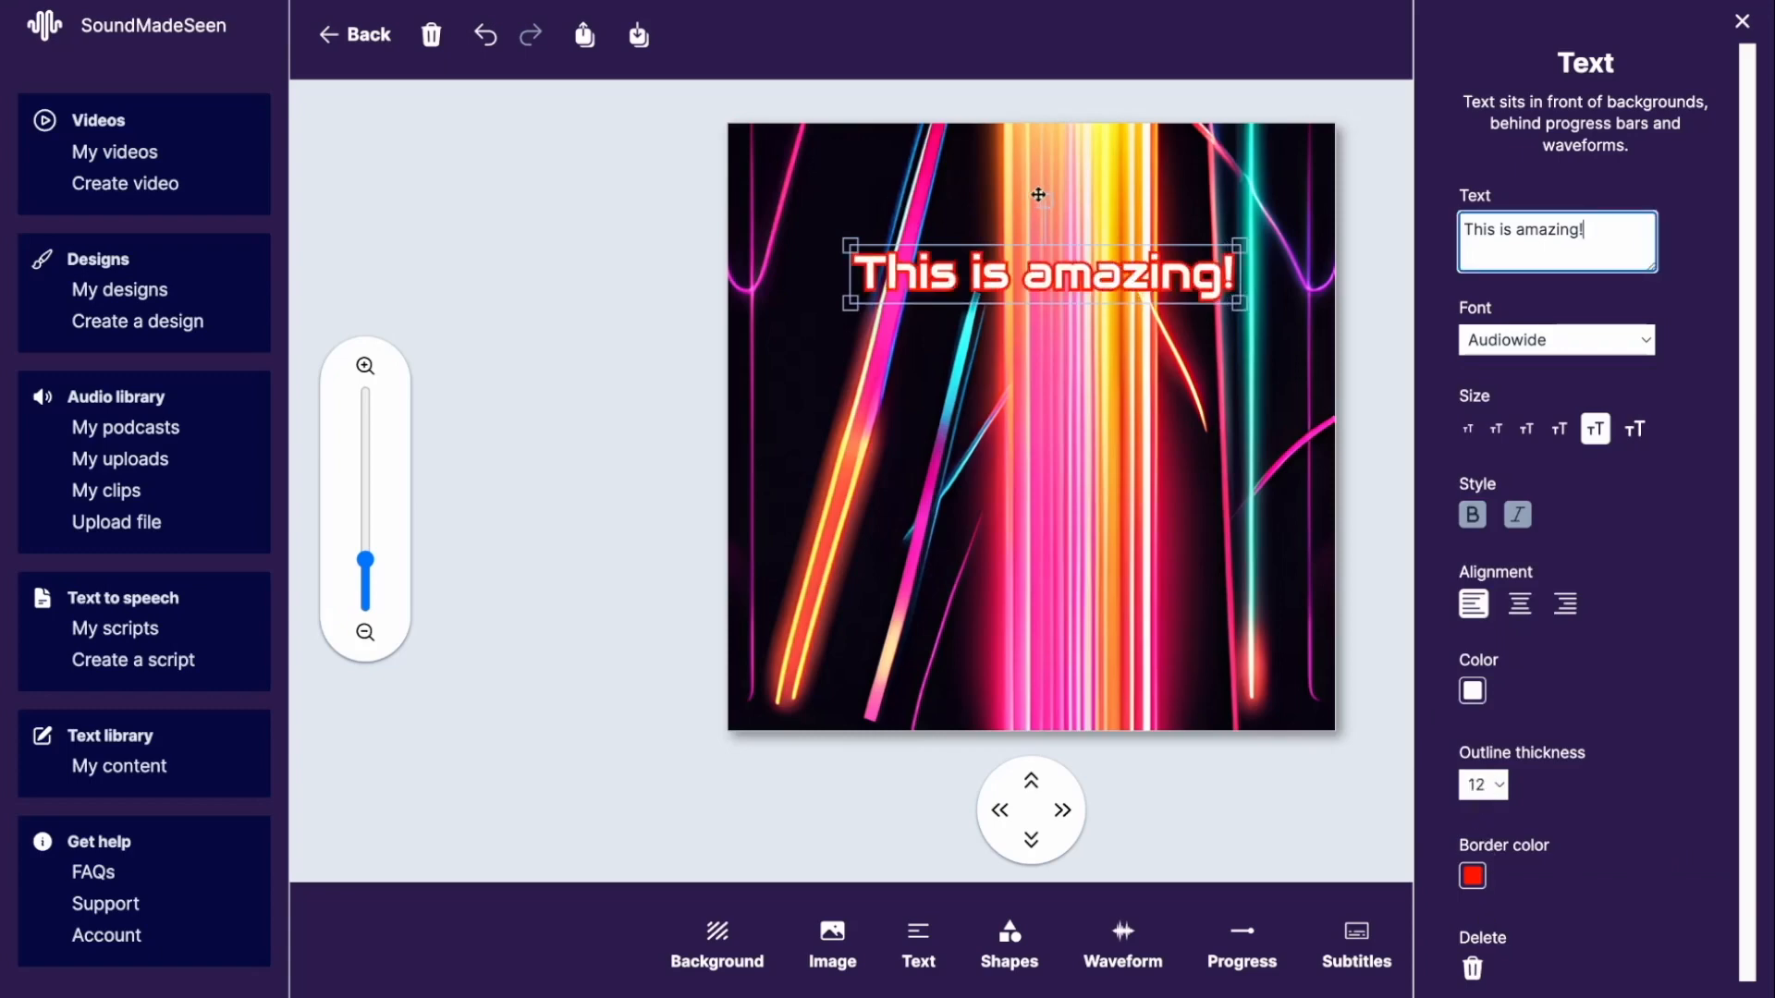
# Tilt the text slightly counter-clockwise and set it to the largest size
pyautogui.moveTo(1043, 199); pyautogui.dragTo(1020, 198)
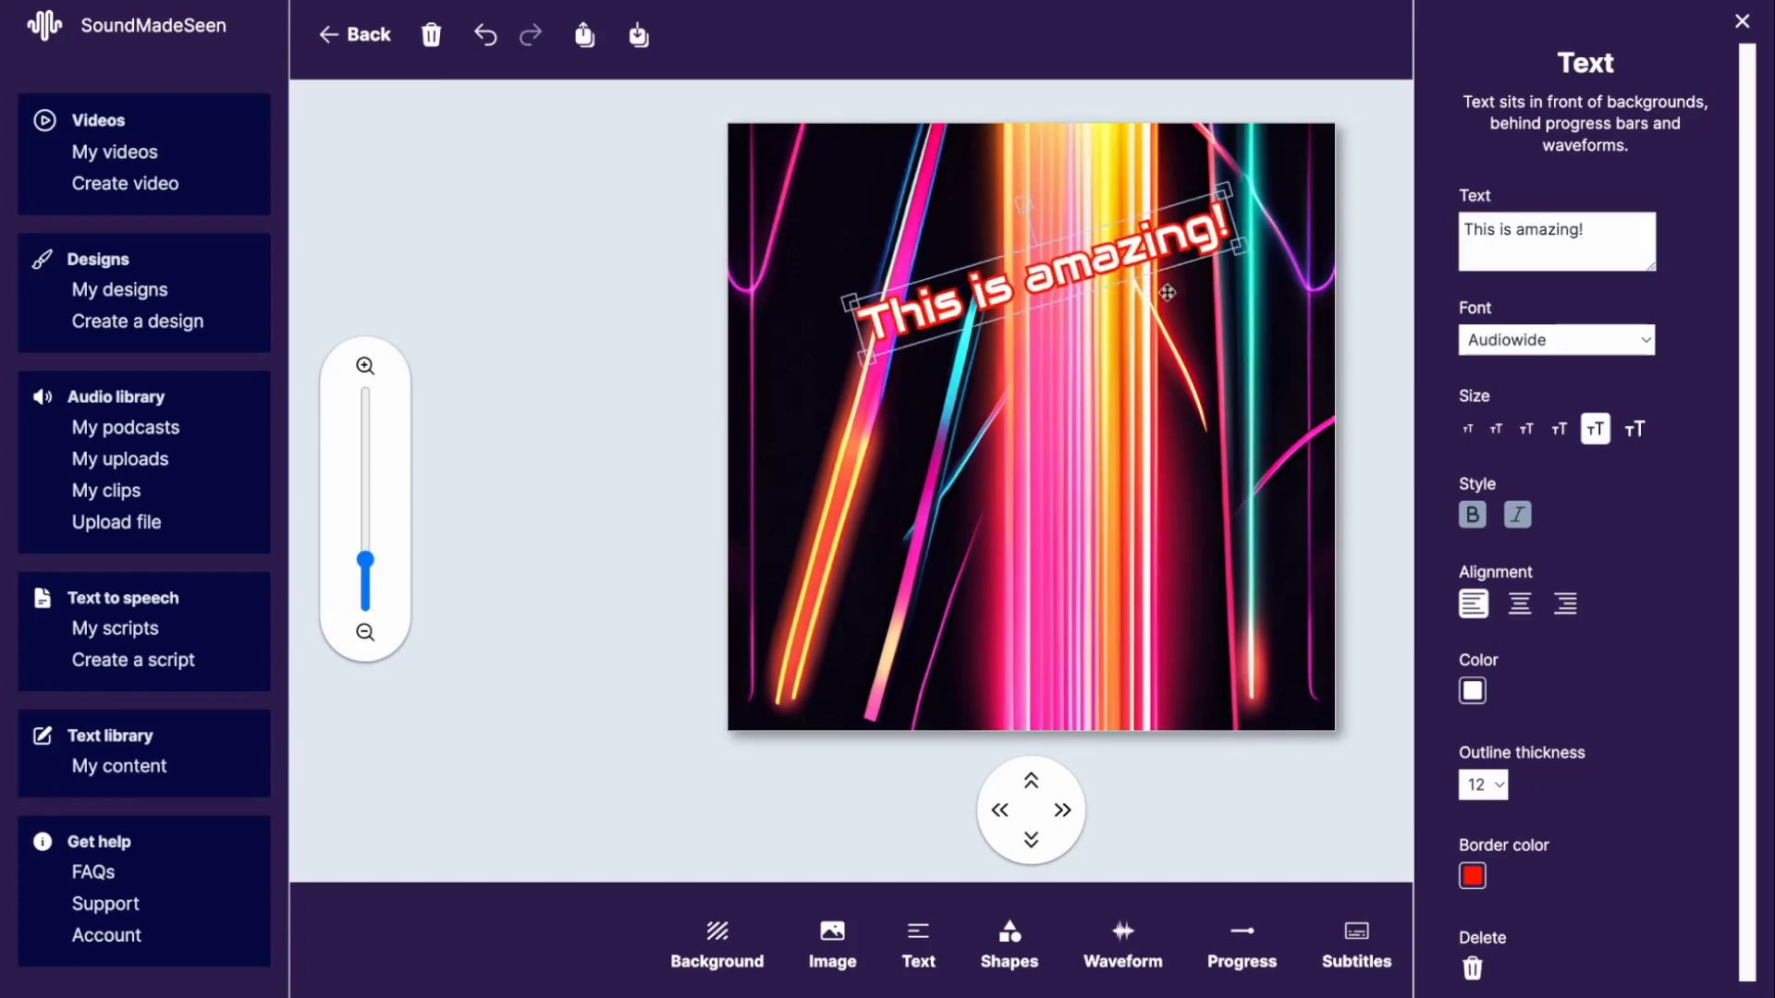
pyautogui.click(1633, 430)
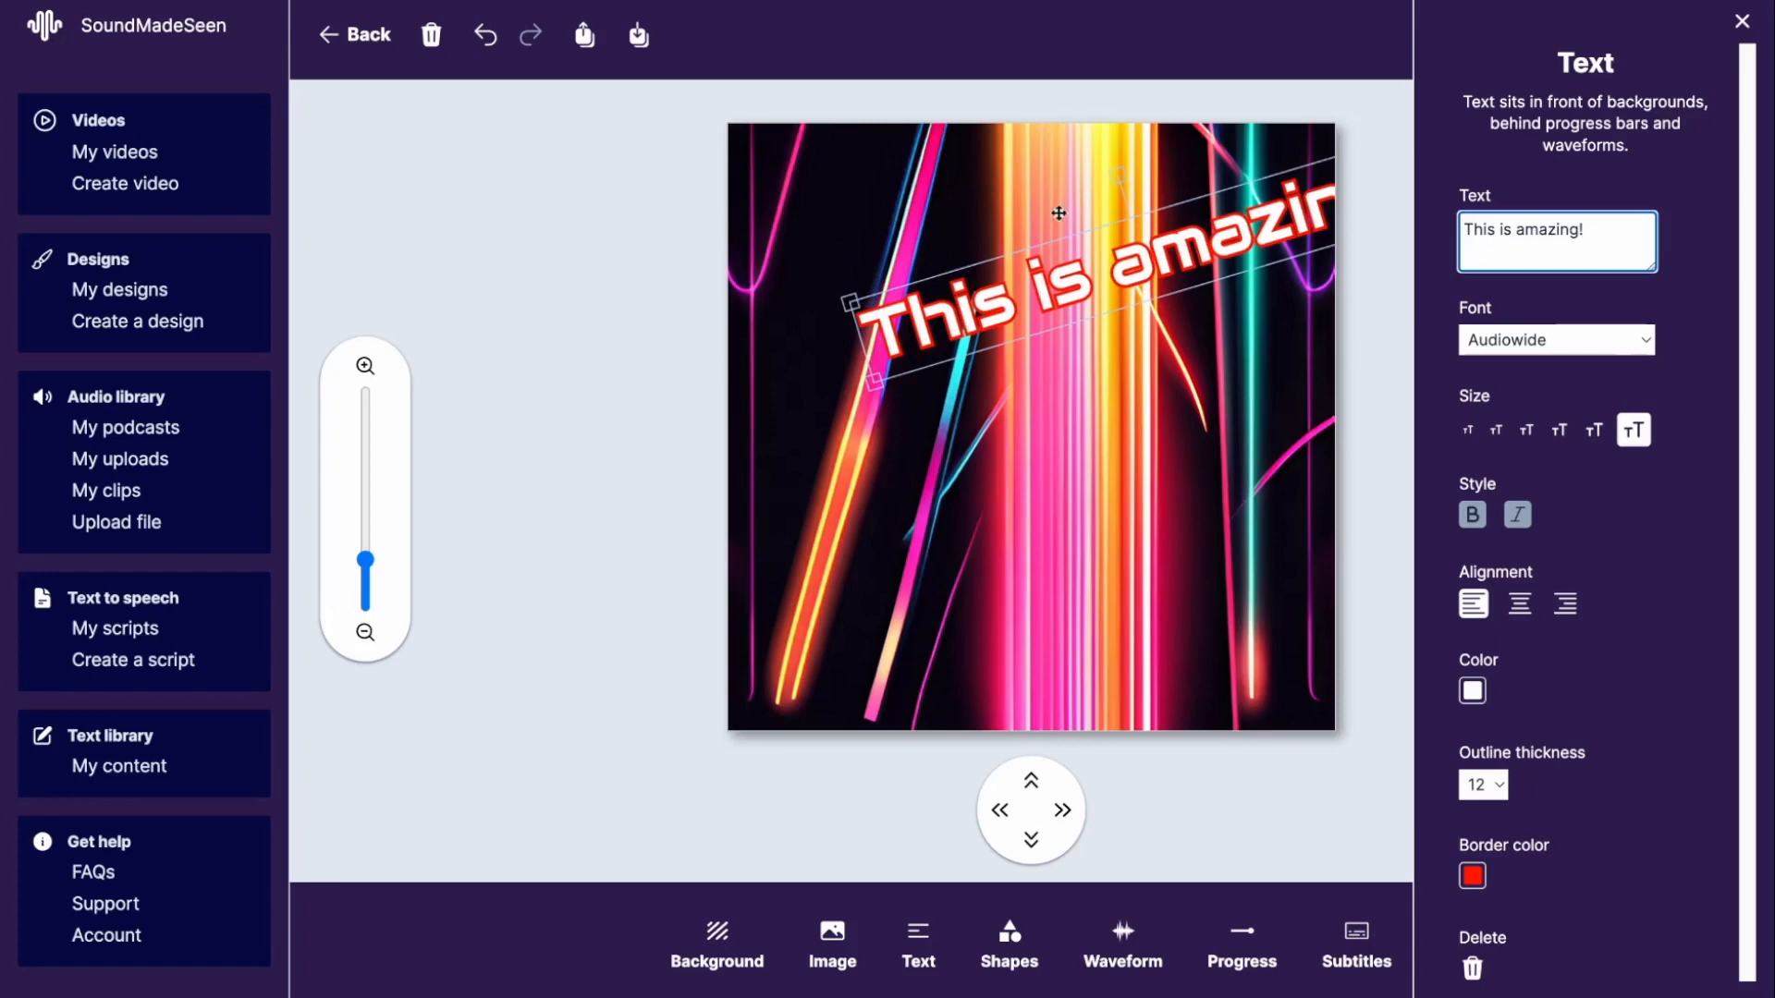
# Break the text into two centre-aligned lines before "amazing!" and shift it slightly up and to the right
pyautogui.click(1520, 231)
pyautogui.press('Return')
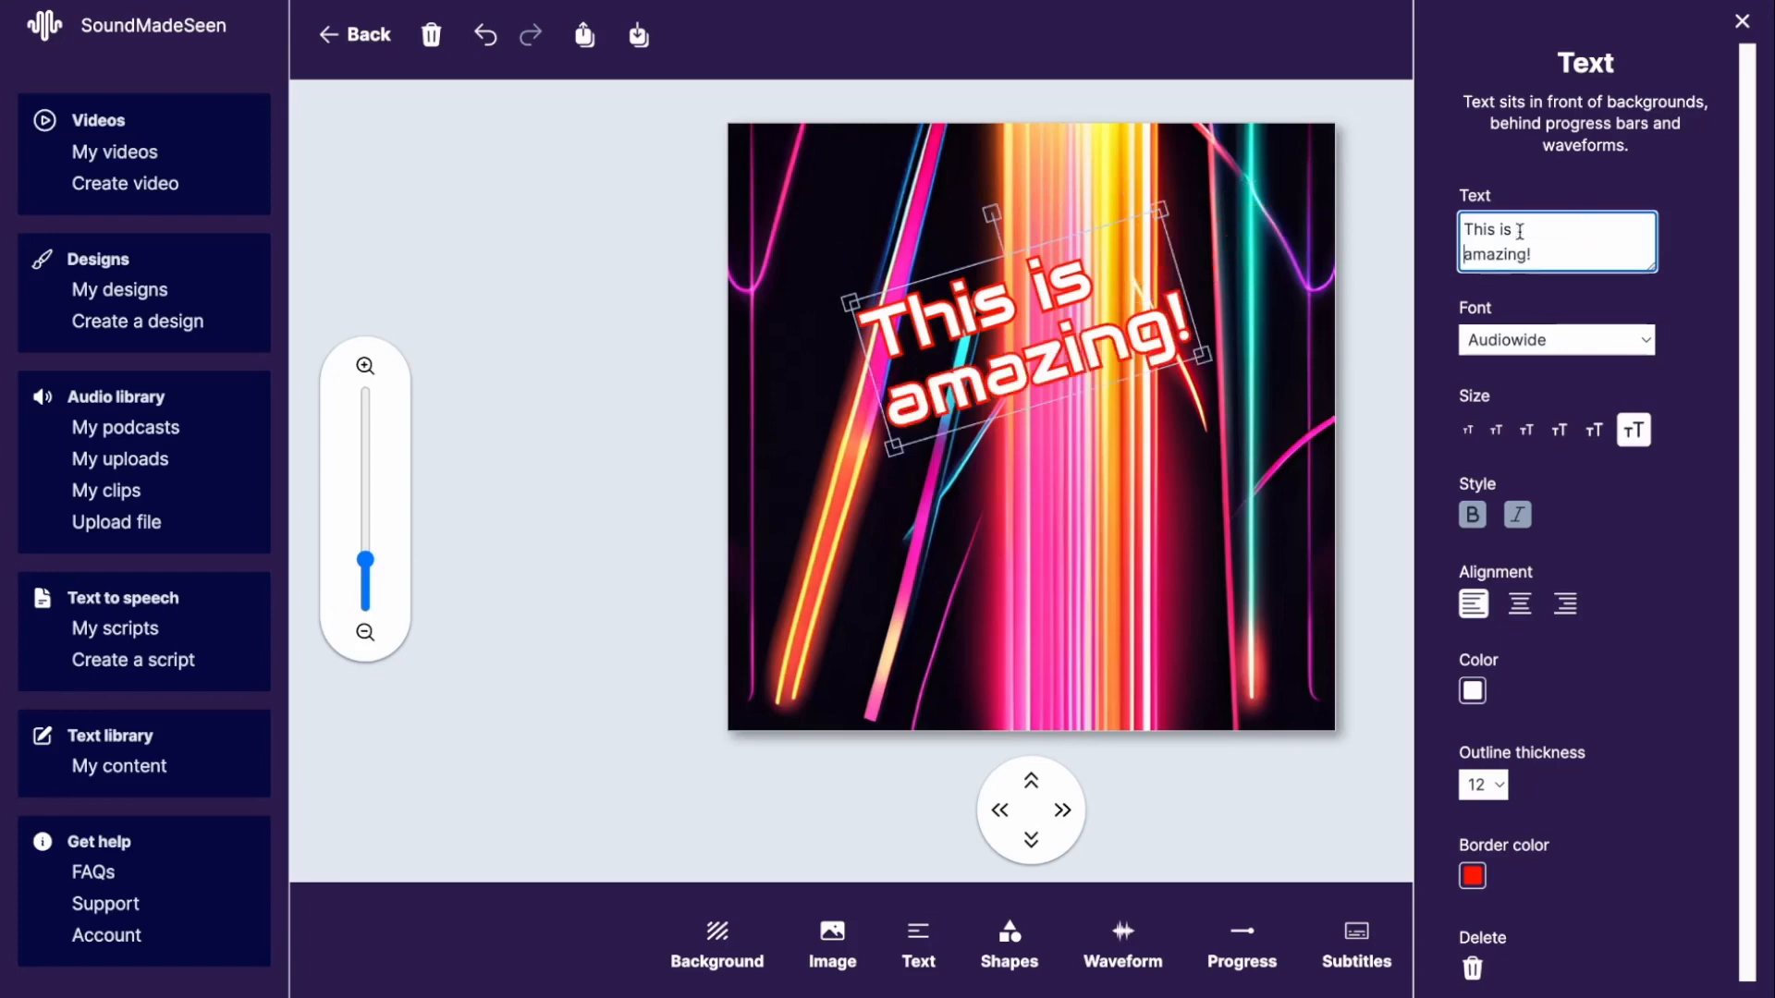
pyautogui.click(1519, 603)
pyautogui.moveTo(1050, 347); pyautogui.dragTo(1067, 298)
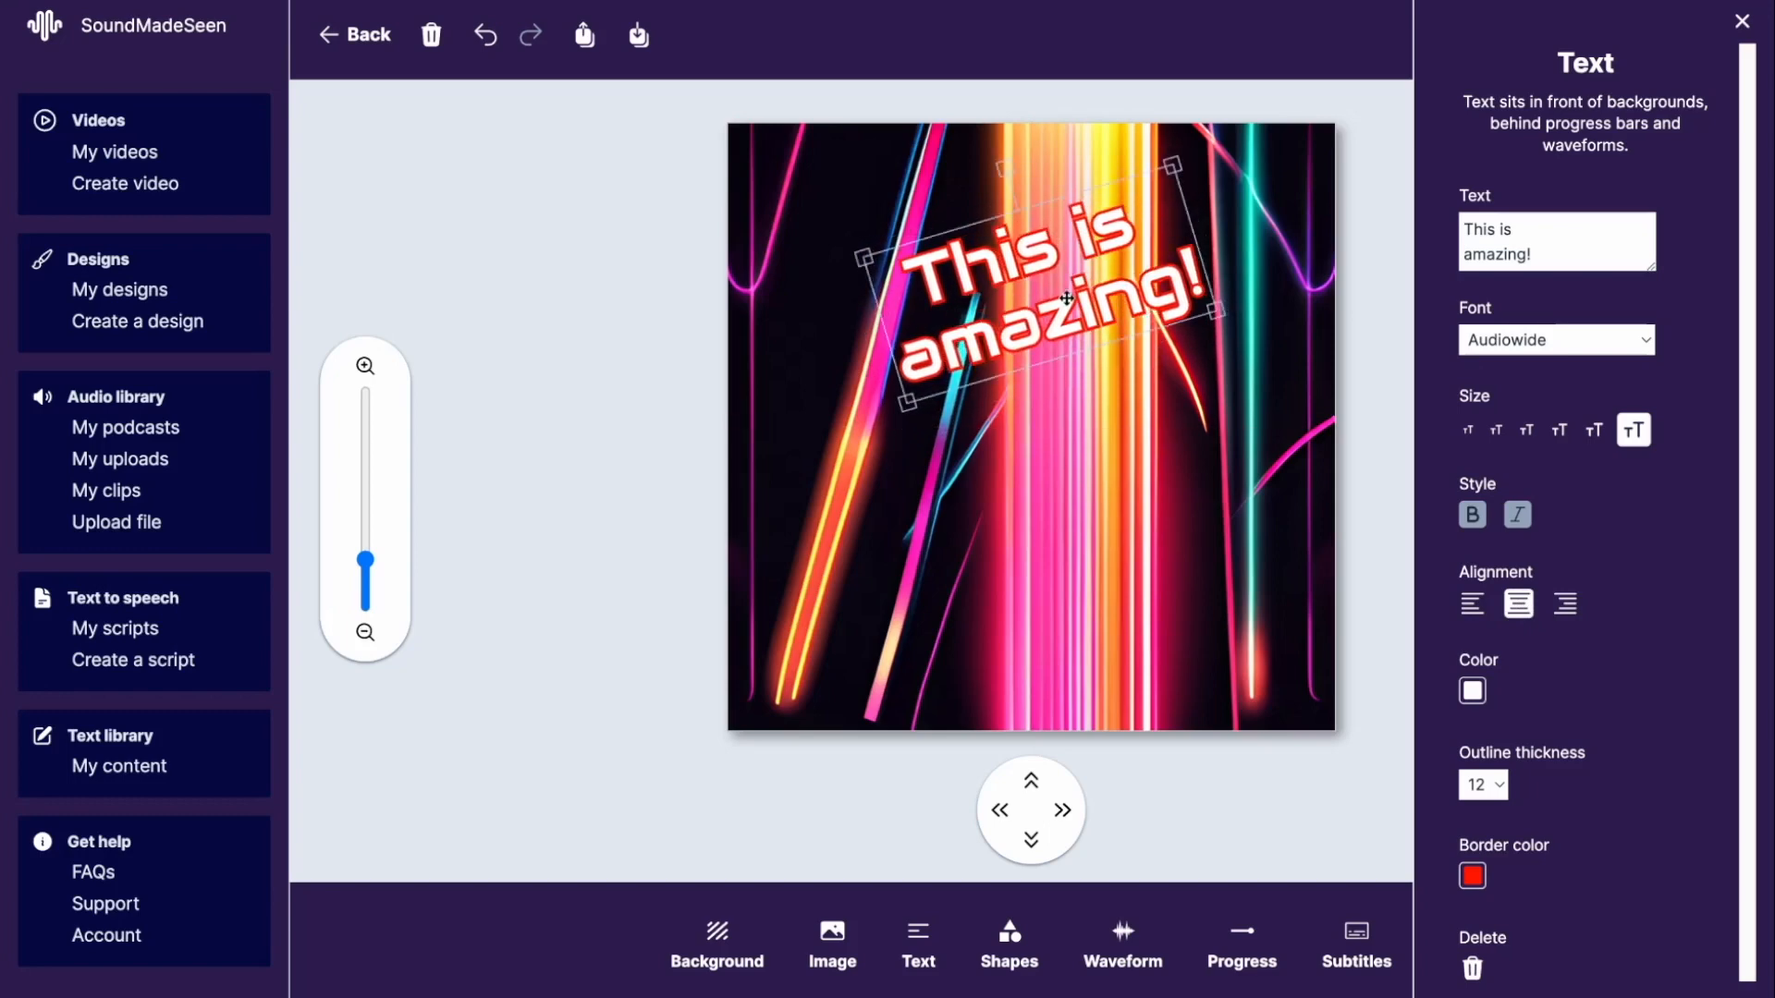
pyautogui.click(1741, 25)
# Add a square shape and resize it into a wide rectangle positioned behind the "This is amazing!" text
pyautogui.click(1010, 943)
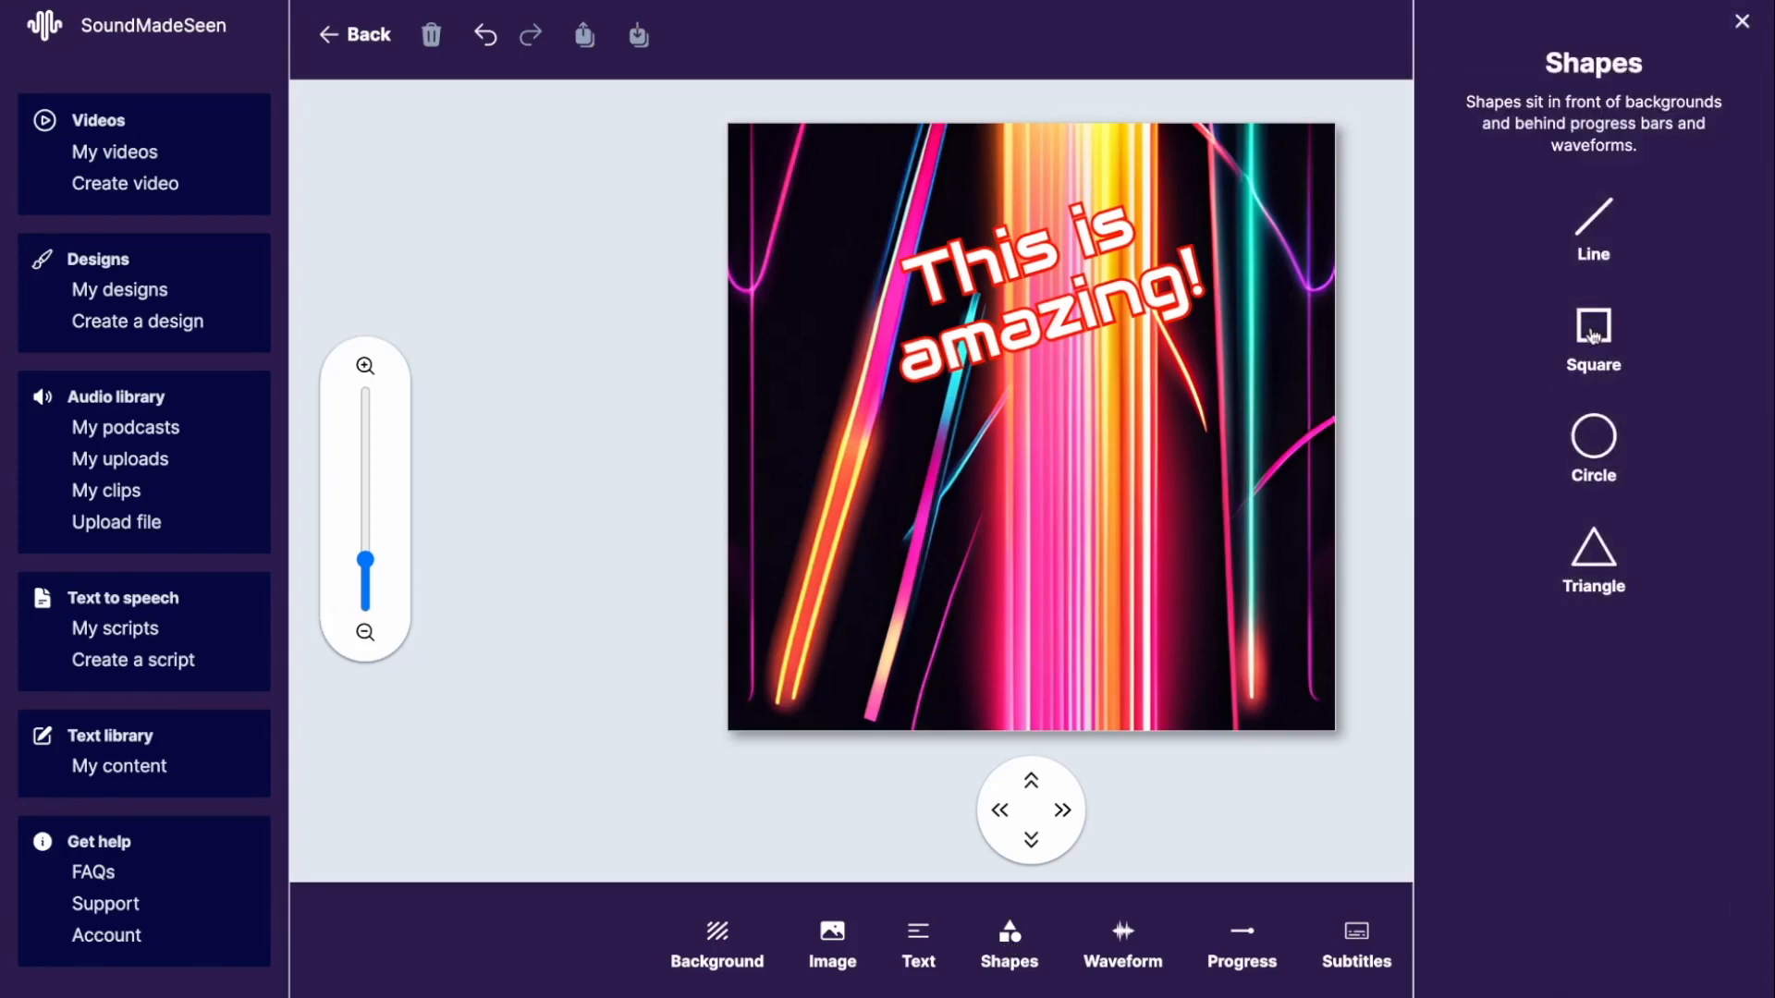
pyautogui.click(1592, 335)
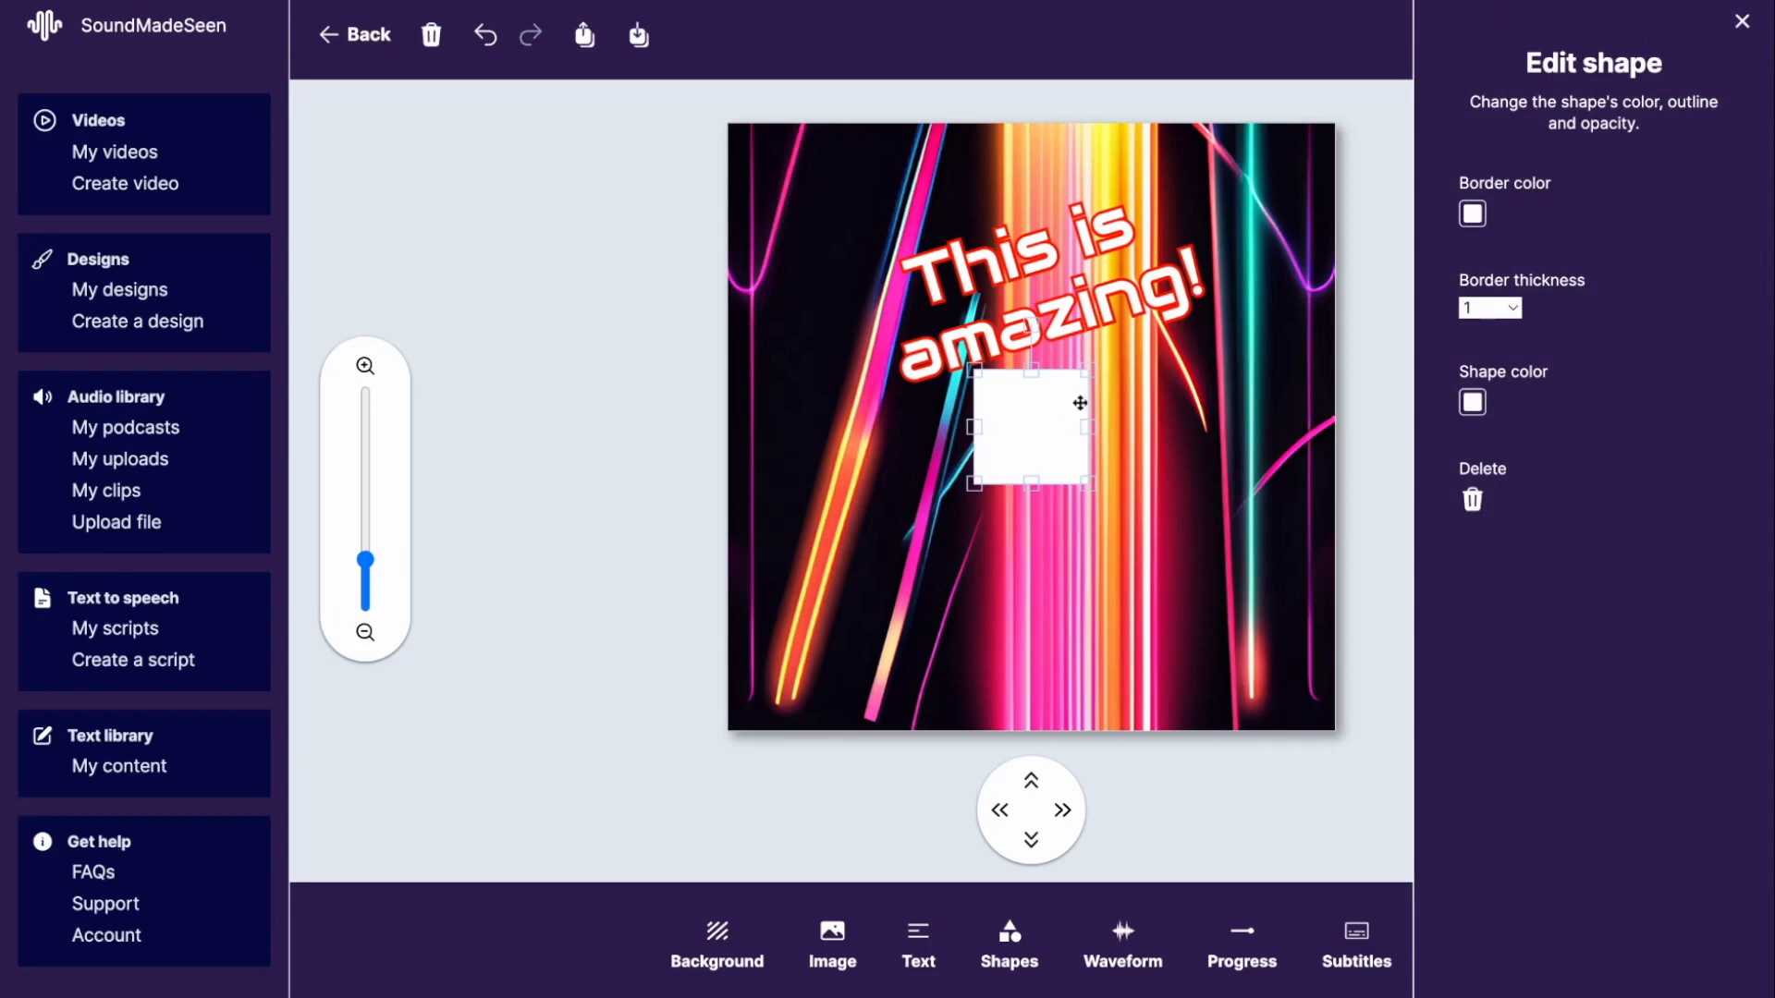
pyautogui.moveTo(1091, 367); pyautogui.dragTo(1279, 206)
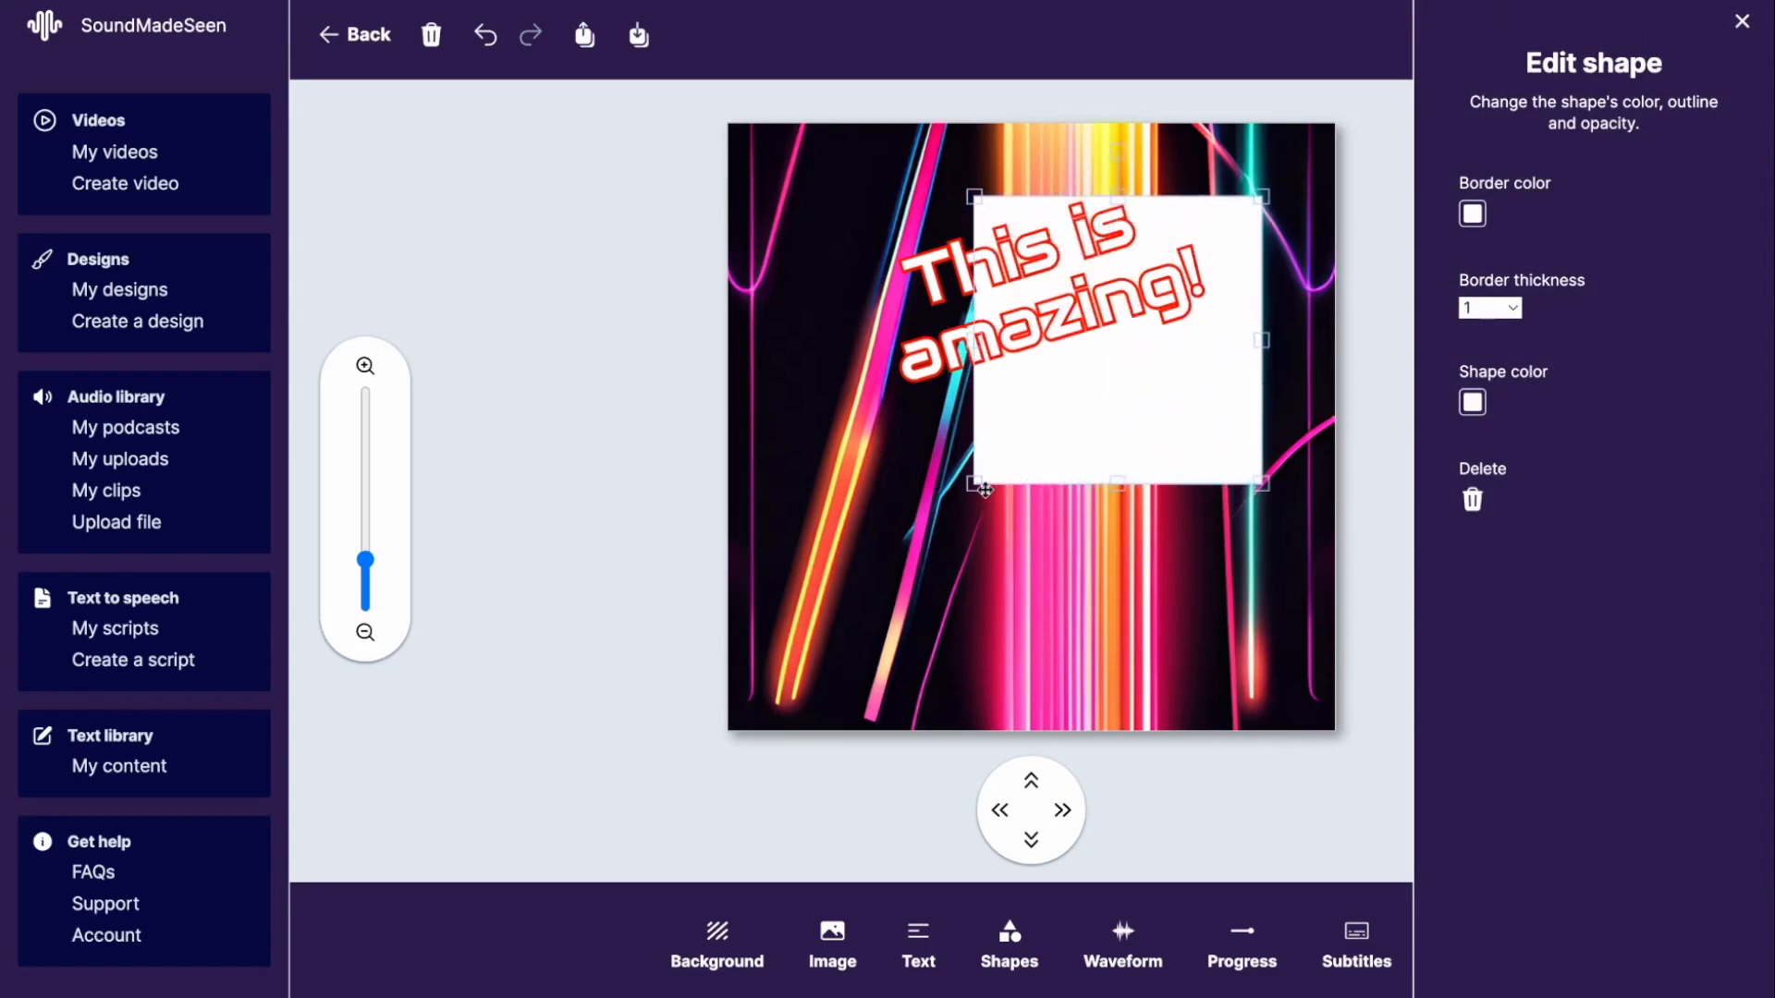
pyautogui.moveTo(978, 483); pyautogui.dragTo(891, 566)
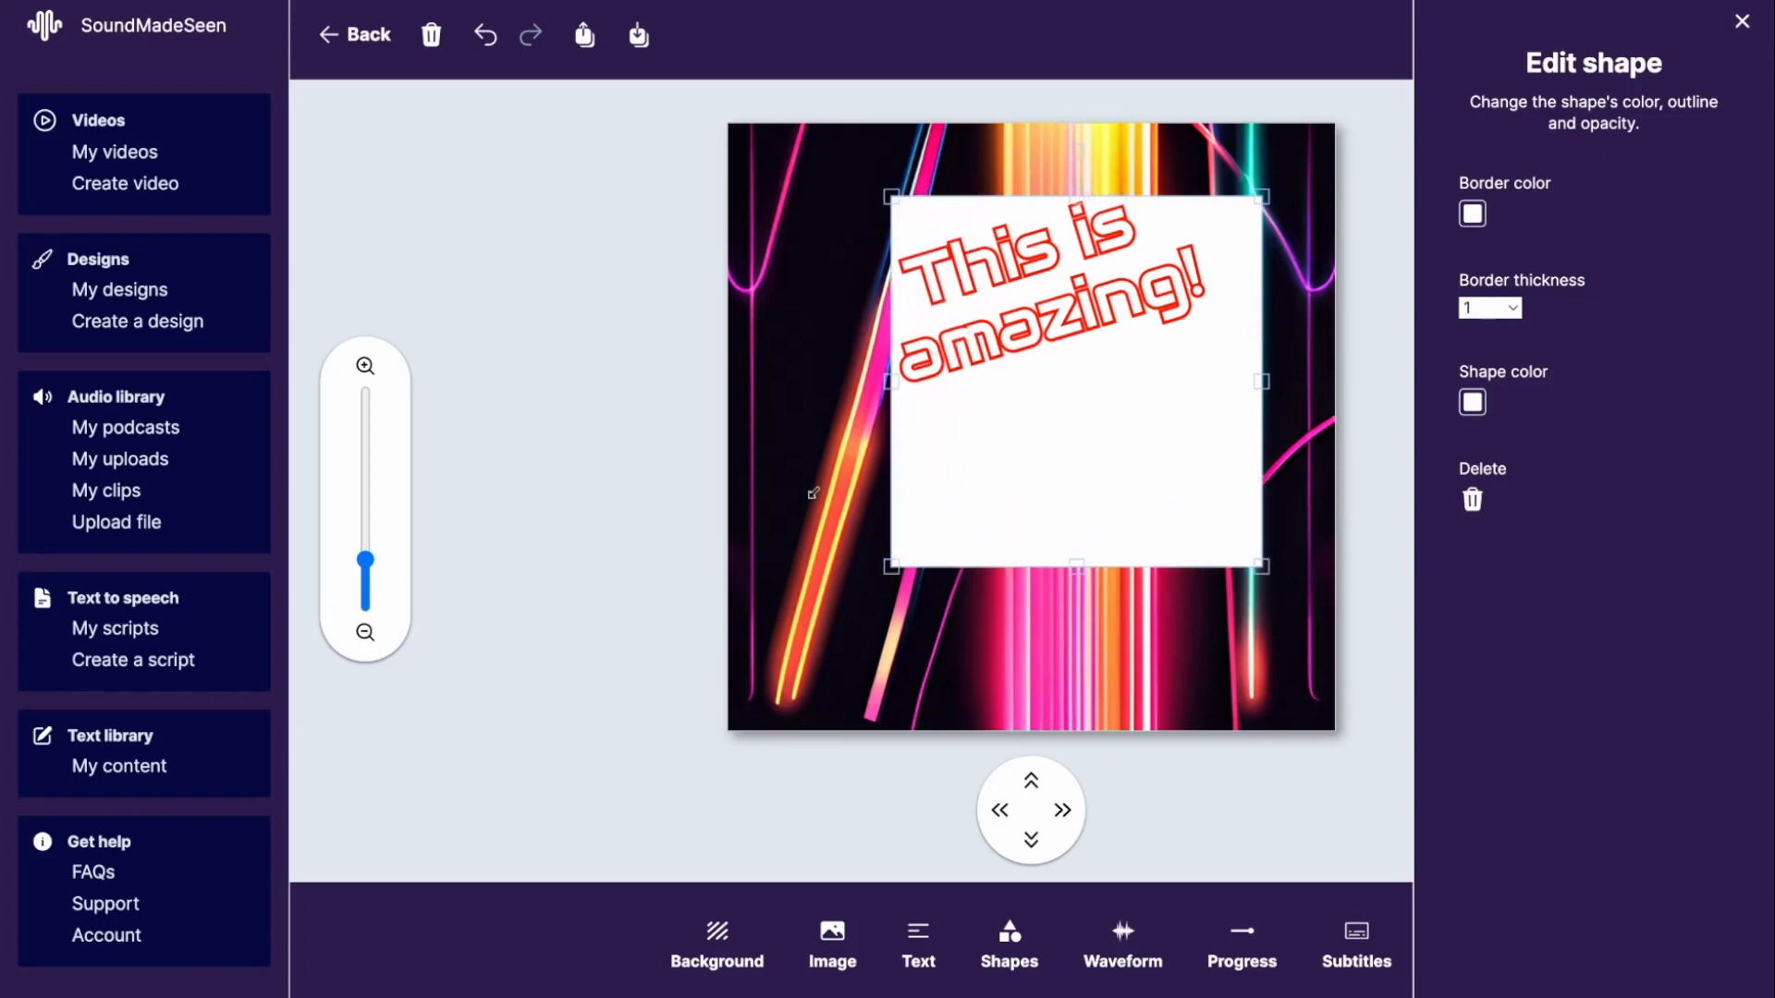
pyautogui.moveTo(1078, 566); pyautogui.dragTo(1095, 367)
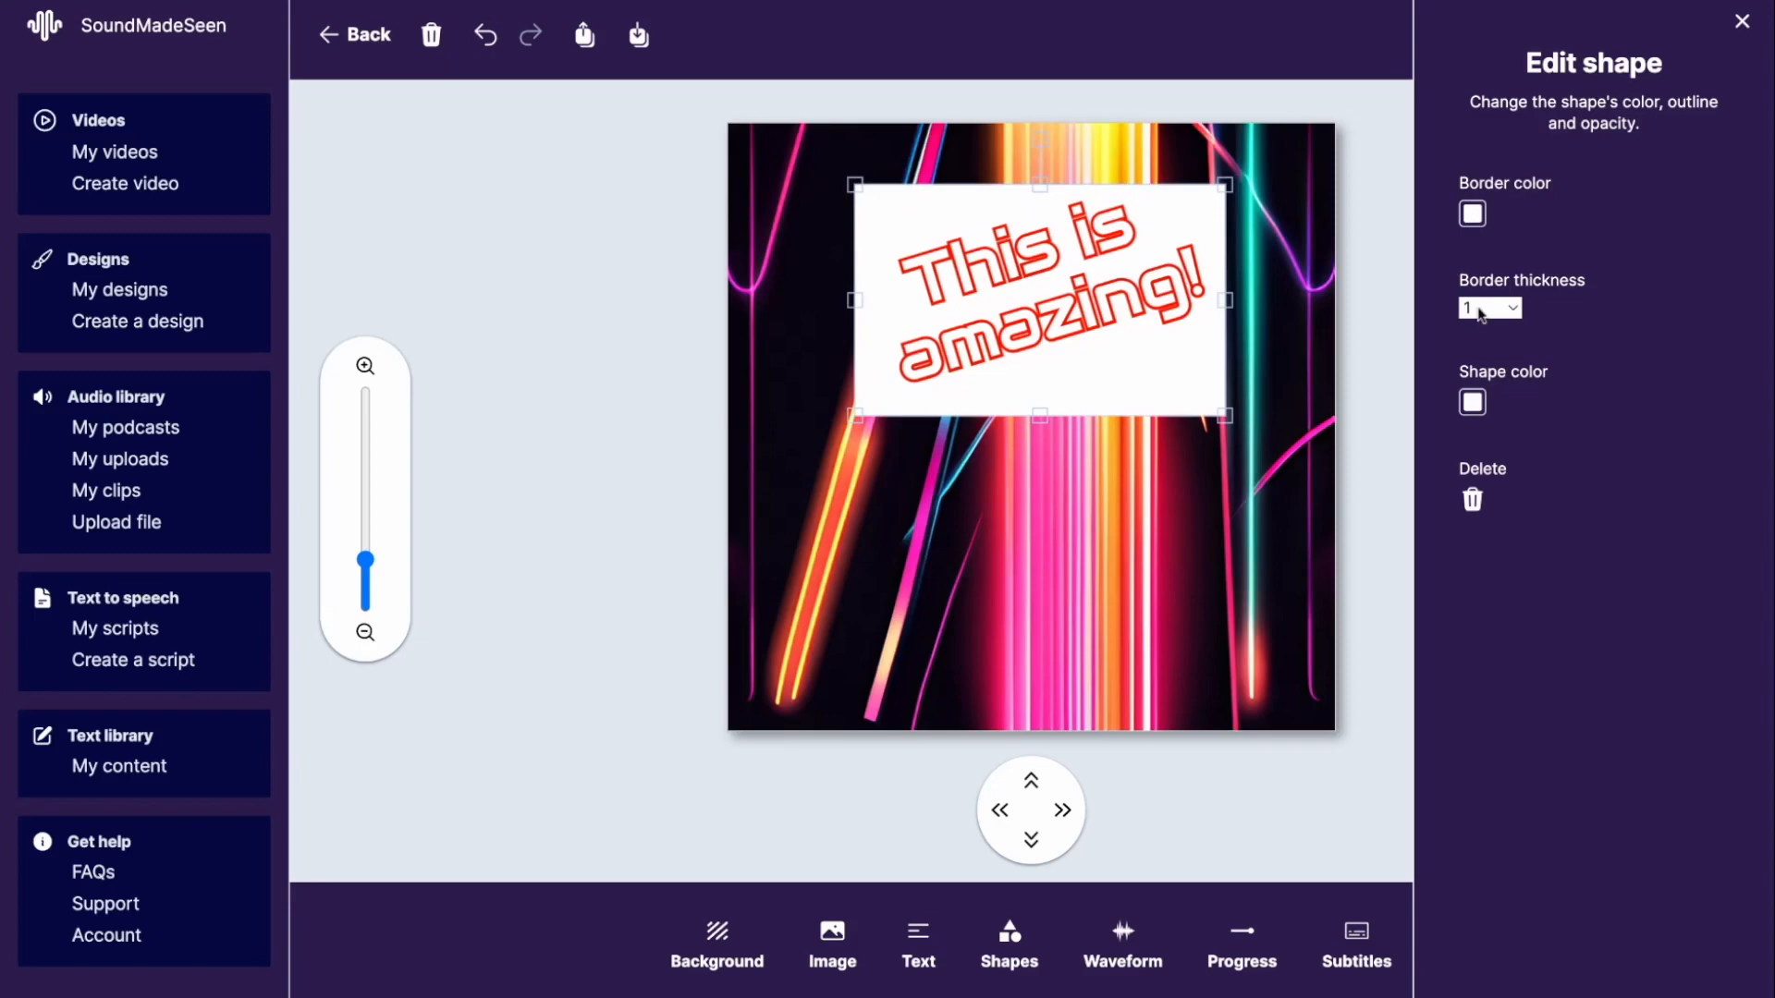
# Set the rectangle's border thickness to 4 and its fill to blue #3300FF at 0.52 opacity
pyautogui.click(1481, 311)
pyautogui.click(1492, 373)
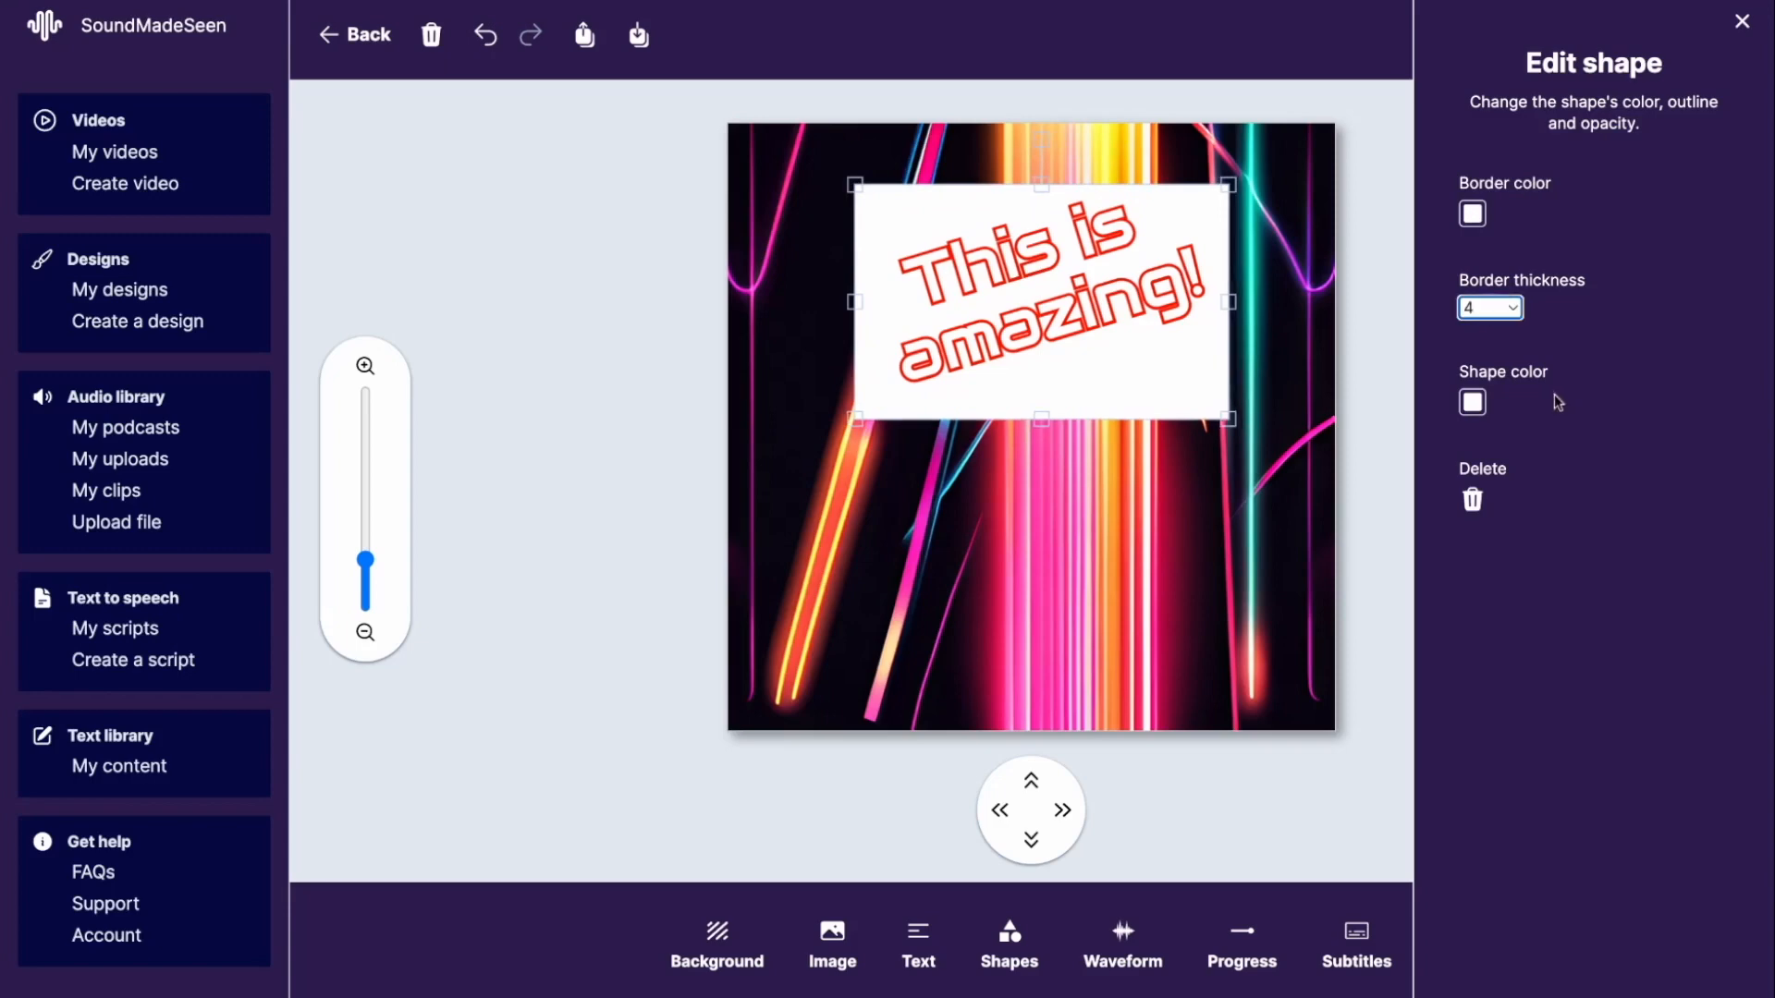
pyautogui.click(1474, 406)
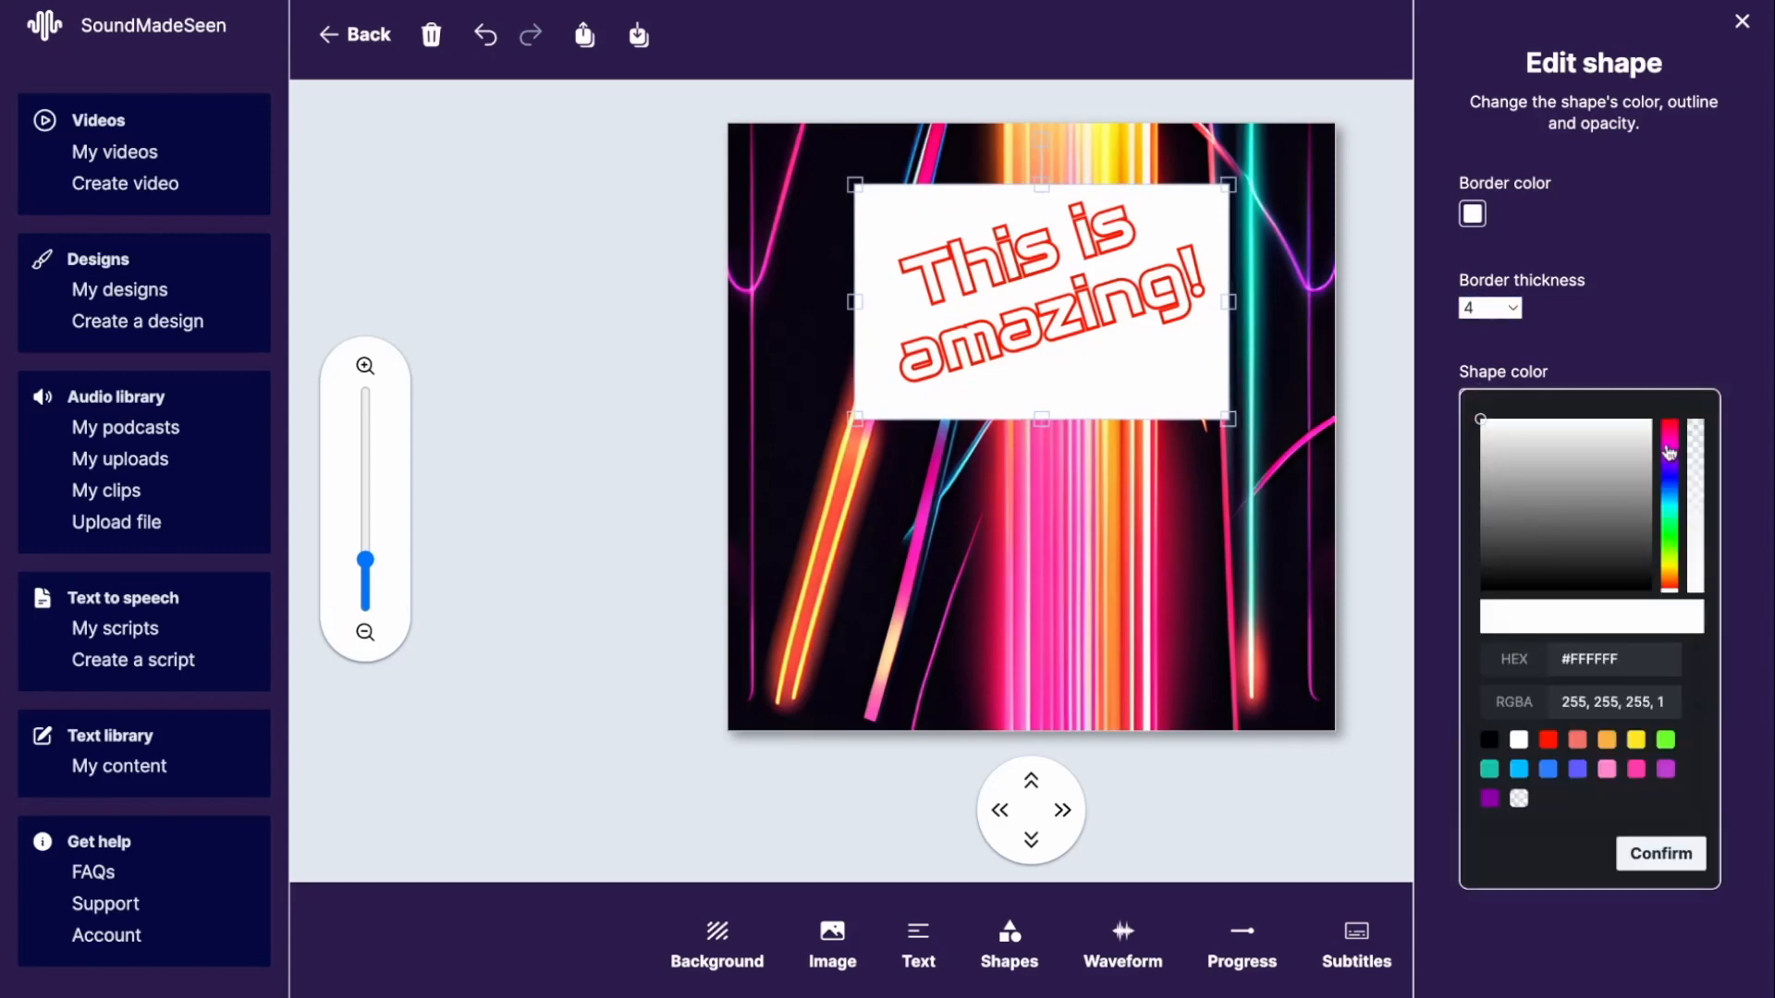
pyautogui.click(1669, 476)
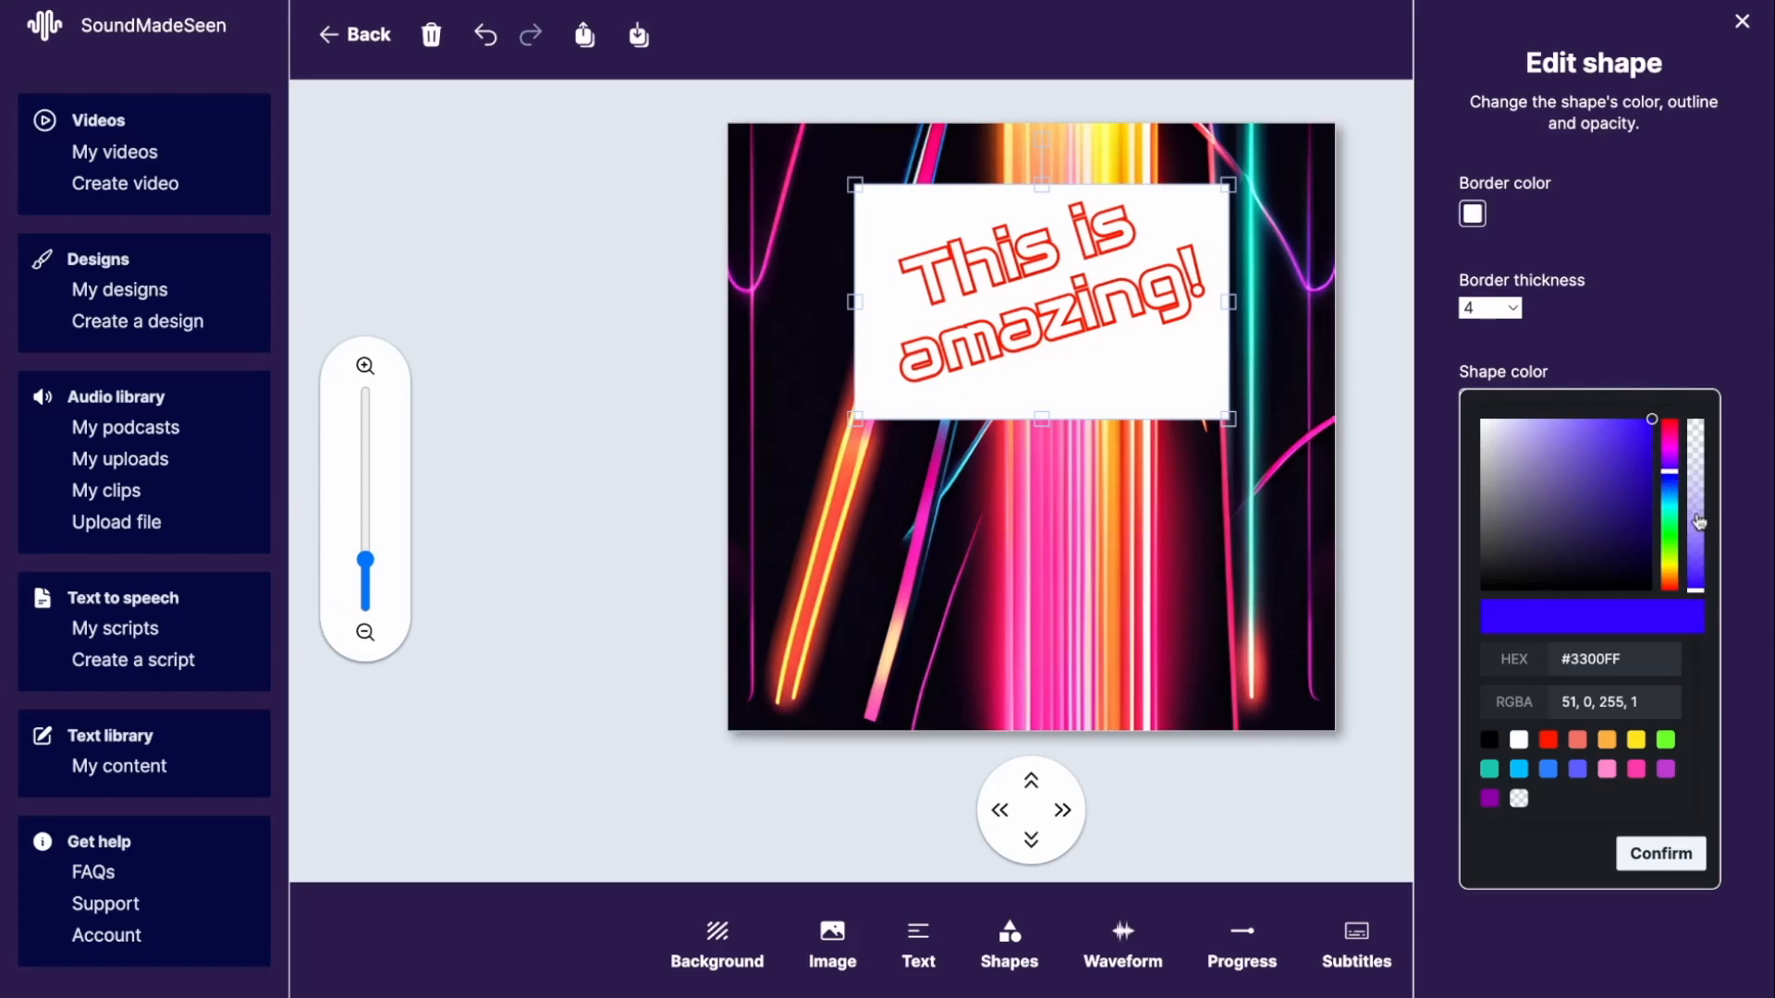
pyautogui.click(1697, 508)
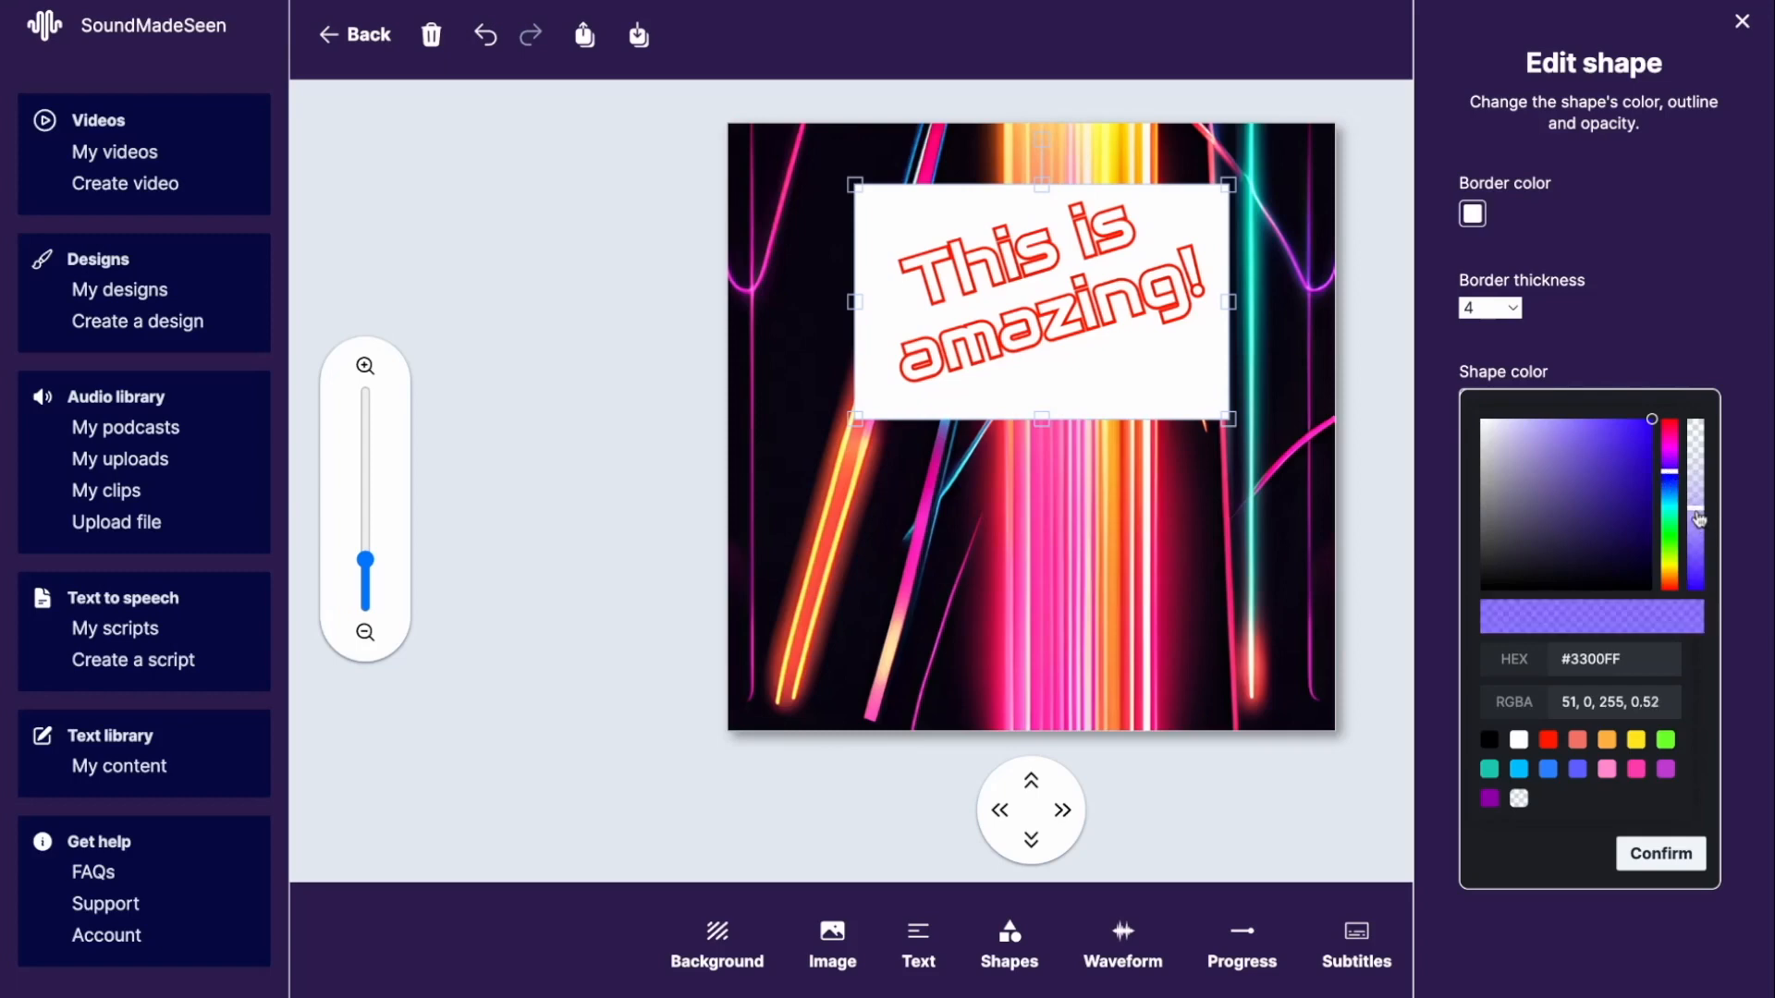
pyautogui.click(1661, 854)
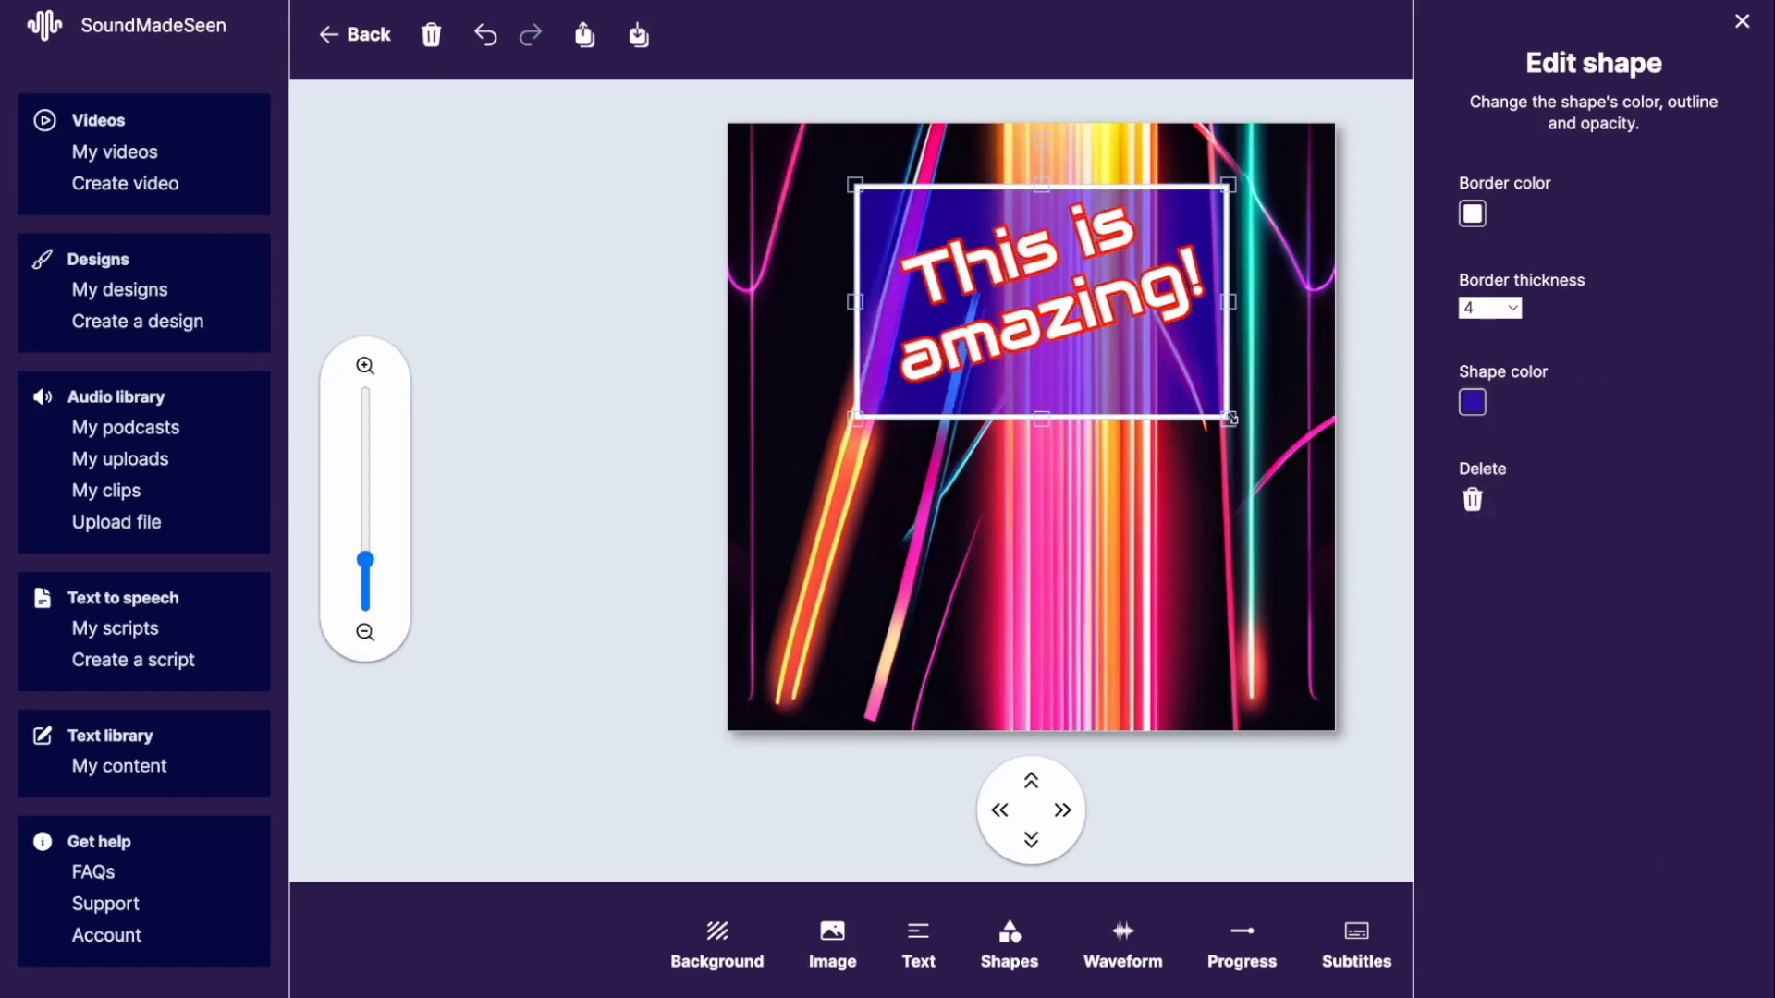
# Reduce the rectangle to a low, wide banner and move it below the text into the design's lower part
pyautogui.moveTo(1229, 420)
pyautogui.mouseDown()
pyautogui.moveTo(1245, 393)
pyautogui.moveTo(1243, 408)
pyautogui.mouseUp()
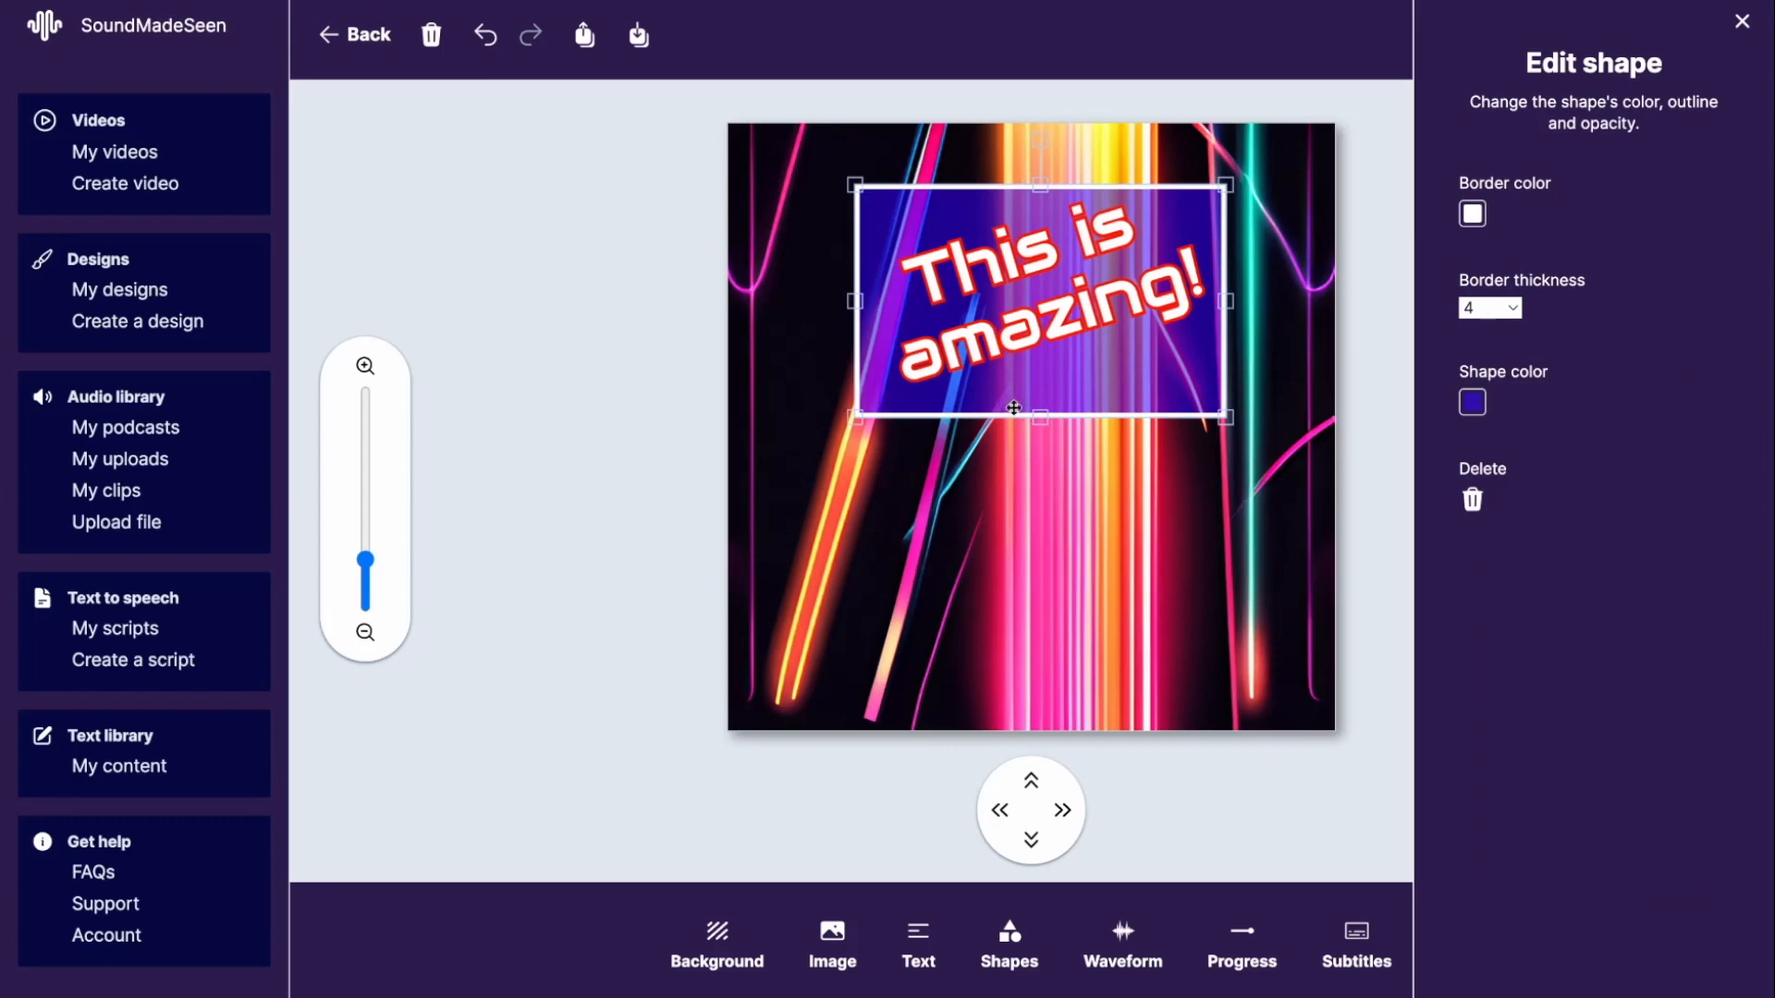
pyautogui.moveTo(1034, 418); pyautogui.dragTo(1041, 415)
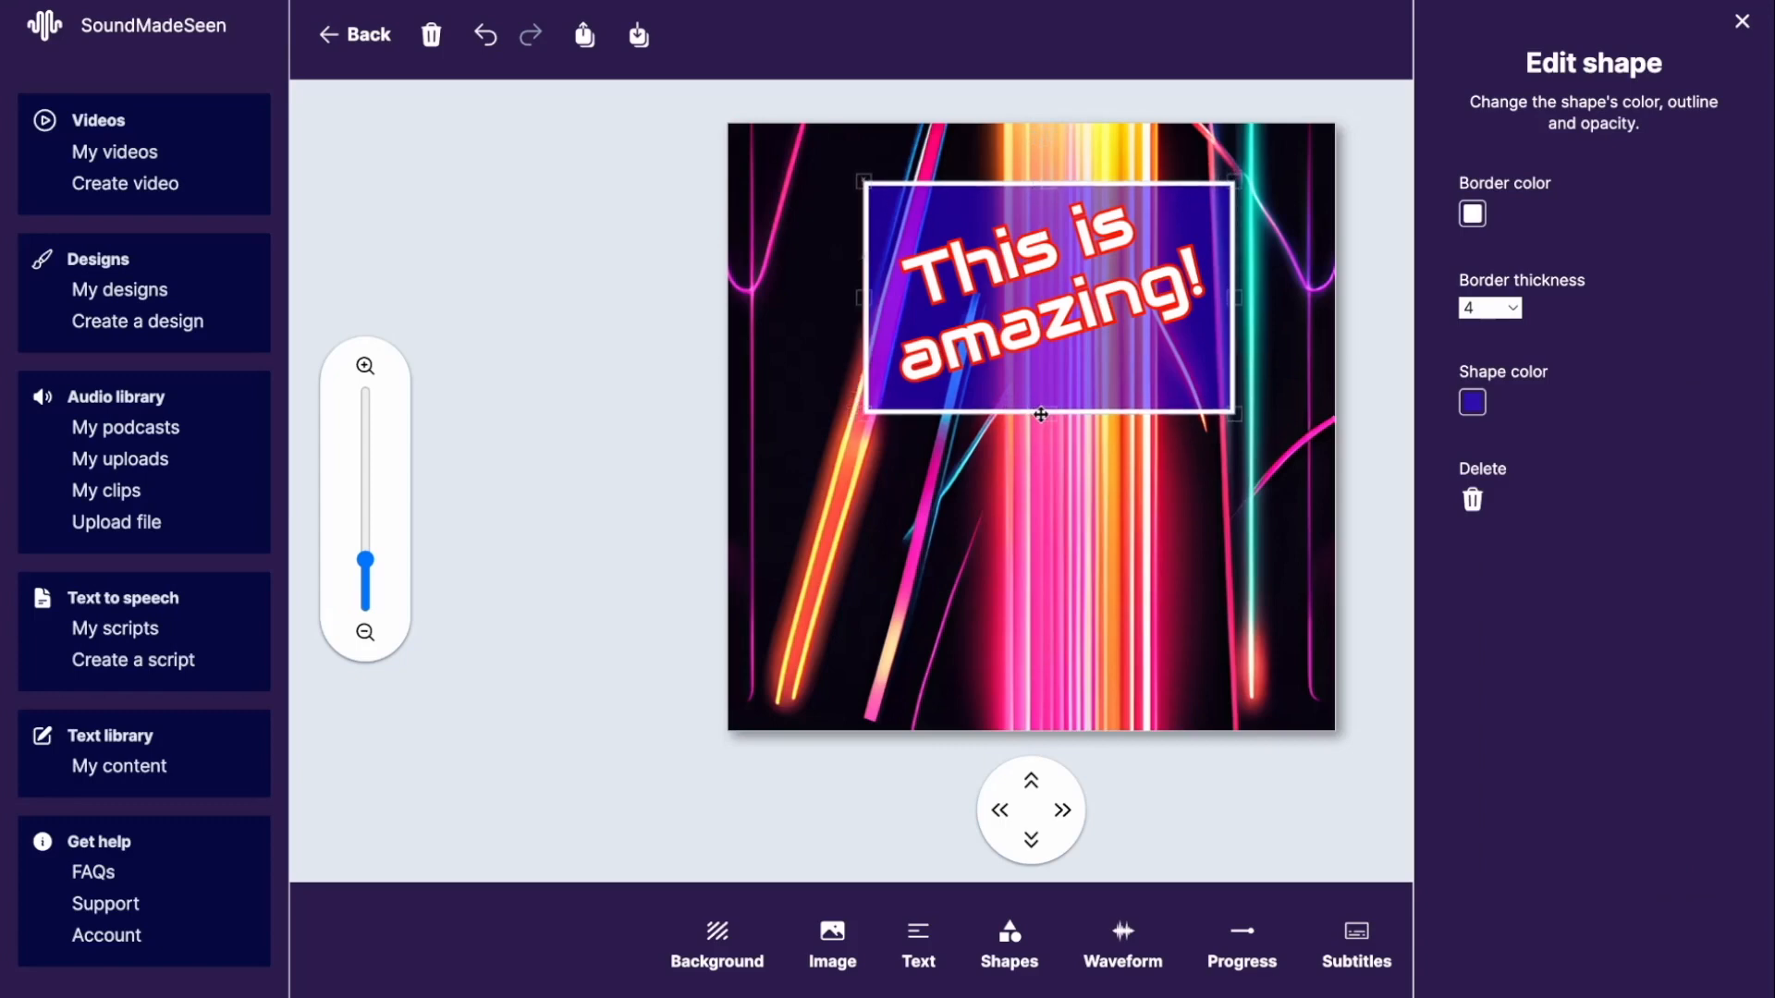
pyautogui.moveTo(1045, 184); pyautogui.dragTo(1045, 308)
pyautogui.moveTo(1068, 379); pyautogui.dragTo(1032, 581)
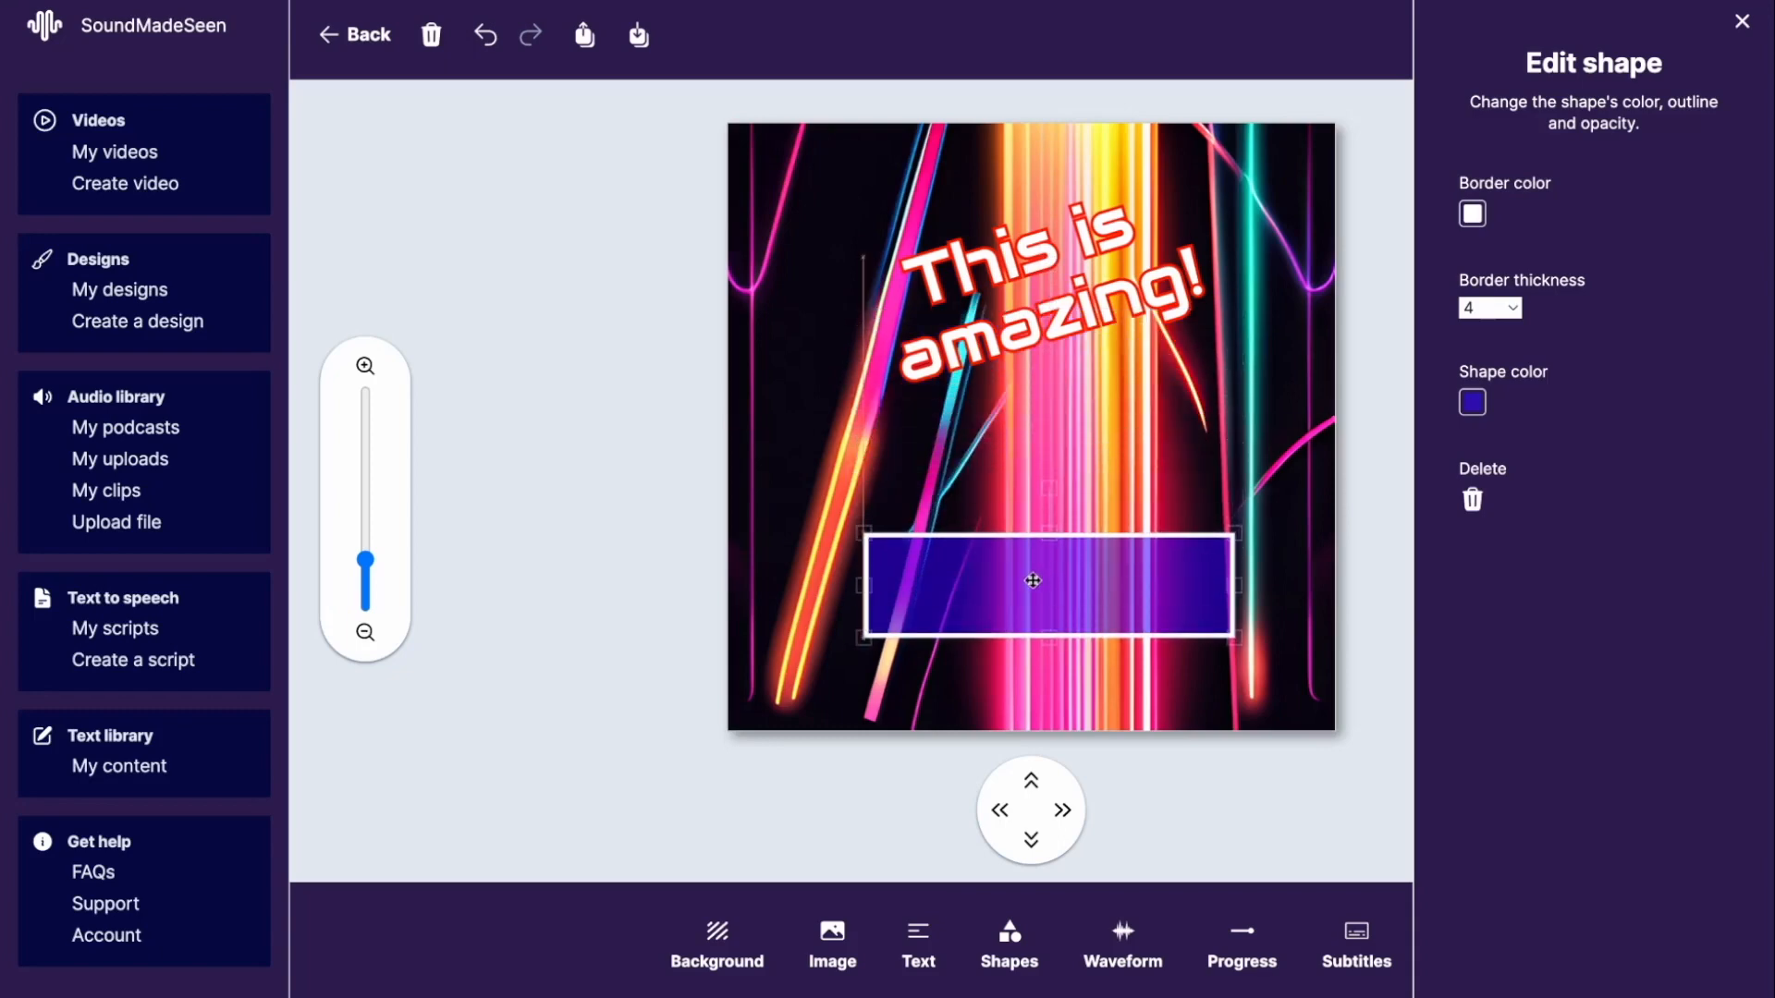
# Add the segmented-bar waveform snapped to the design's bottom edge and move the blue rectangle up to clear it
pyautogui.click(1125, 941)
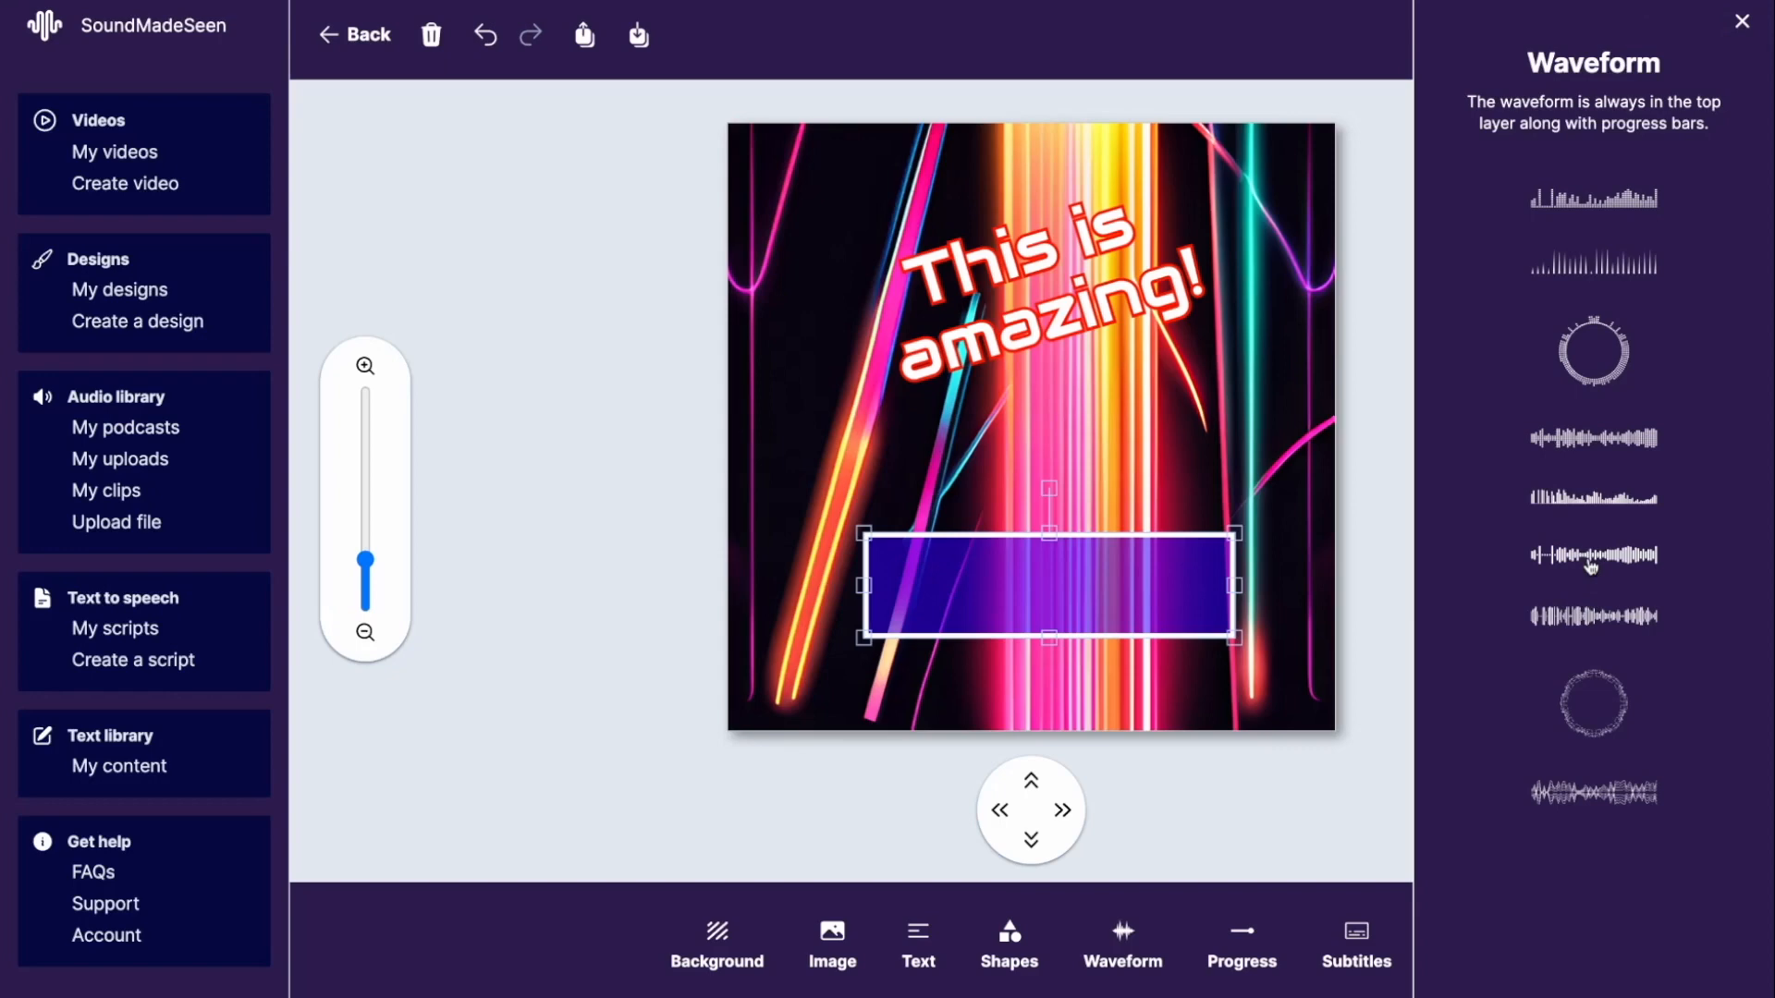
pyautogui.click(1606, 205)
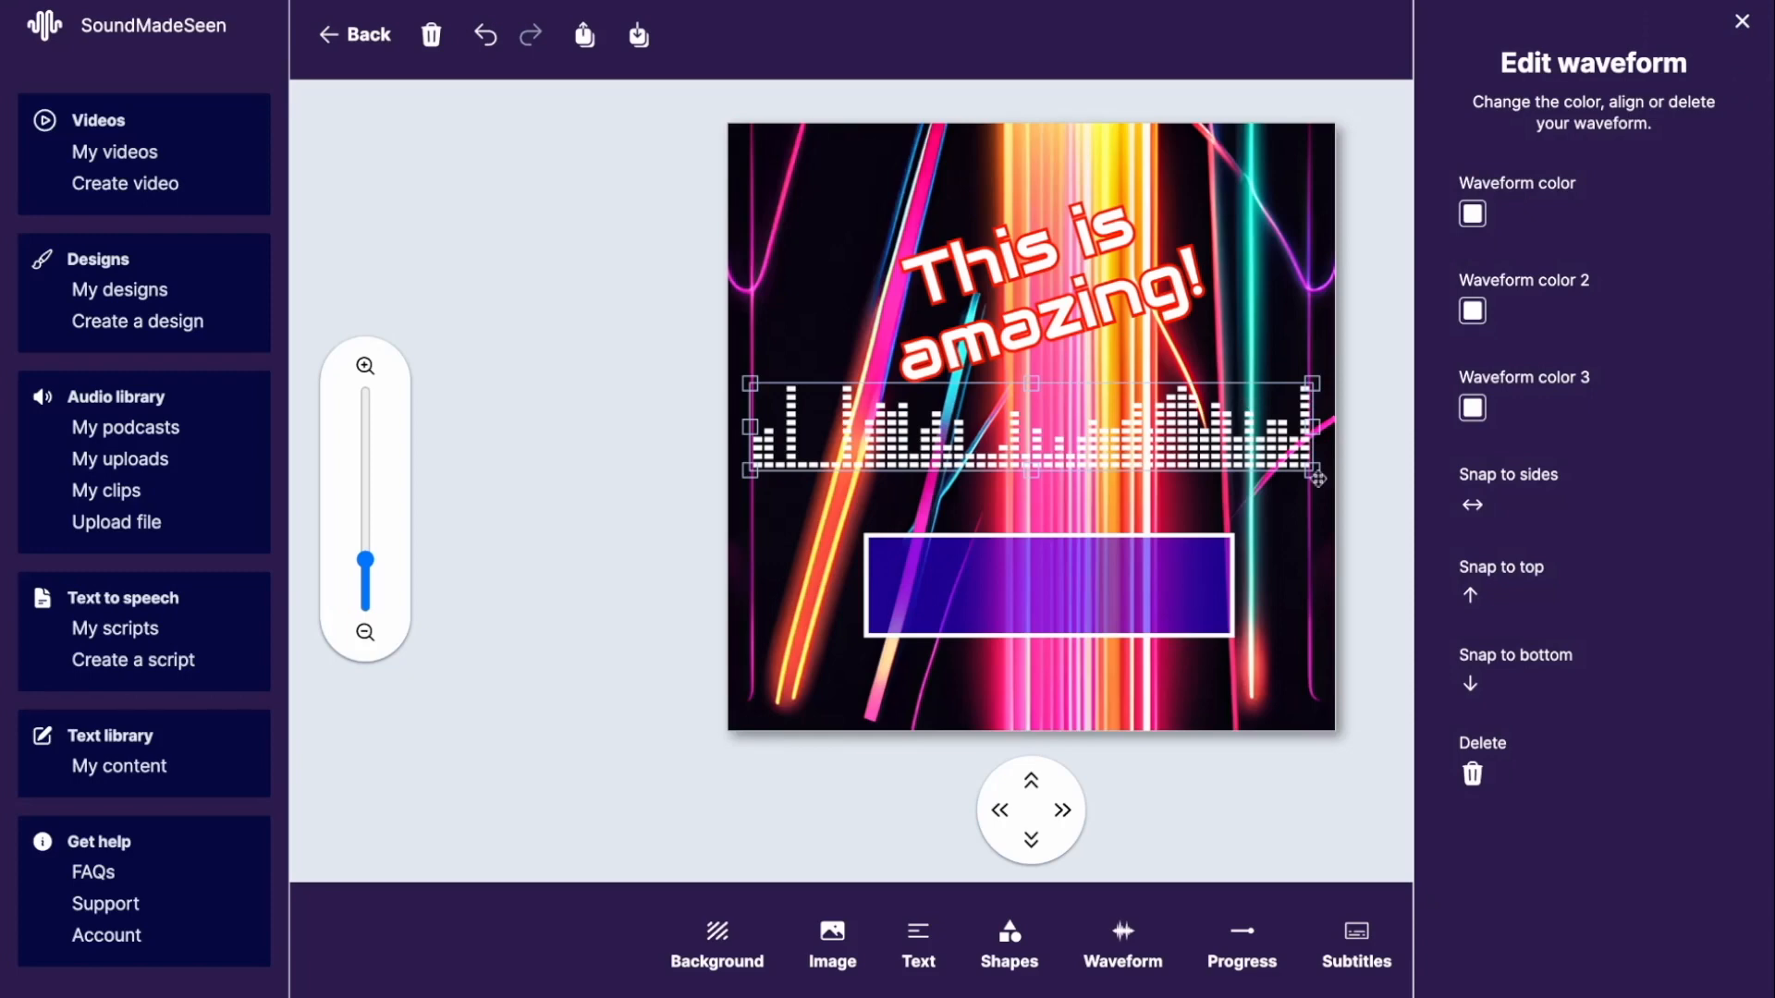
pyautogui.click(1472, 688)
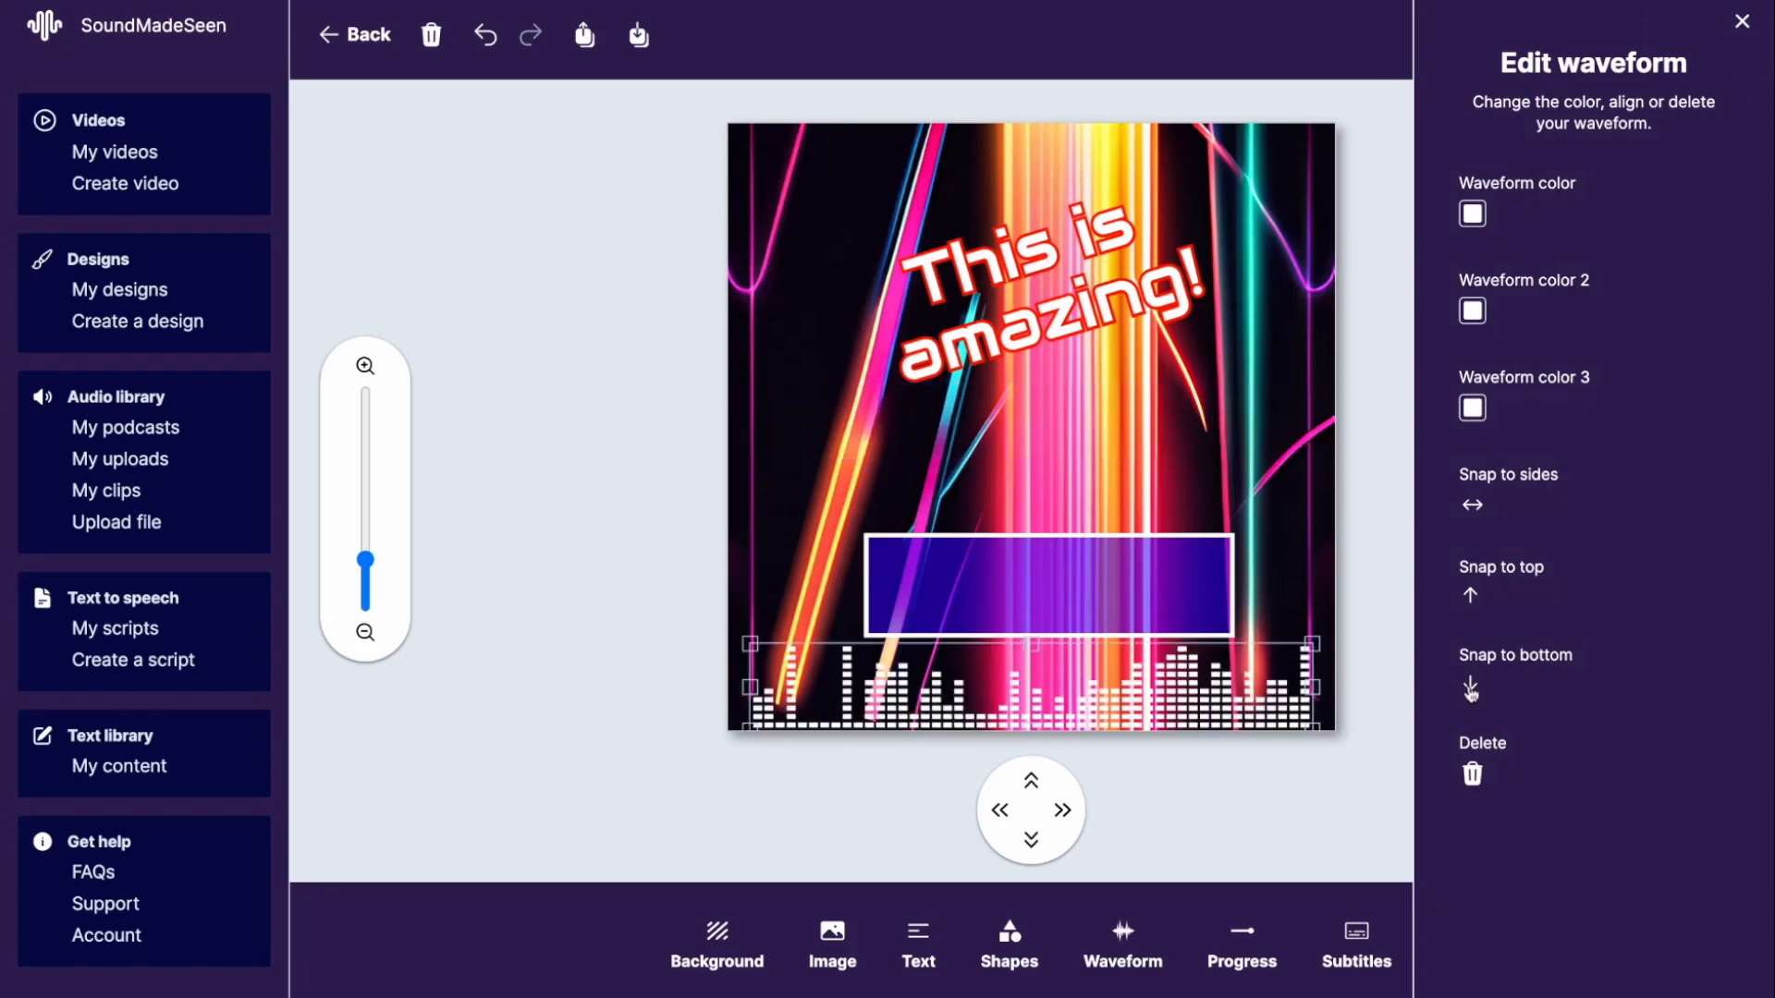
pyautogui.moveTo(1041, 583); pyautogui.dragTo(1037, 545)
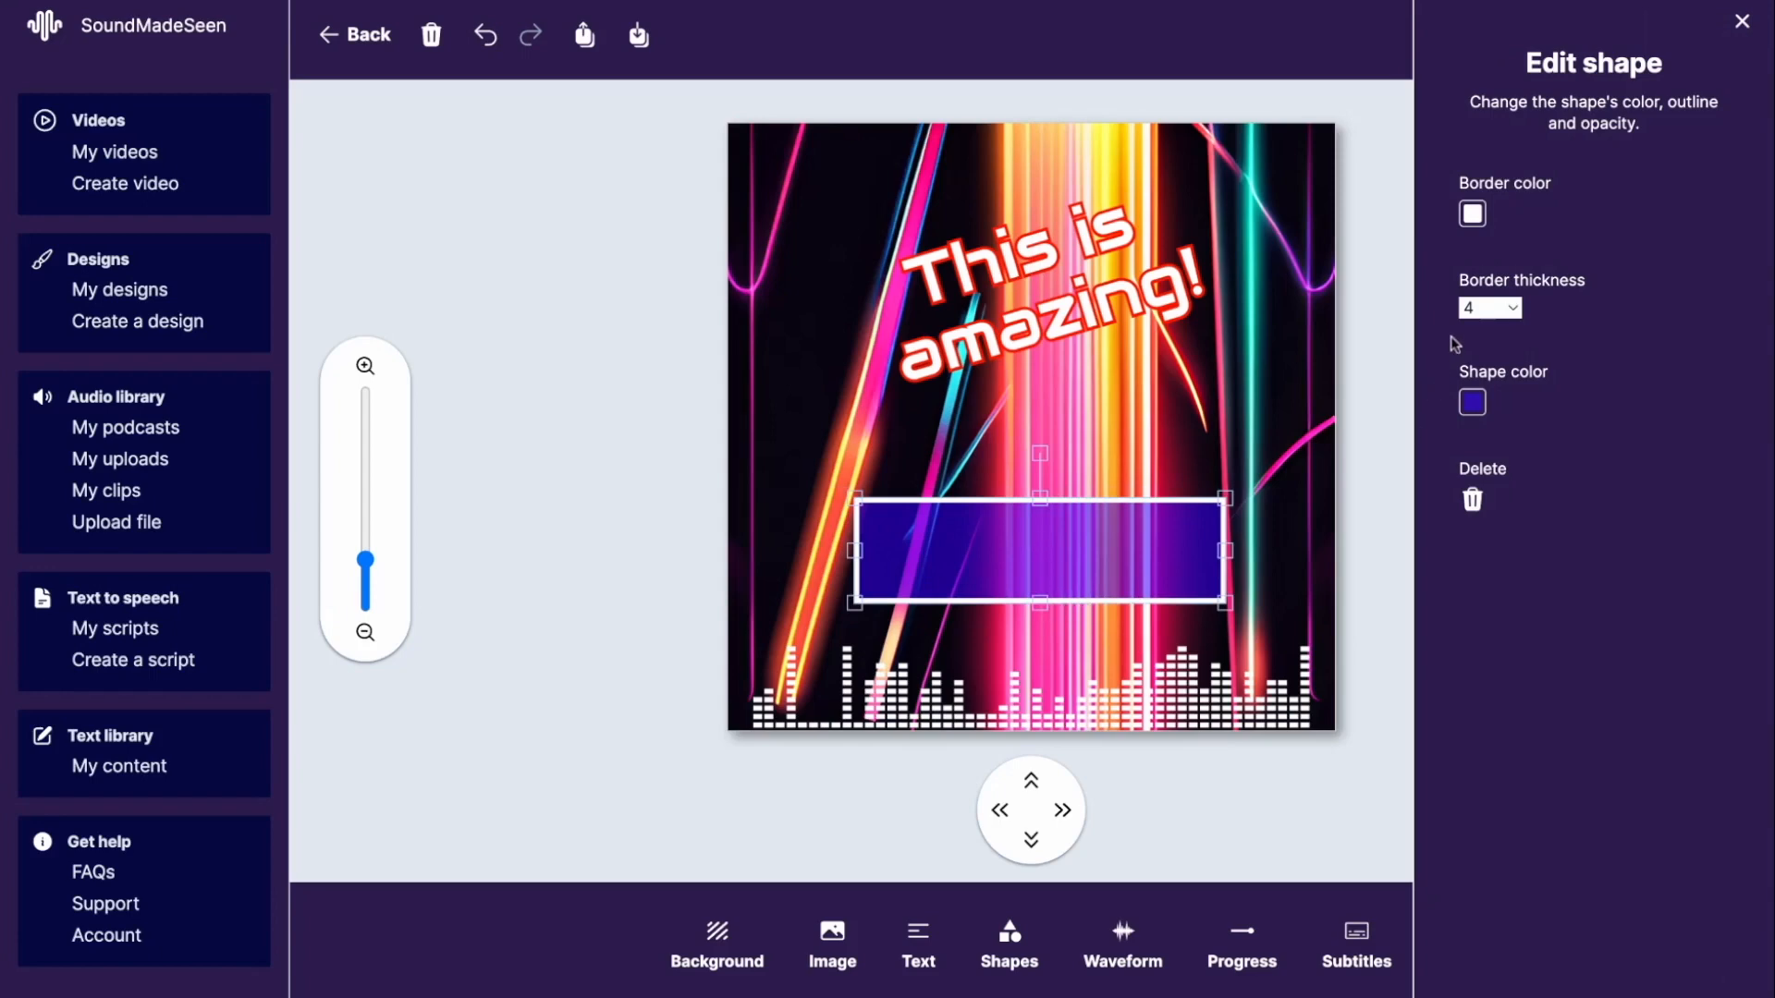
# Set the waveform's first colour to bright green and its second colour to light blue
pyautogui.click(1160, 690)
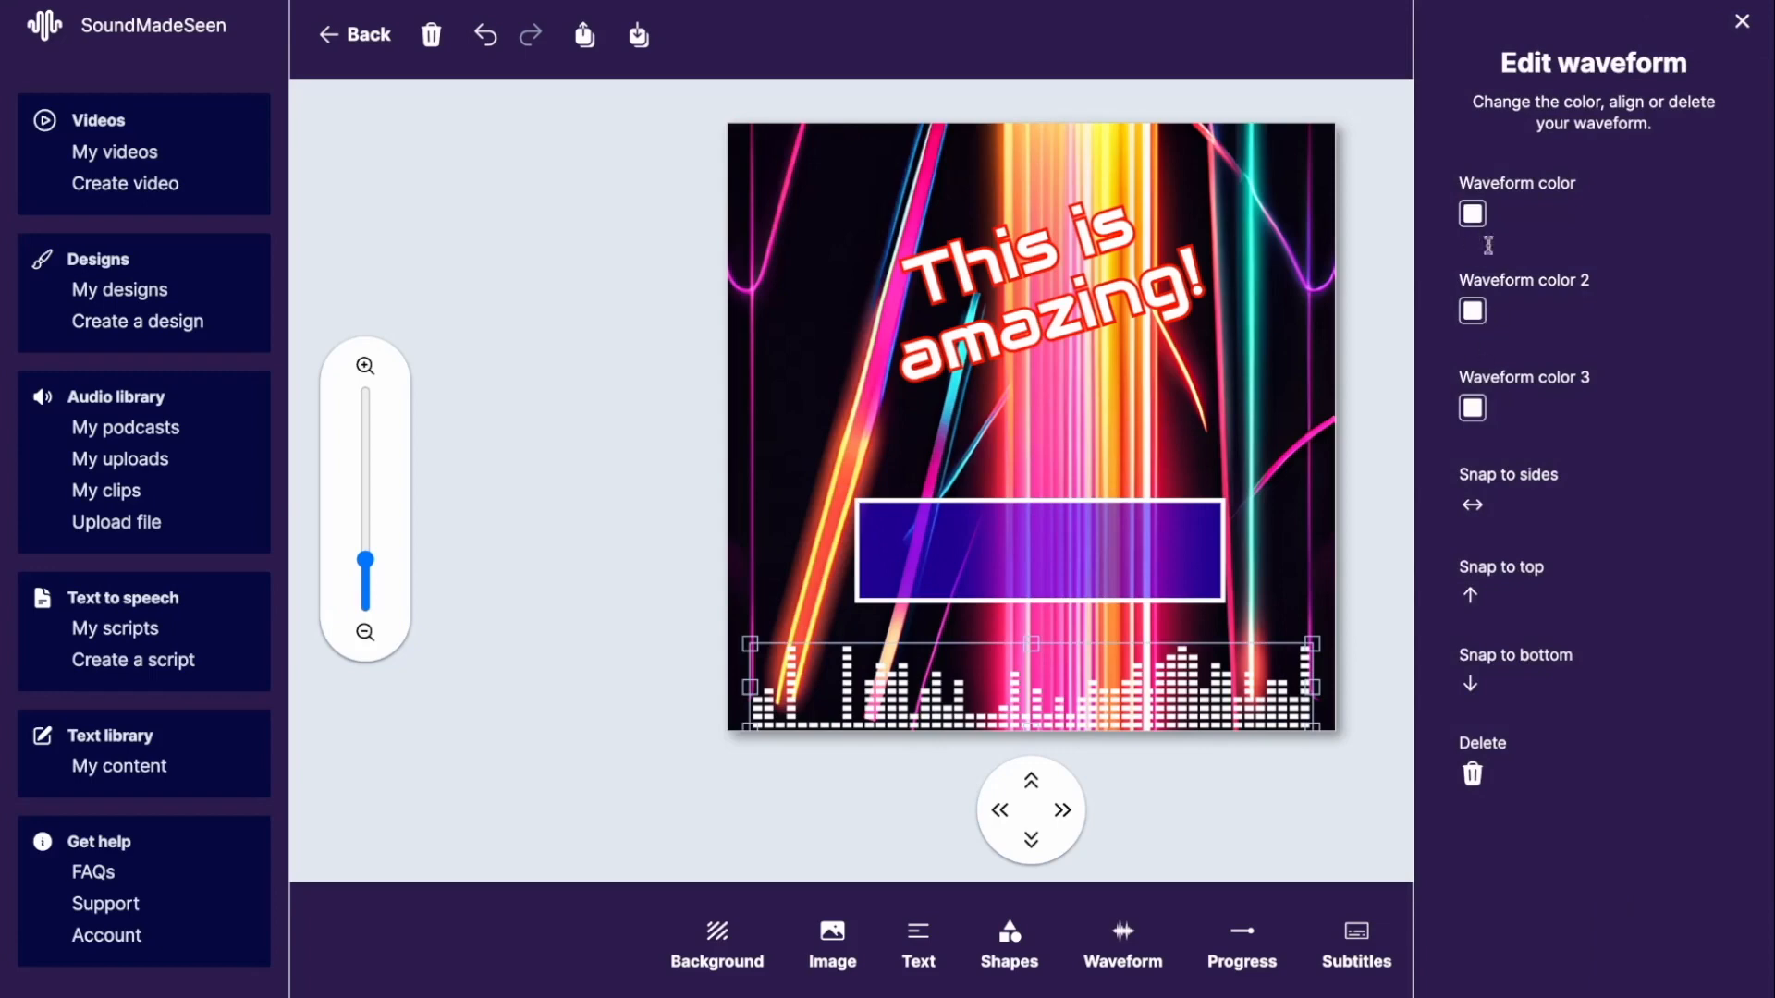
pyautogui.click(1473, 216)
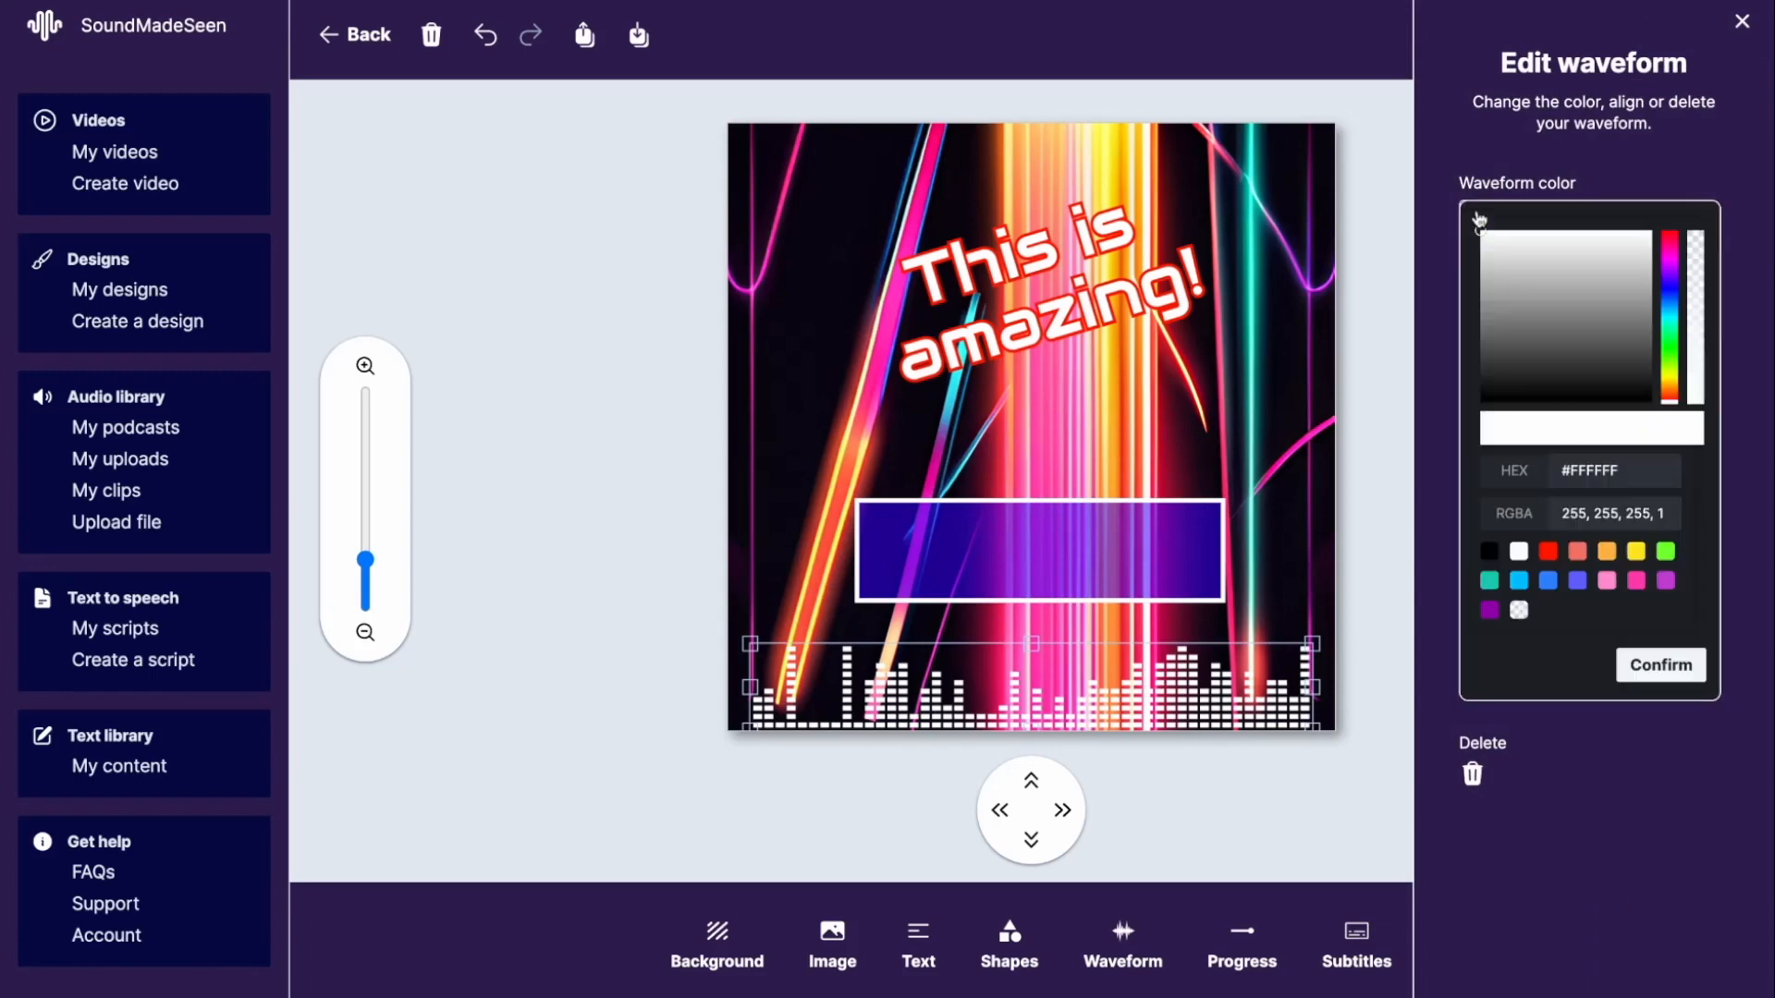
pyautogui.click(1665, 552)
pyautogui.click(1654, 666)
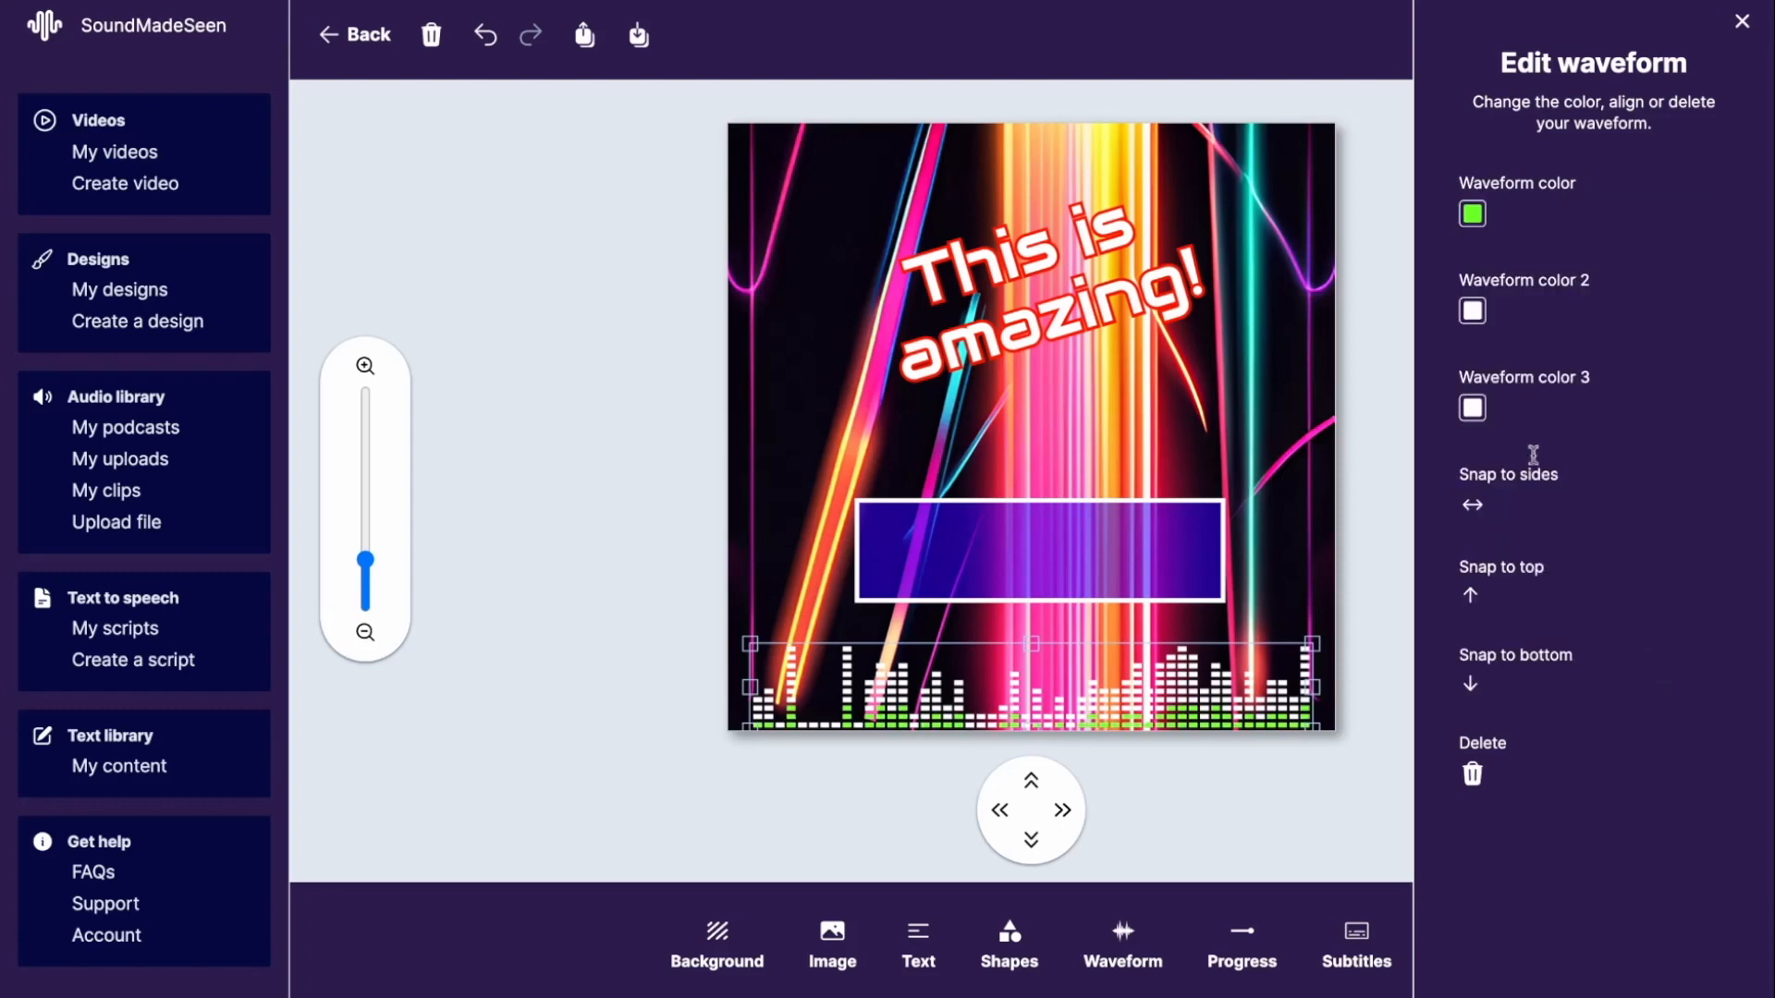
pyautogui.click(1473, 312)
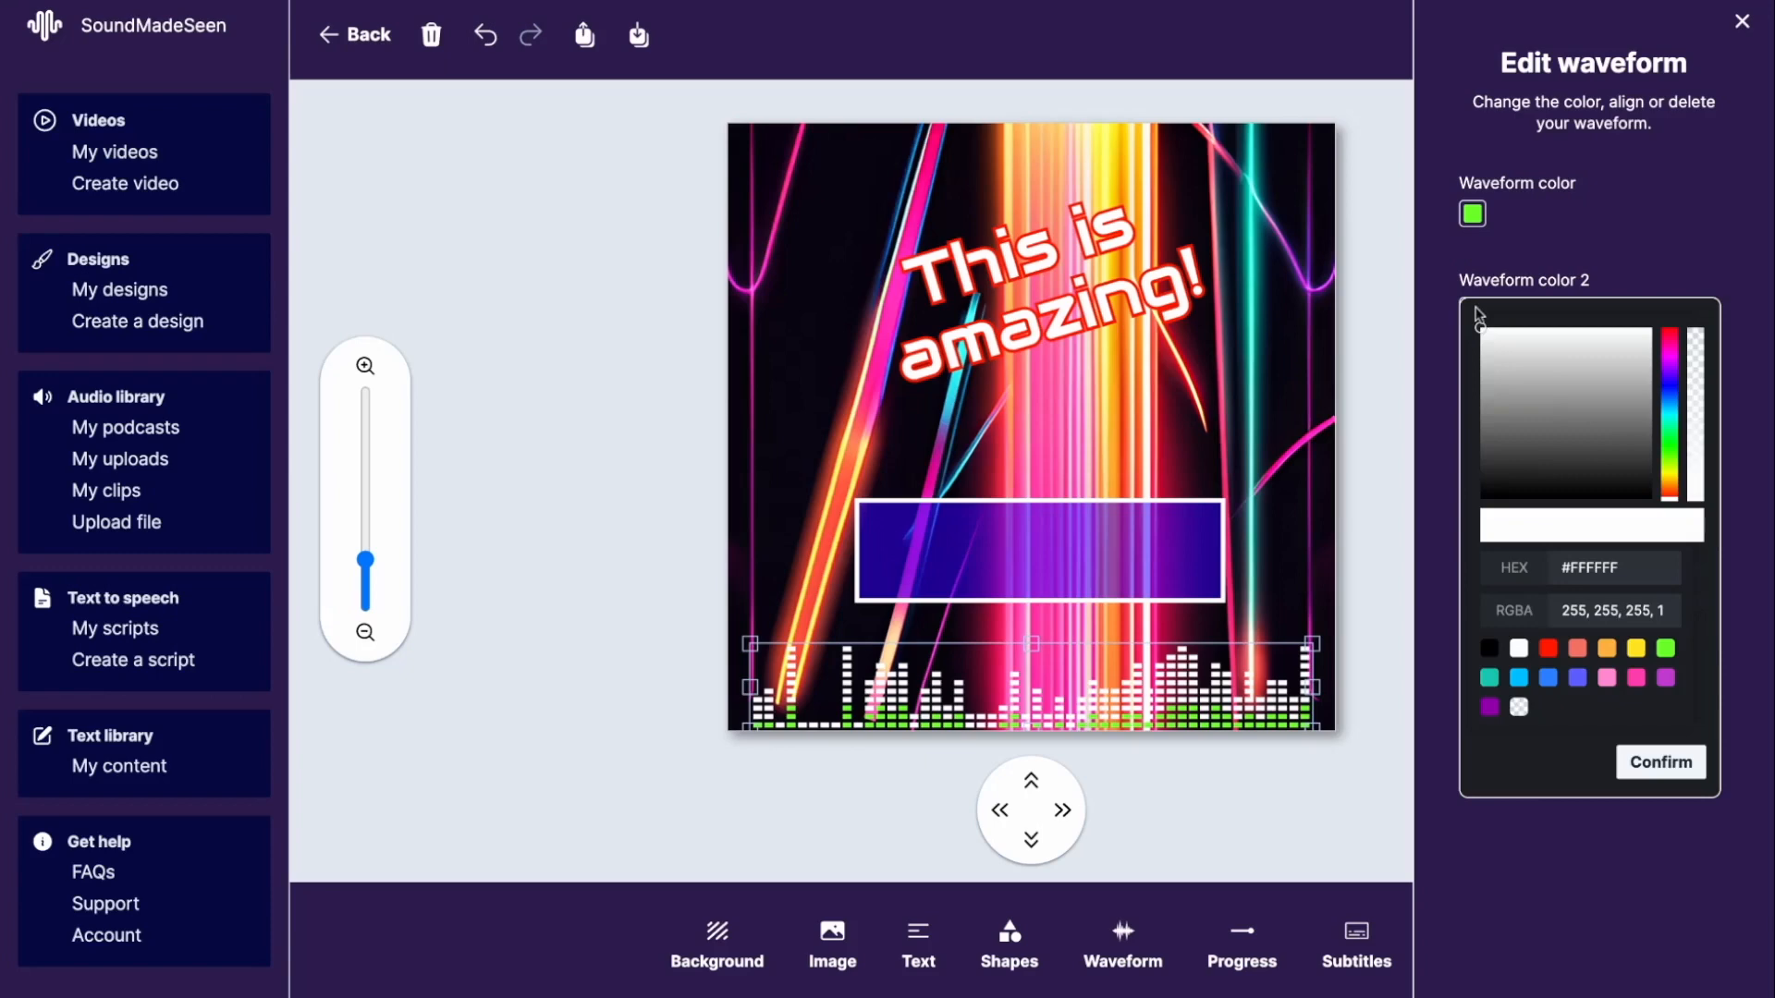
pyautogui.click(1669, 394)
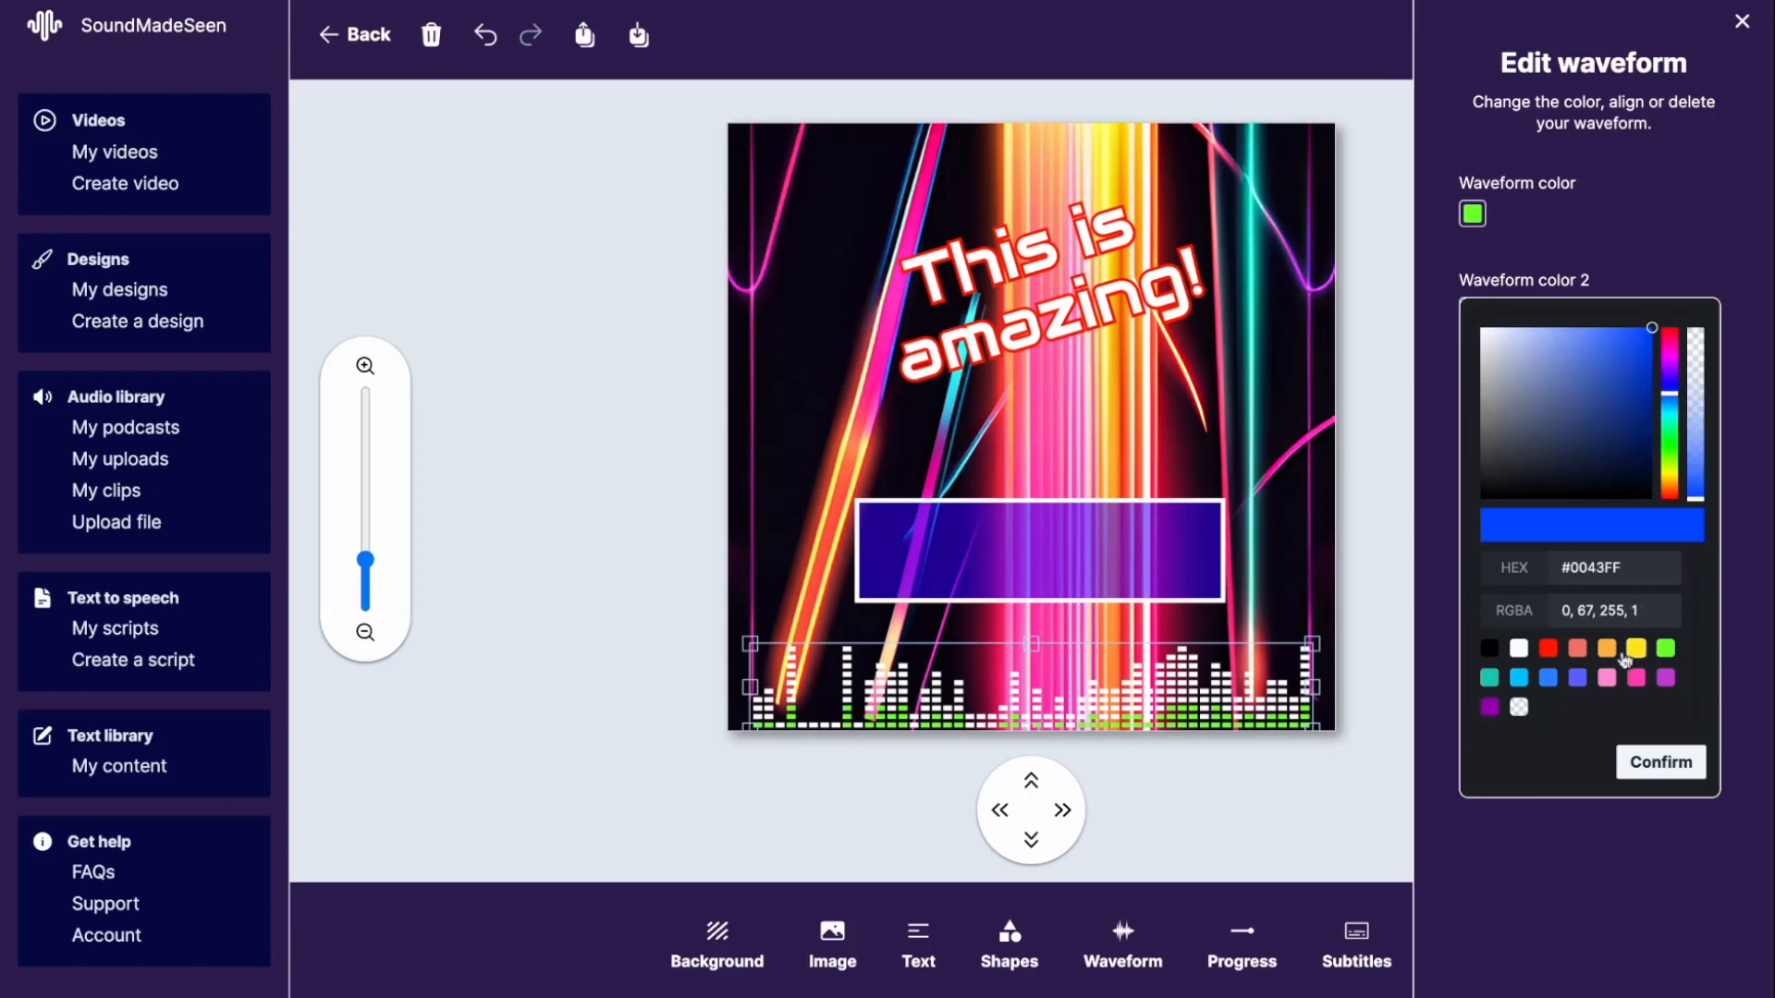
pyautogui.click(1519, 679)
pyautogui.click(1650, 766)
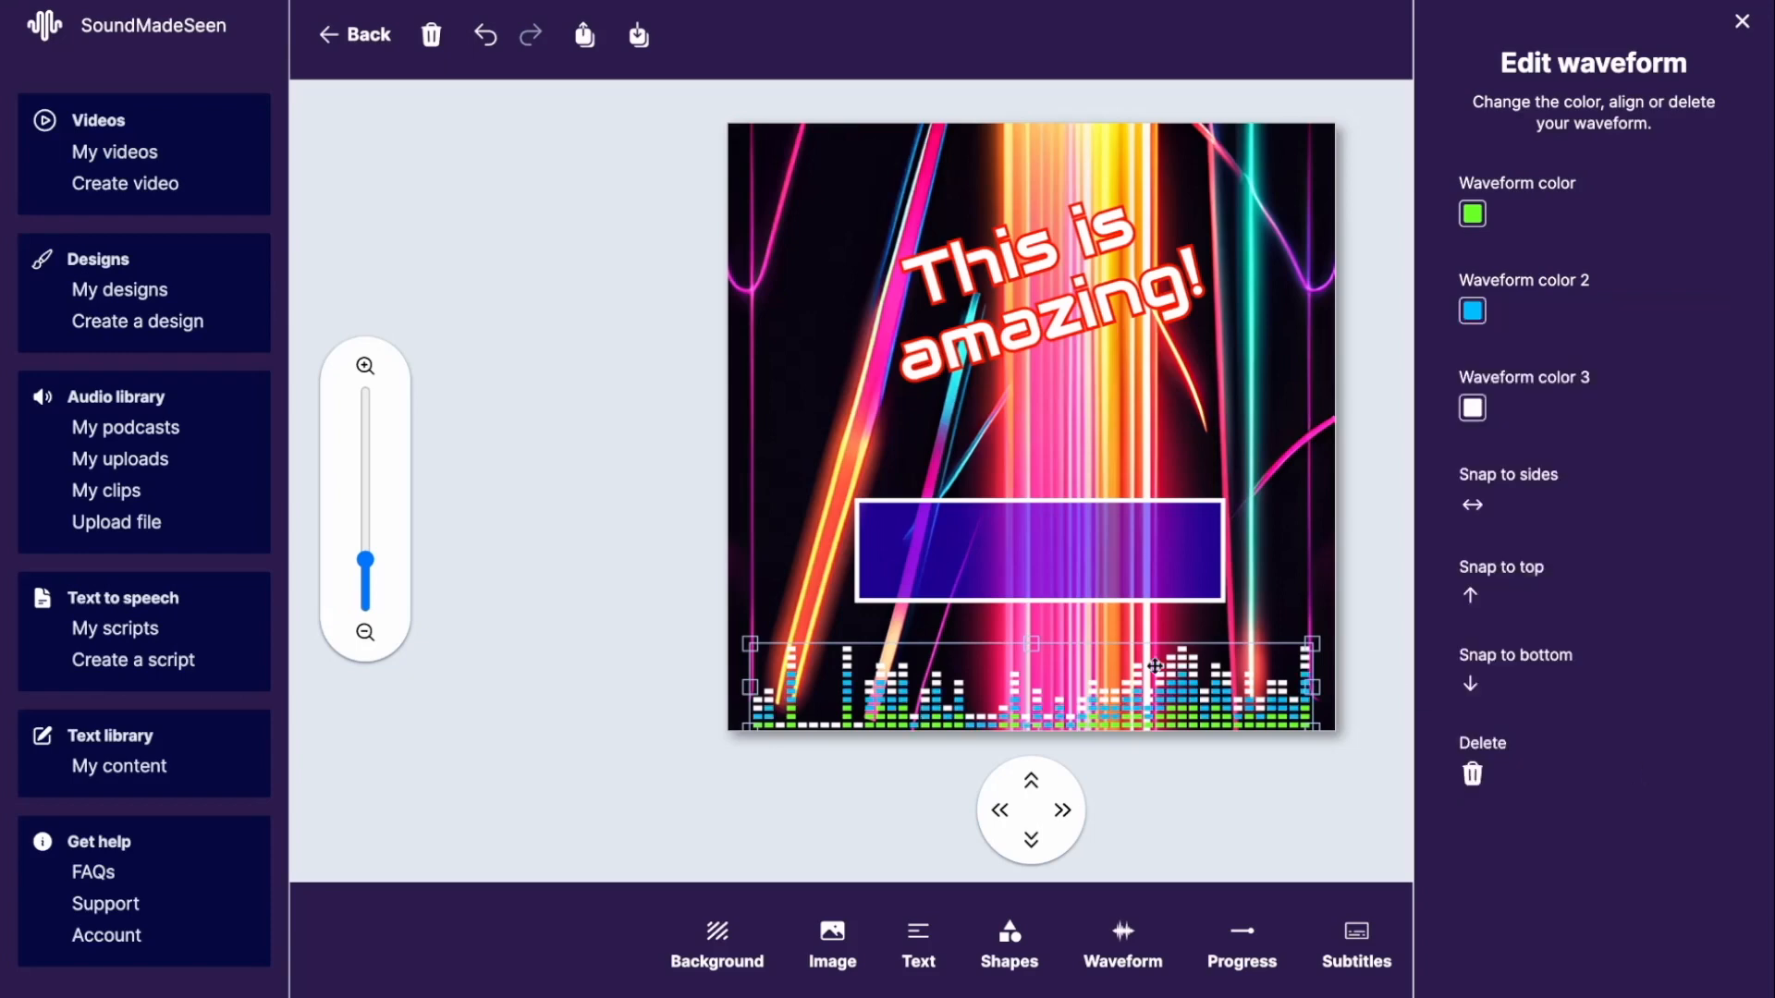
pyautogui.click(1321, 397)
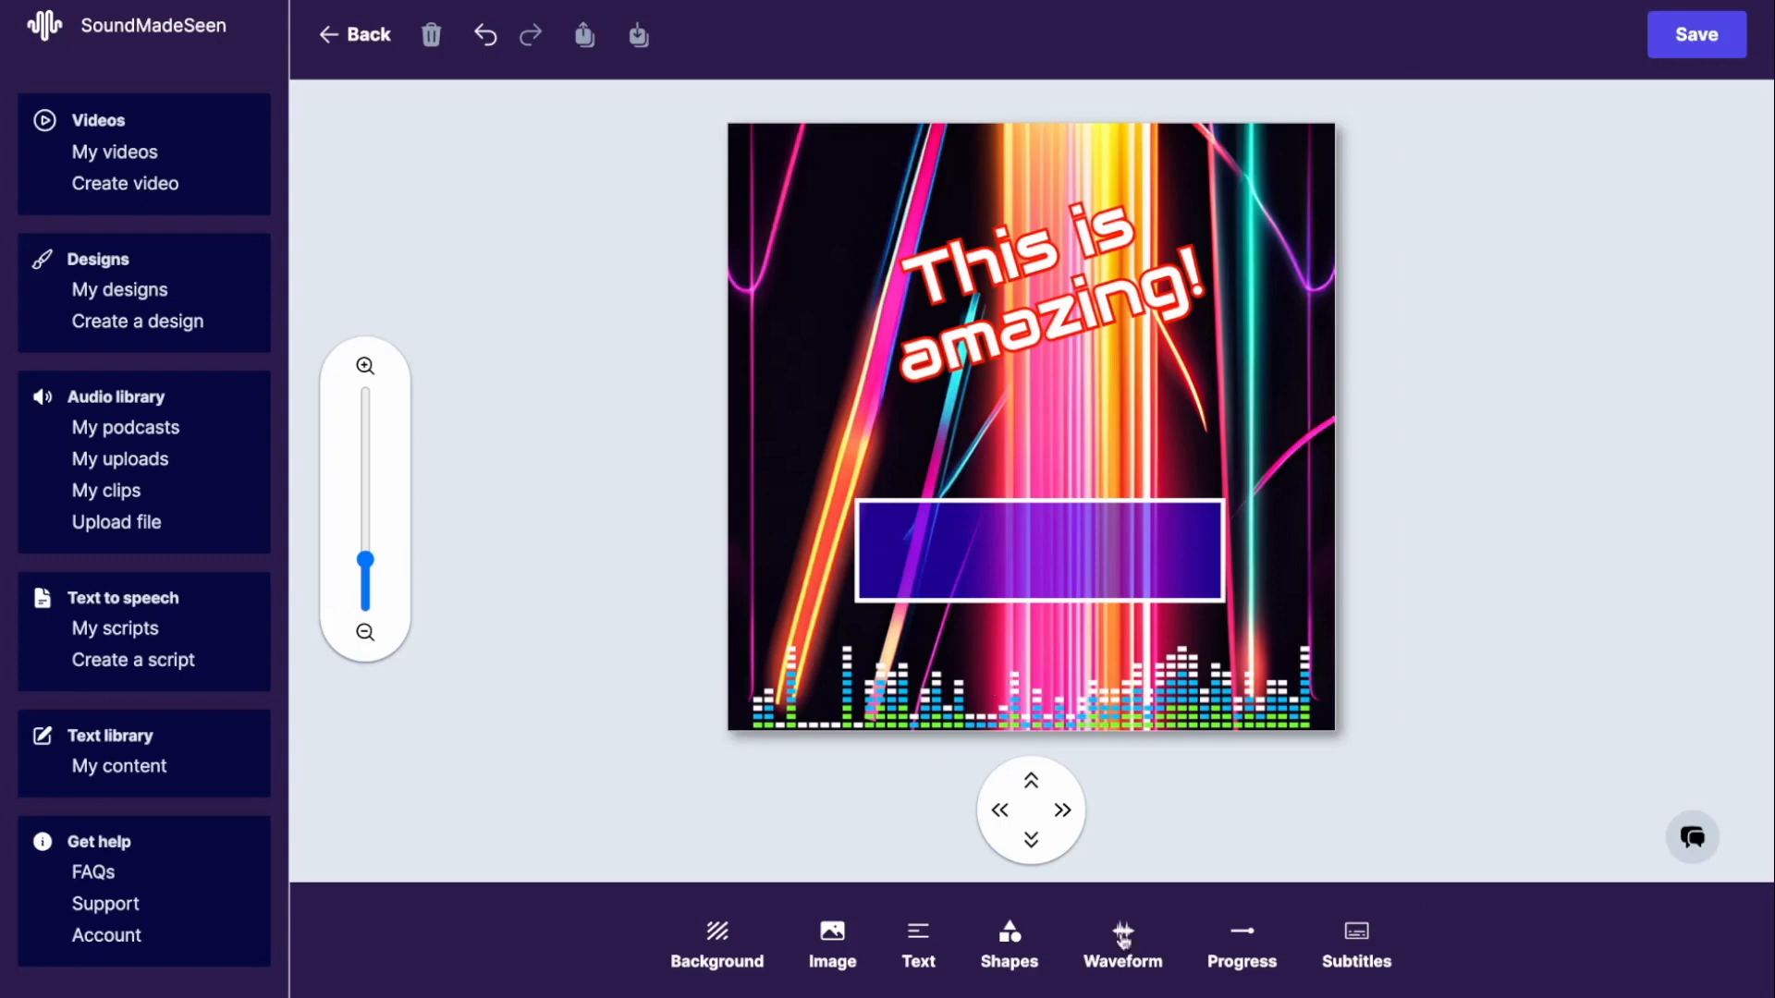
# Add a Simple progress bar and snap it to the design's top edge and both sides
pyautogui.click(1242, 950)
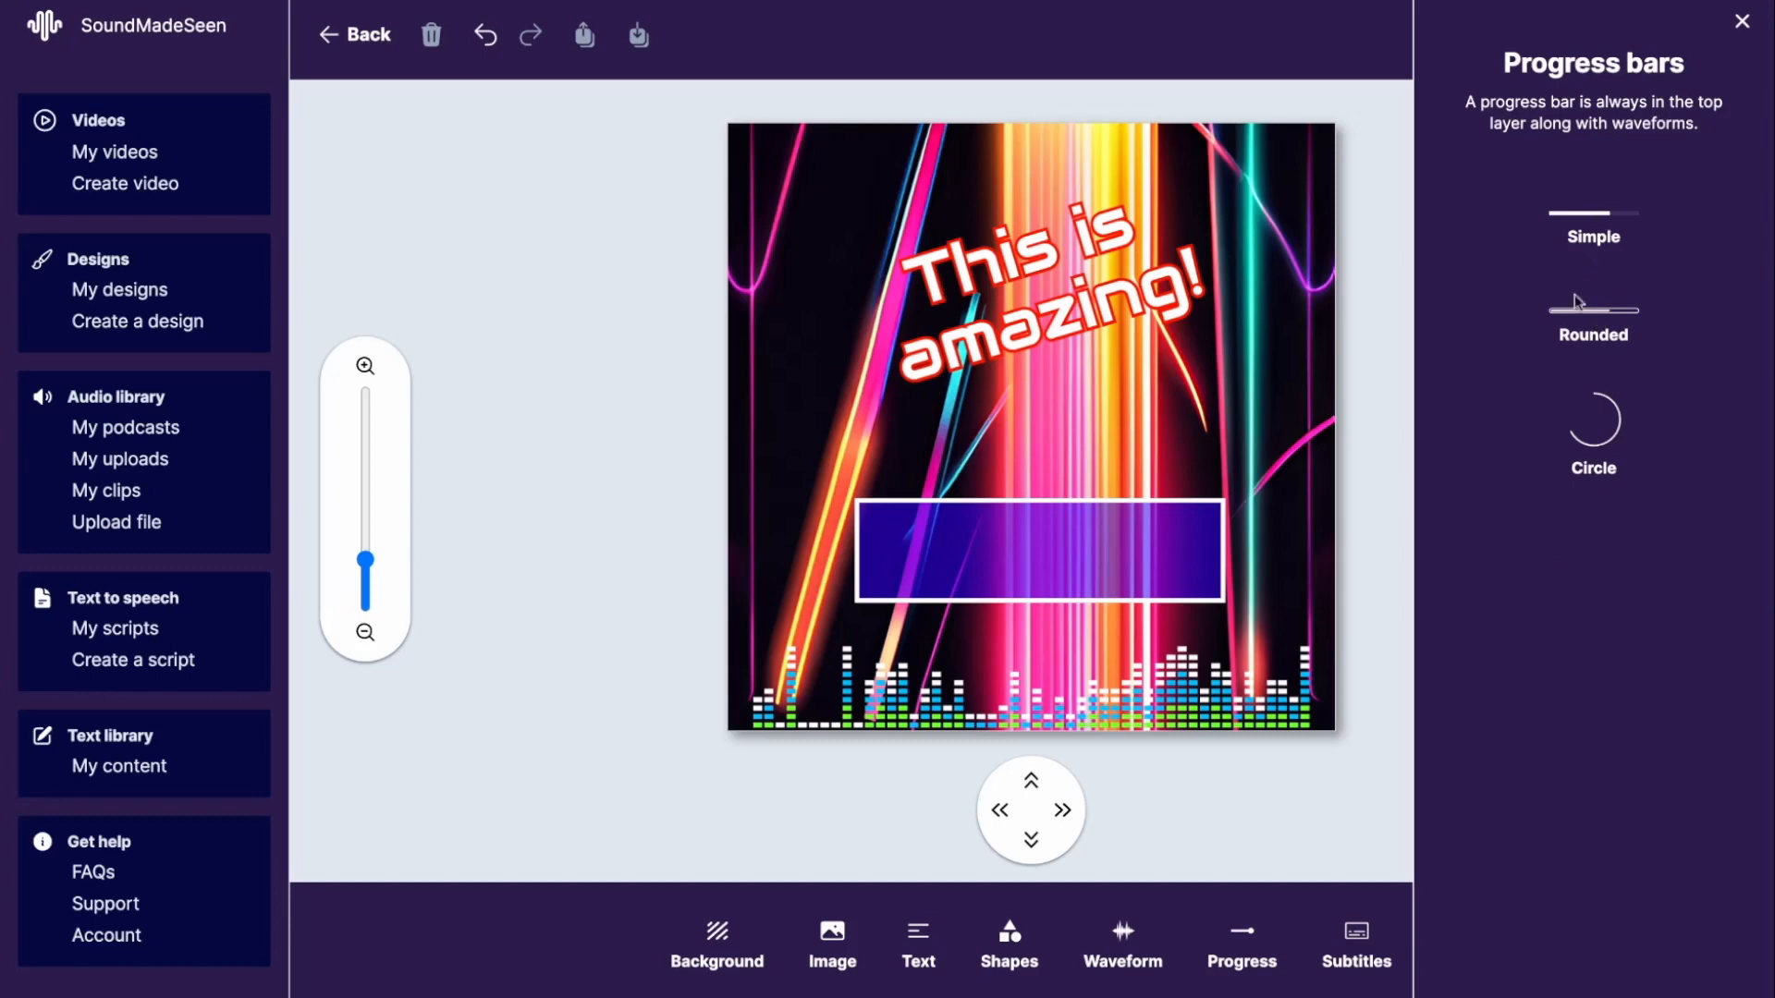
pyautogui.click(1596, 233)
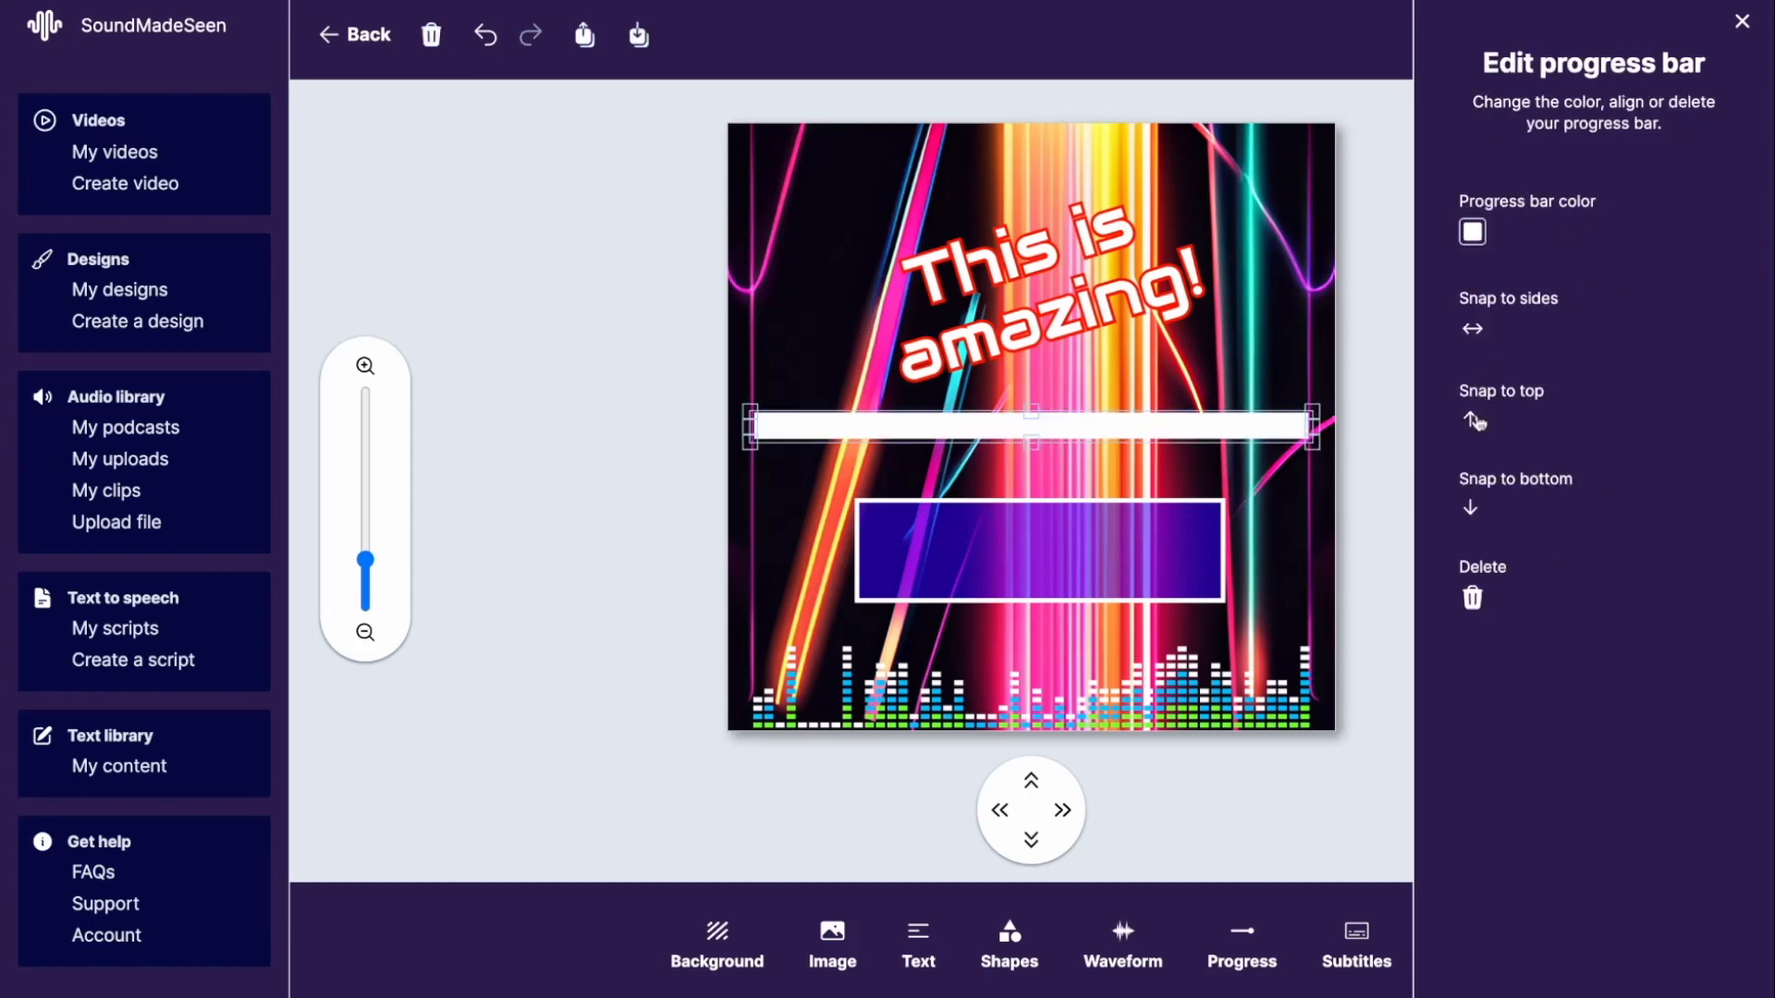
pyautogui.click(1473, 419)
pyautogui.click(1473, 335)
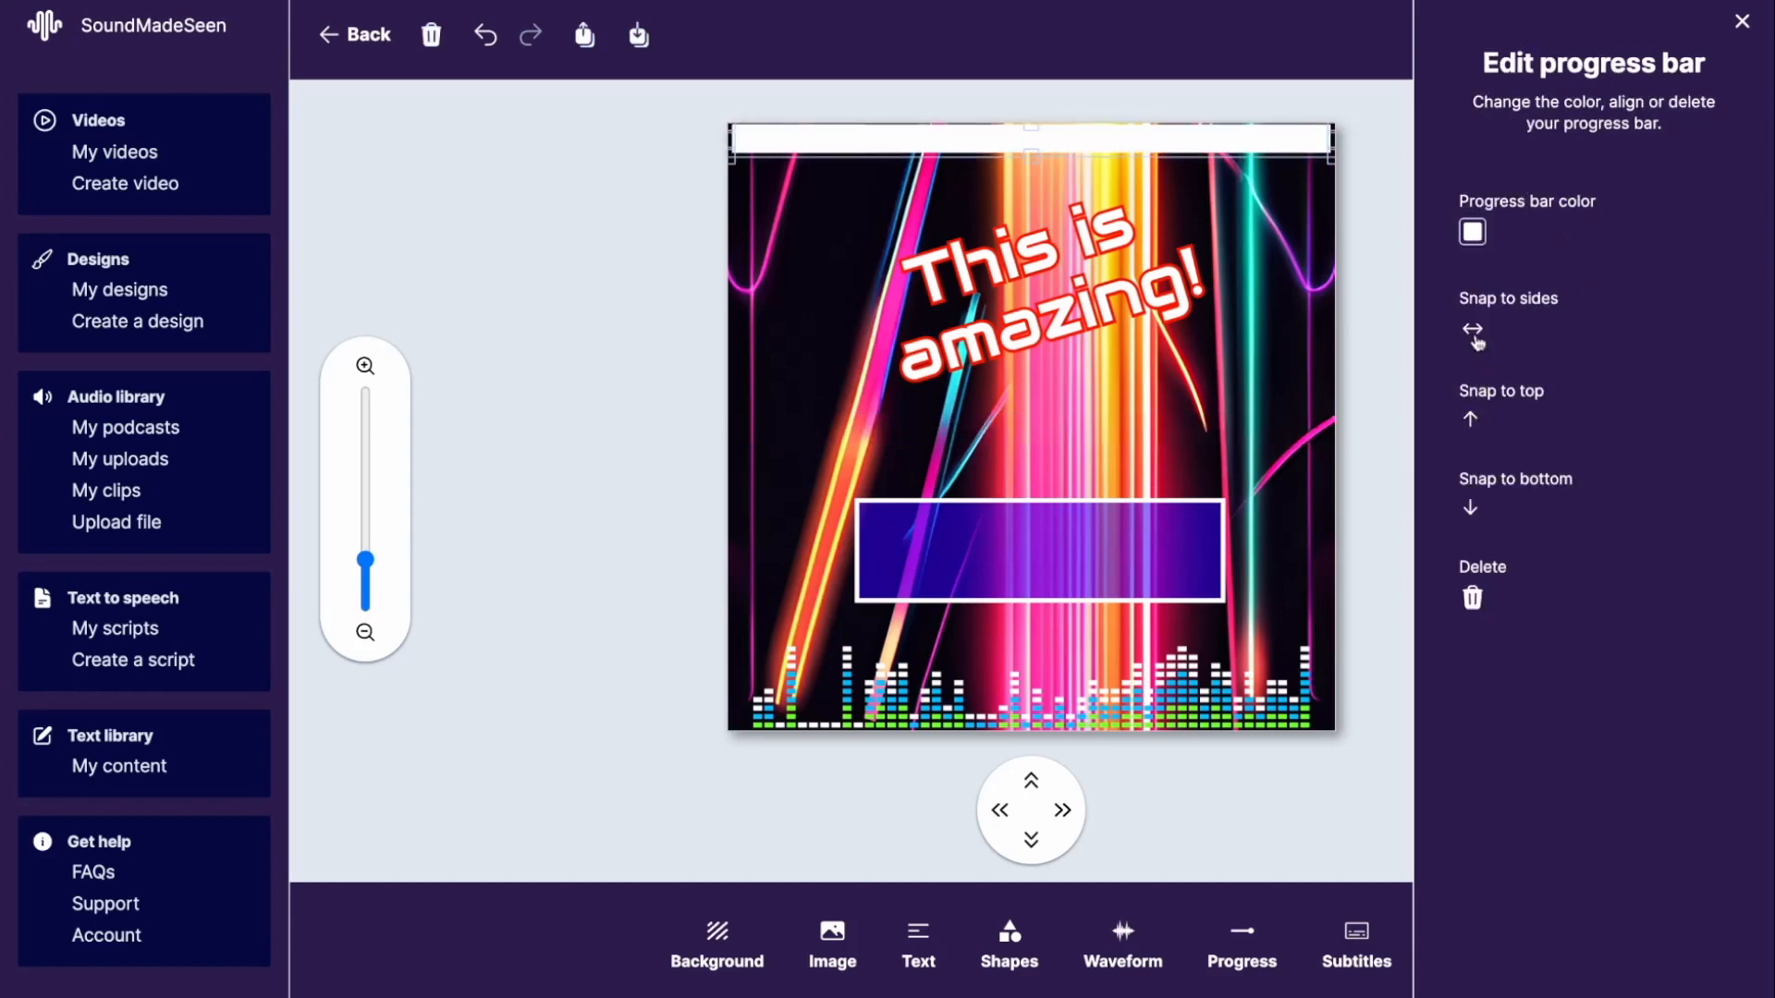
# Colour the progress bar bright green and reduce its height to about half
pyautogui.click(1473, 234)
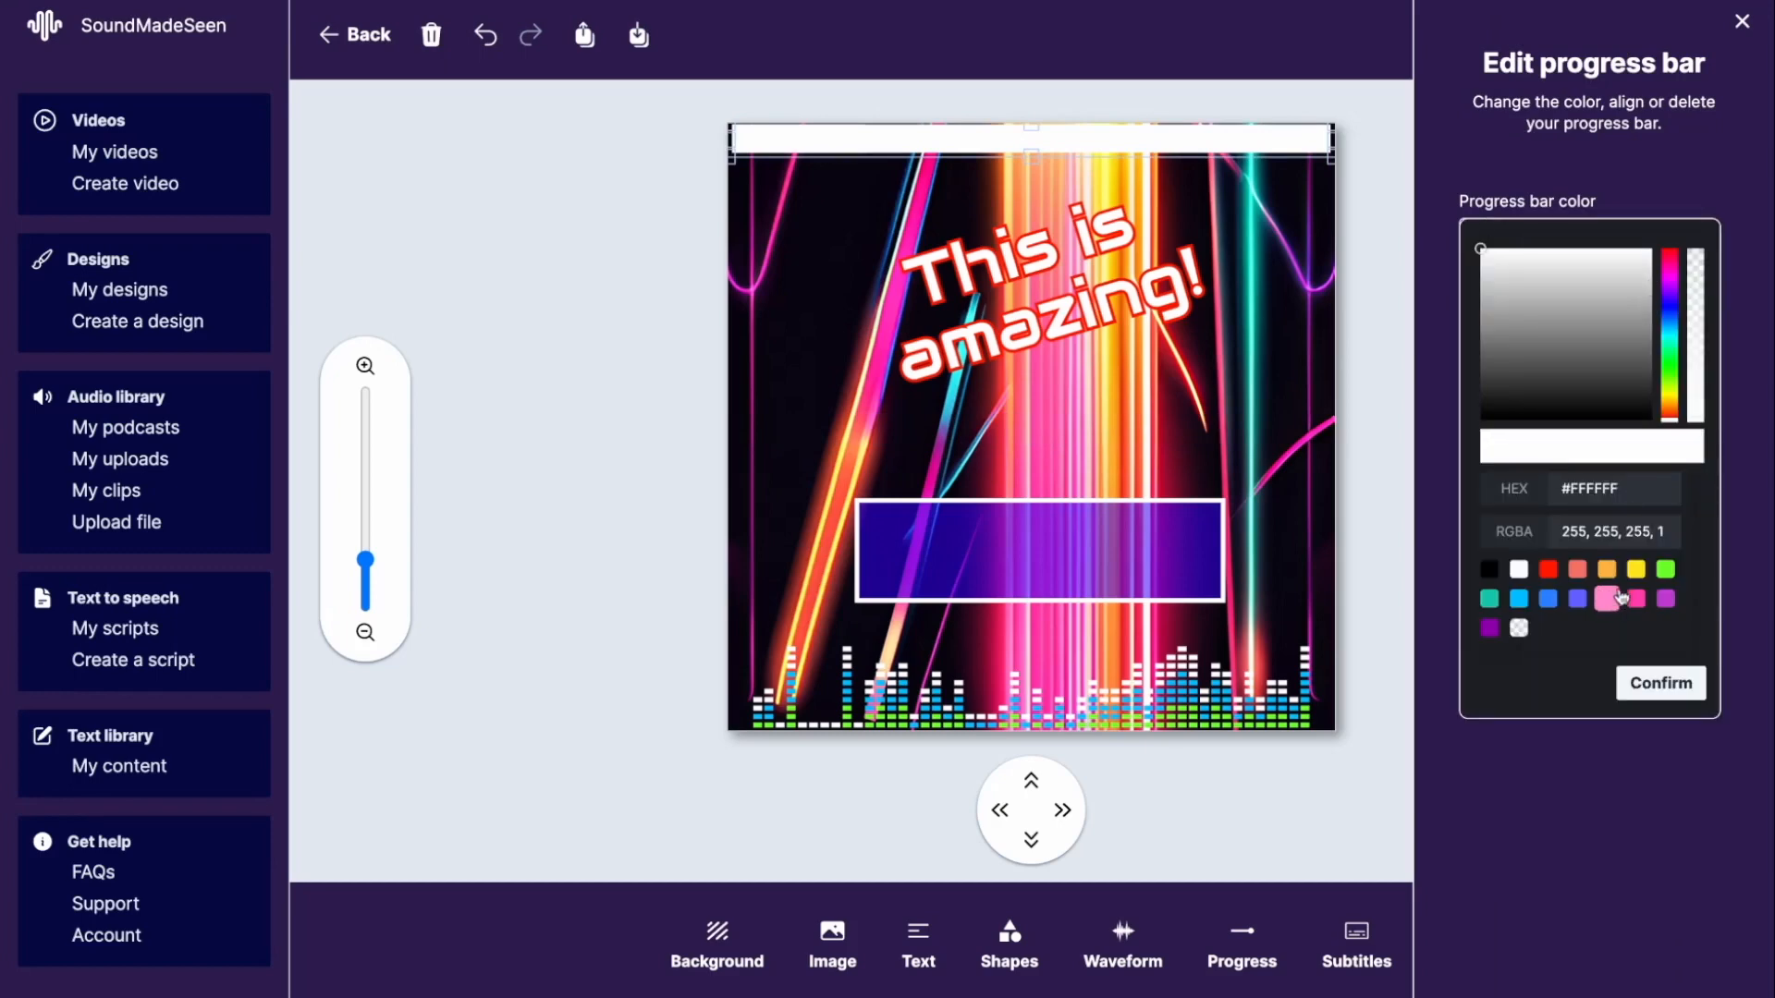
pyautogui.click(1636, 569)
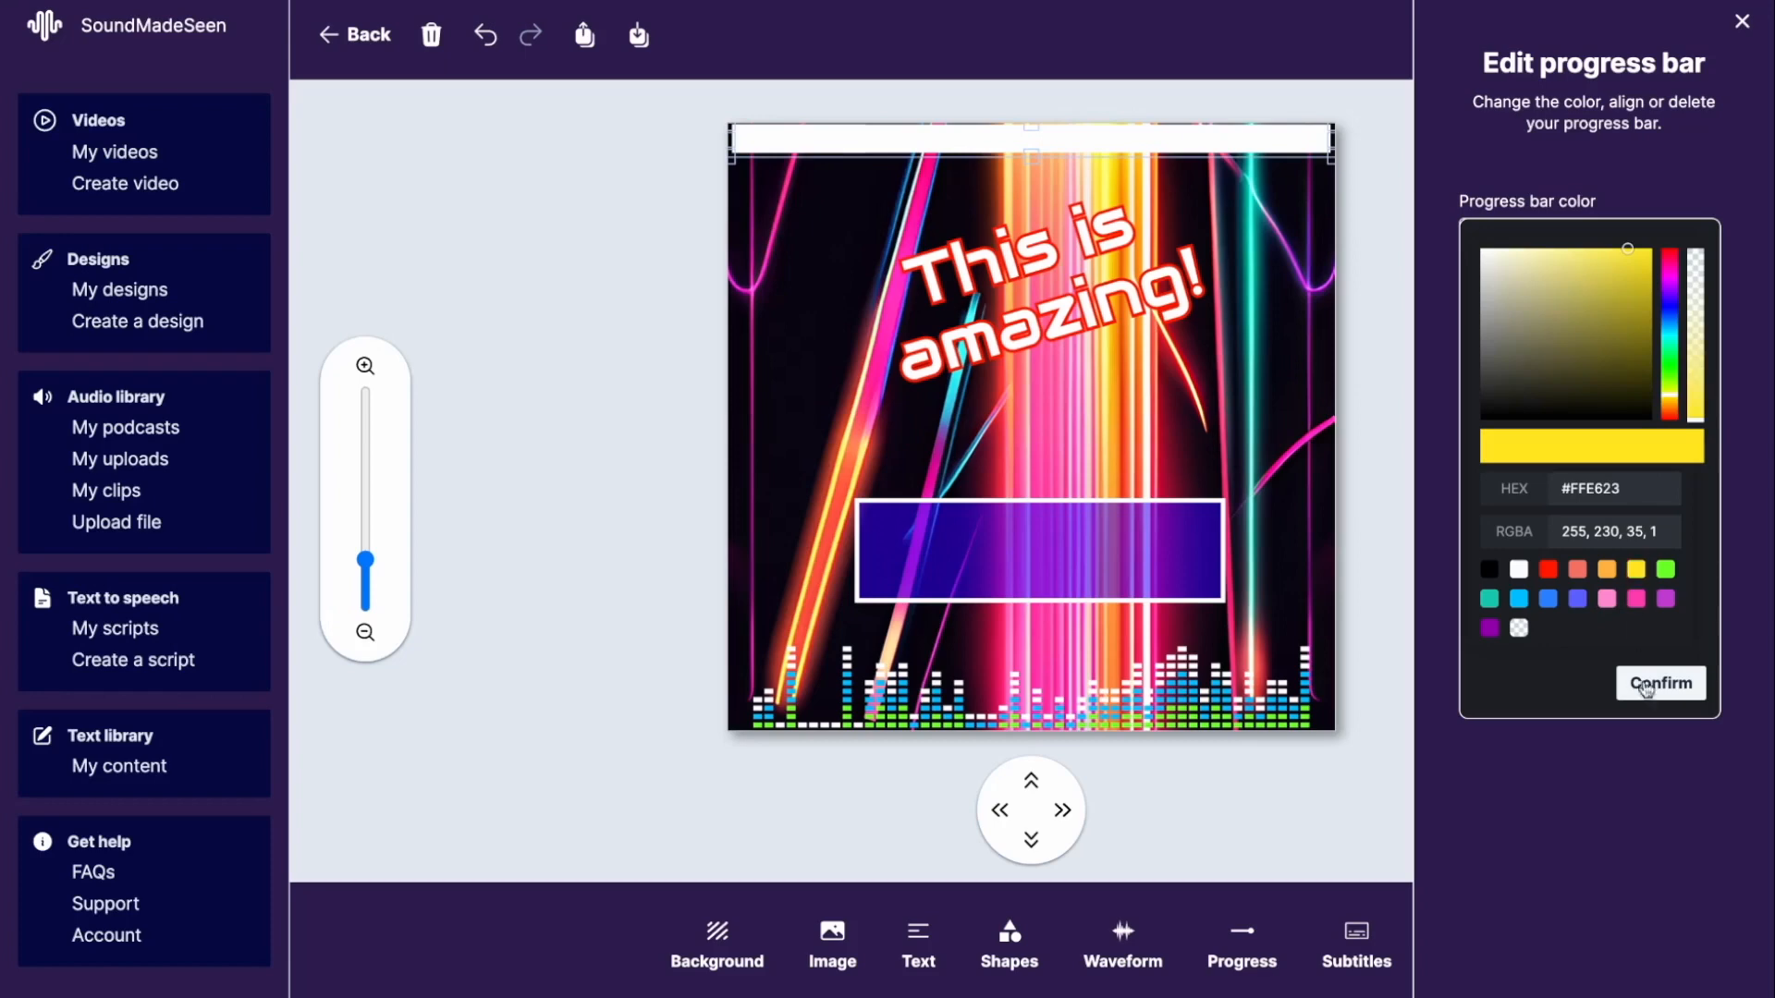
pyautogui.click(1666, 569)
pyautogui.click(1675, 684)
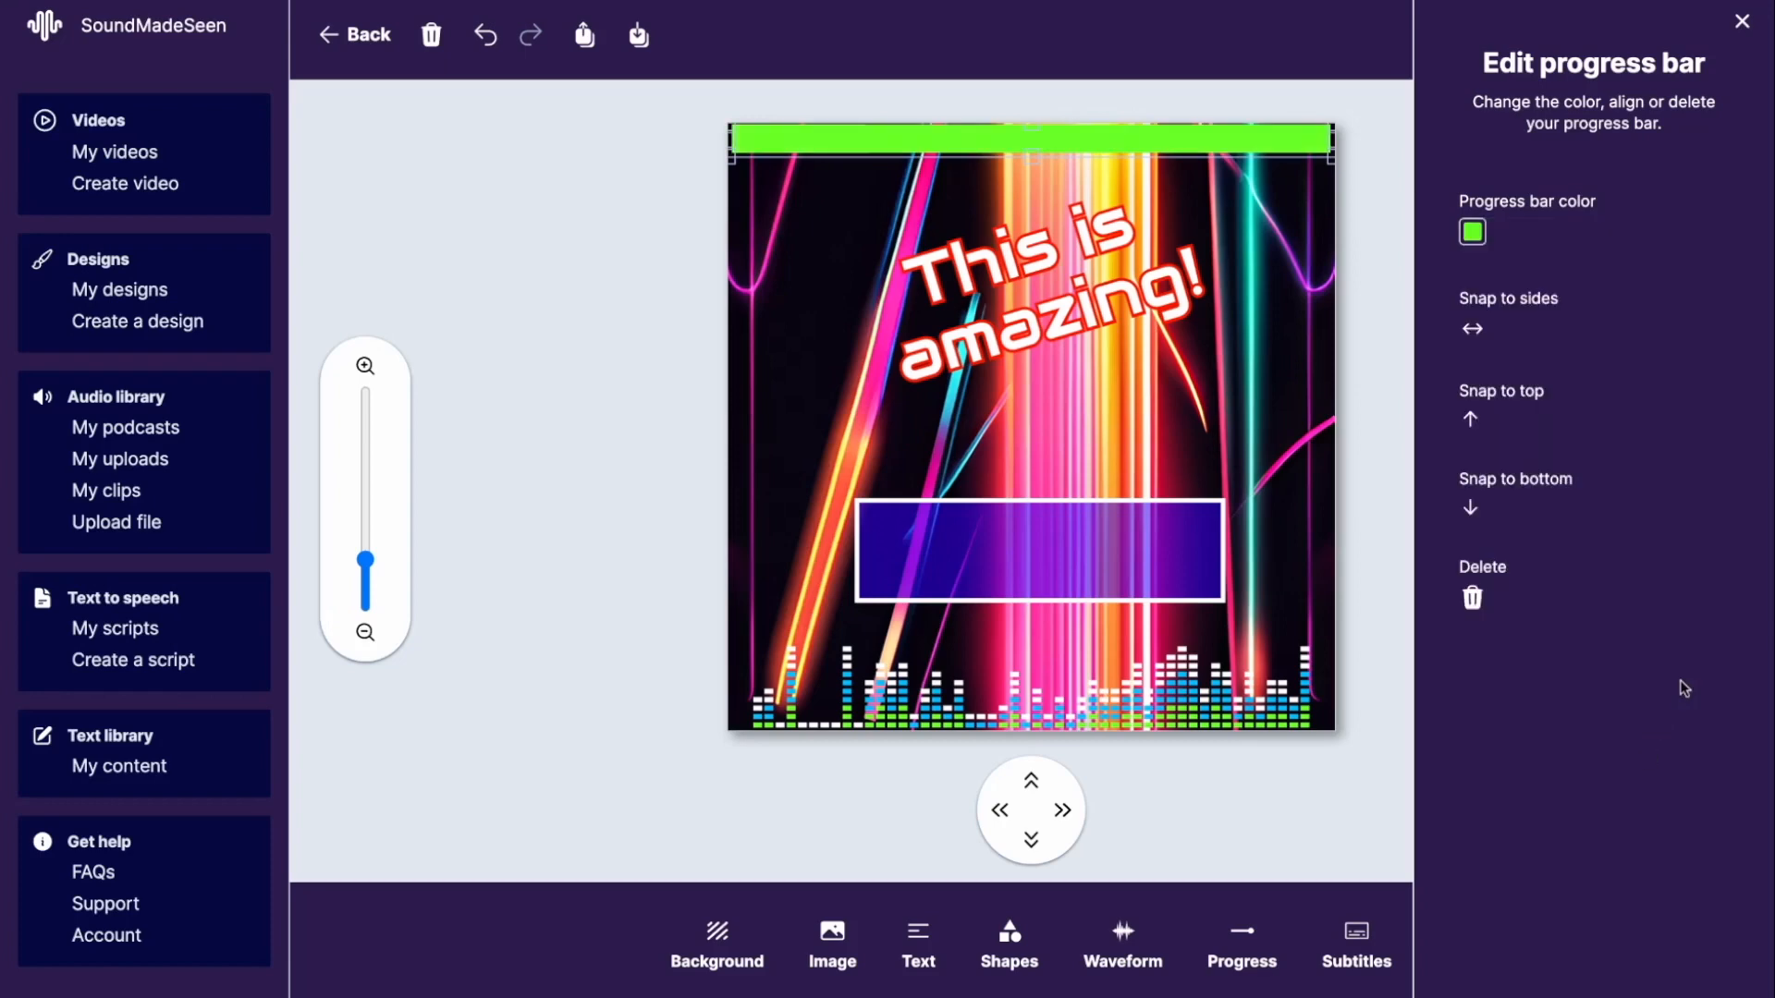
pyautogui.moveTo(1035, 154); pyautogui.dragTo(977, 131)
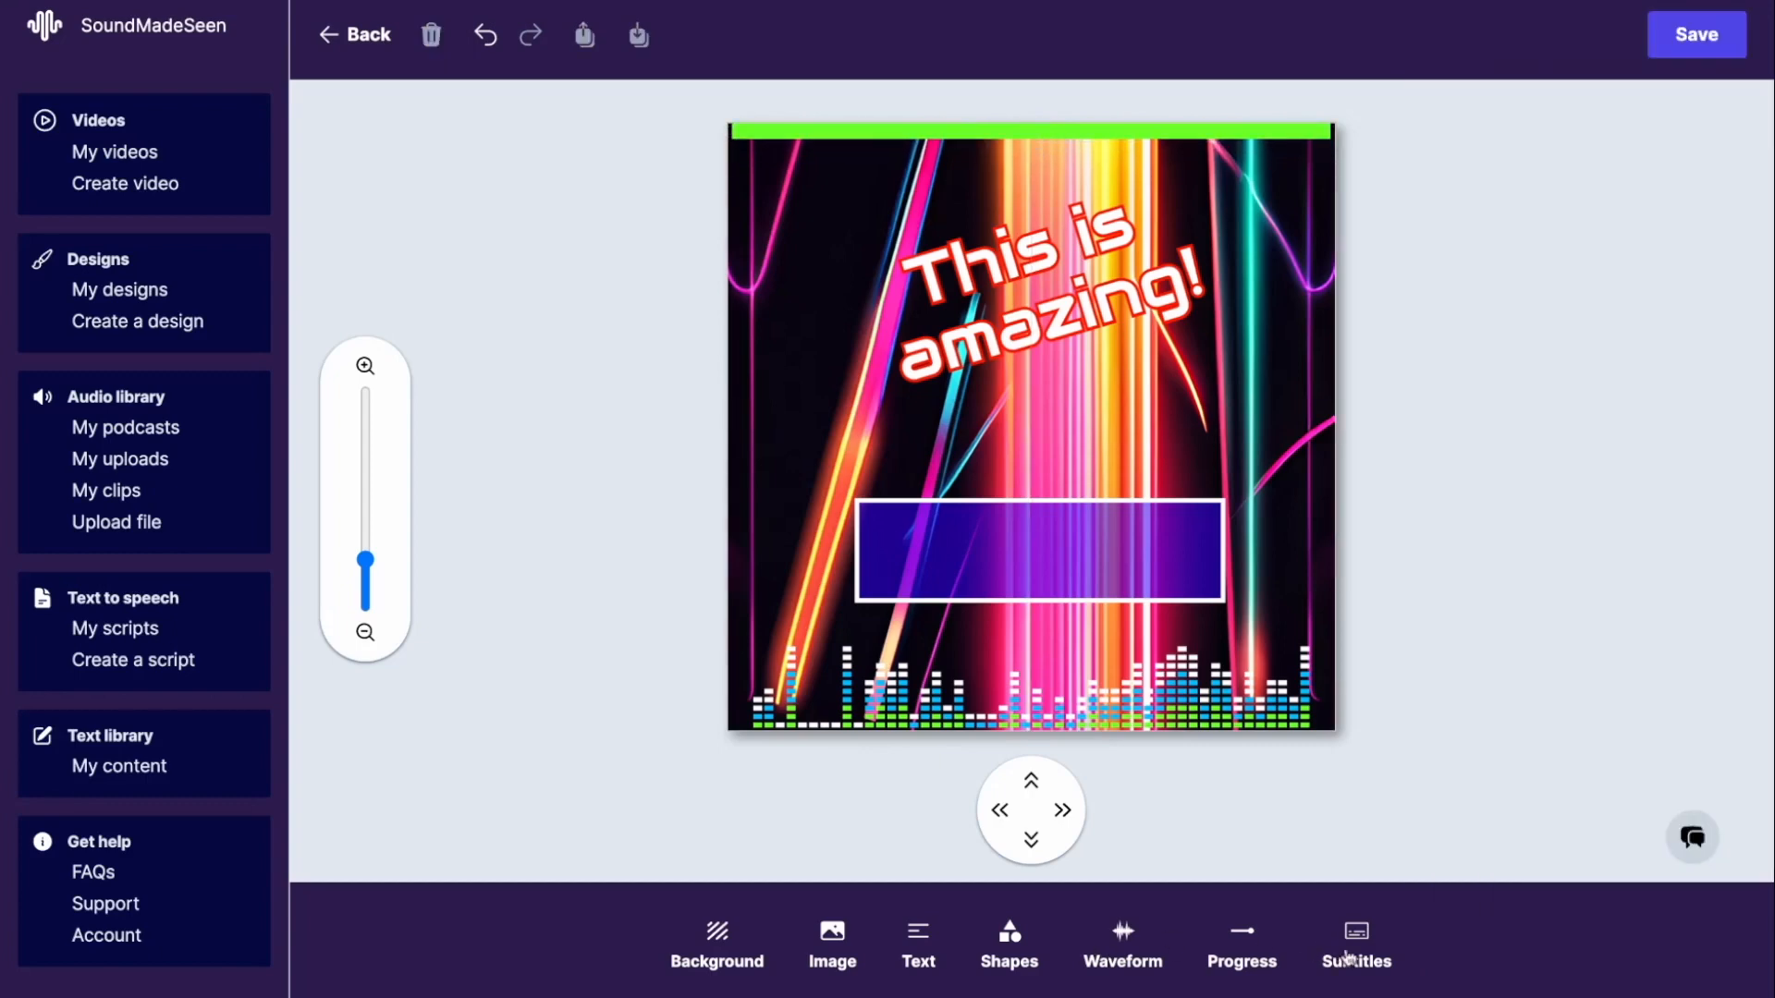
# Add subtitles over the blue rectangle, with phrasing set to Phrase and the fourth text size
pyautogui.click(1356, 949)
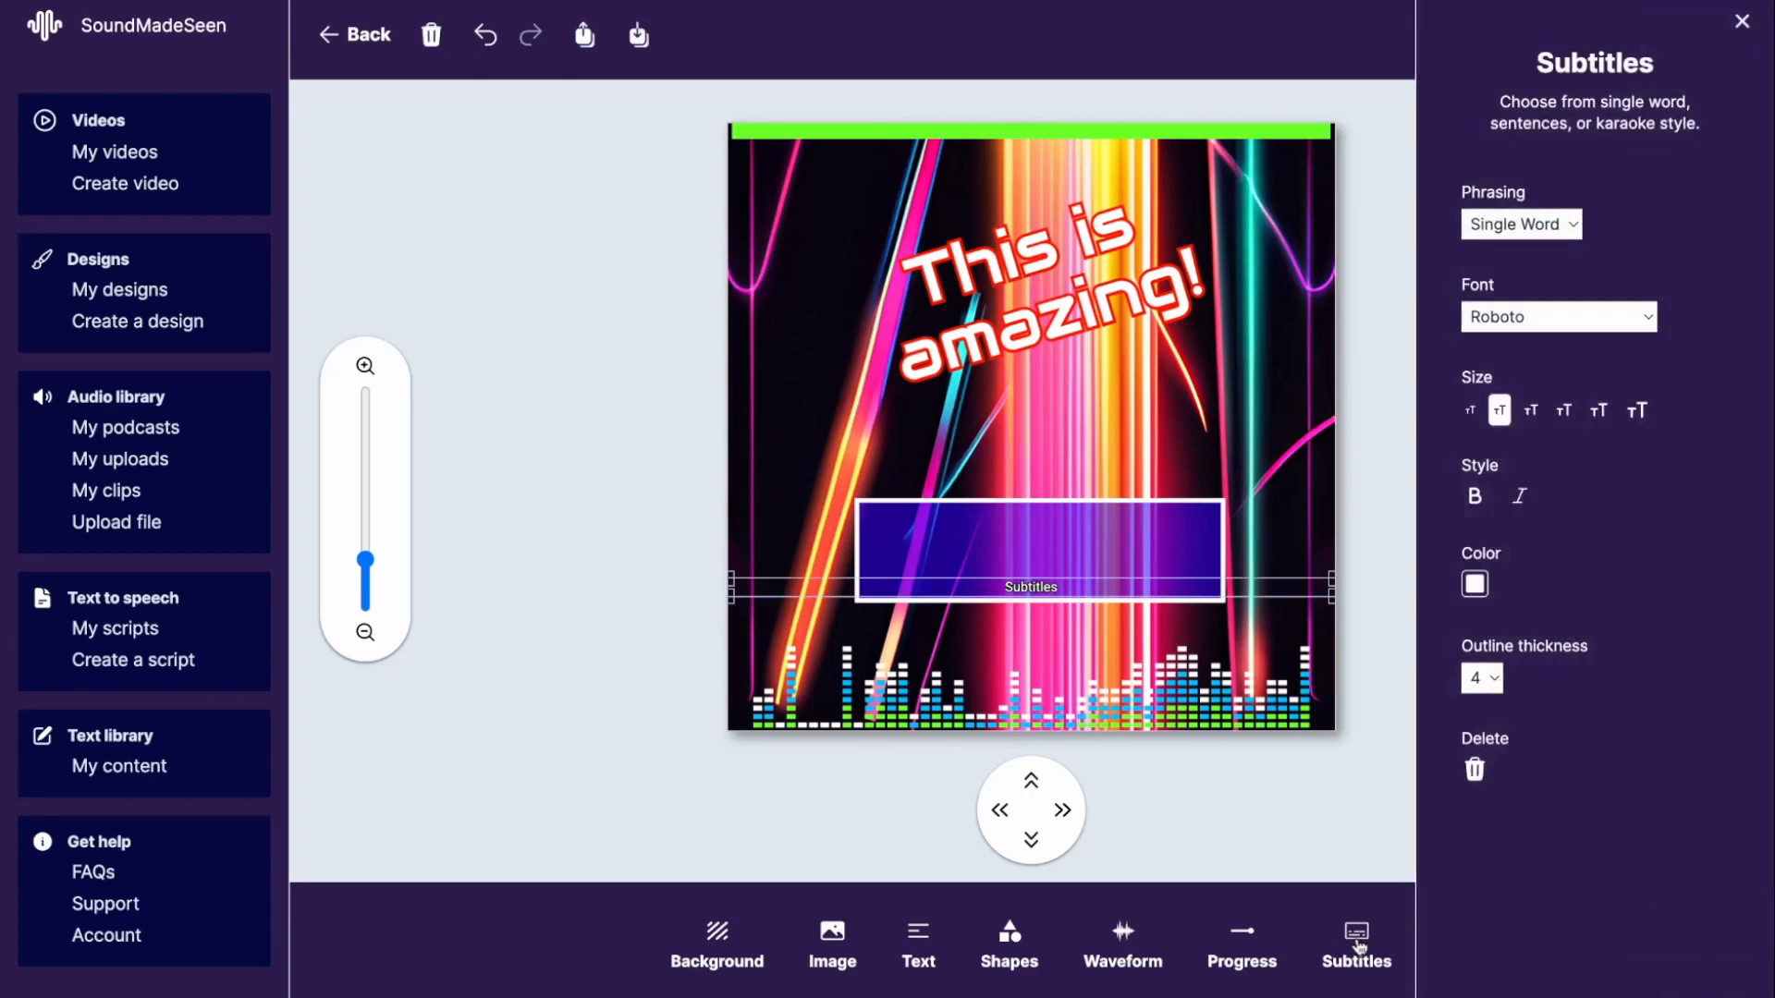
pyautogui.moveTo(1021, 587); pyautogui.dragTo(1024, 552)
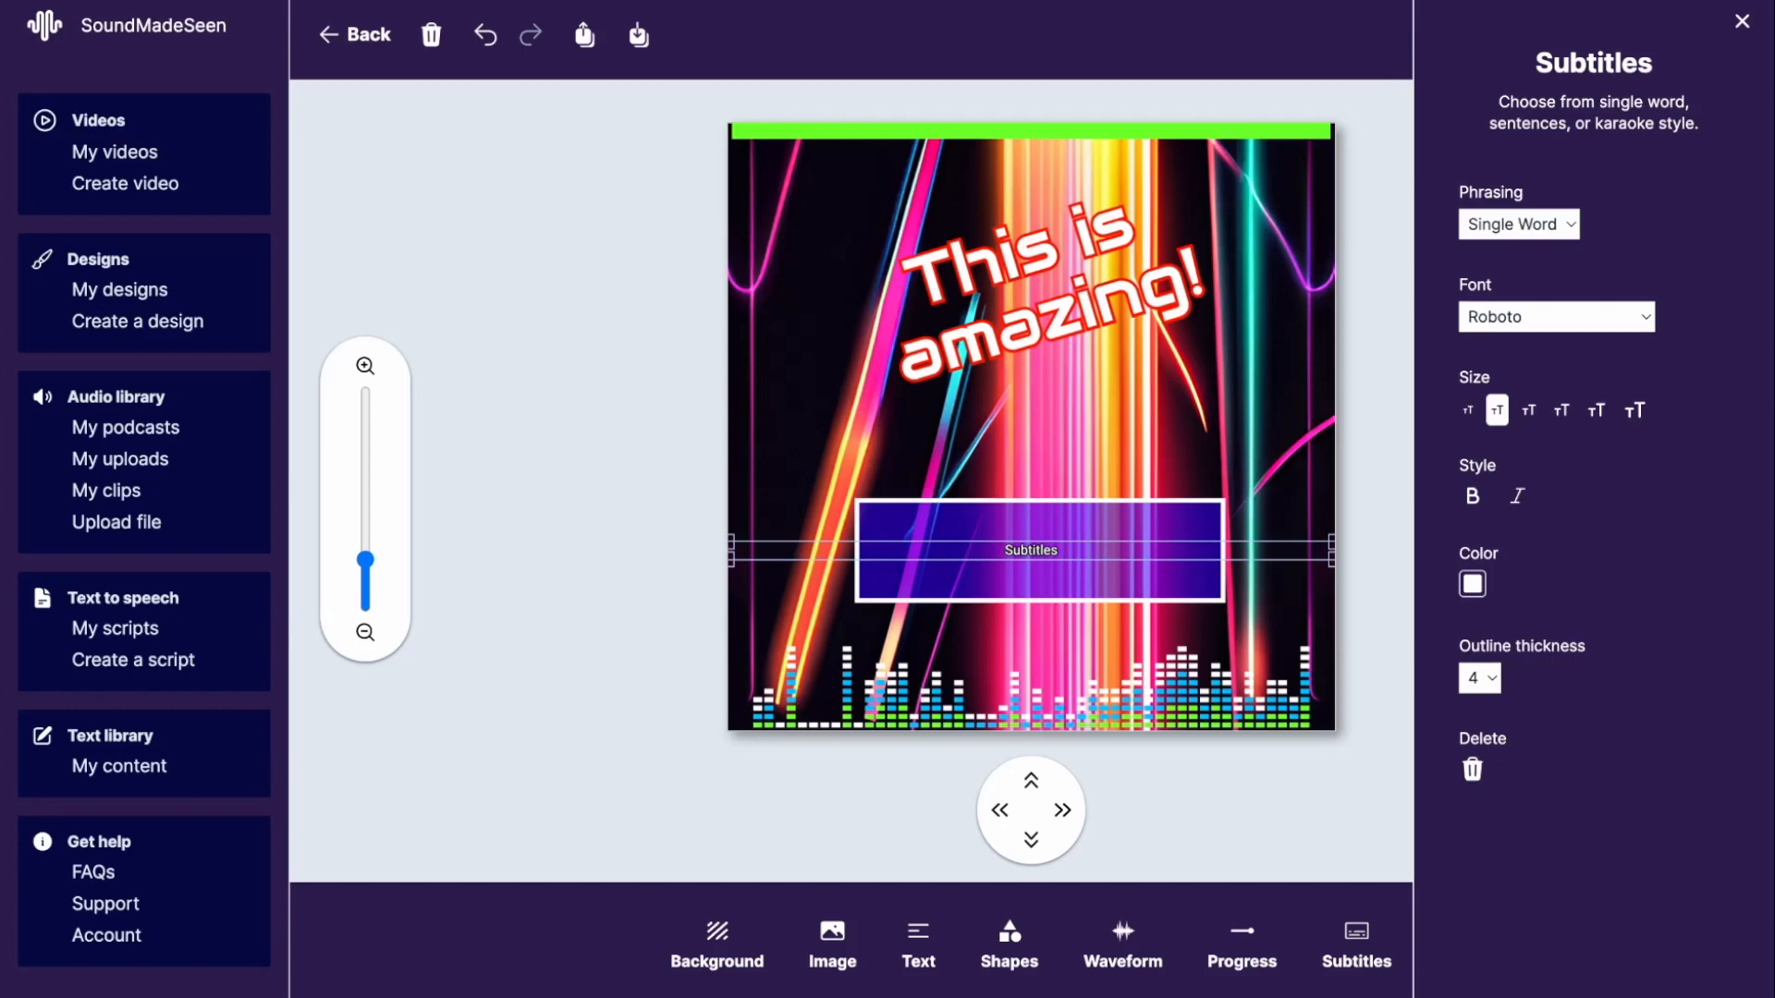
pyautogui.click(1514, 249)
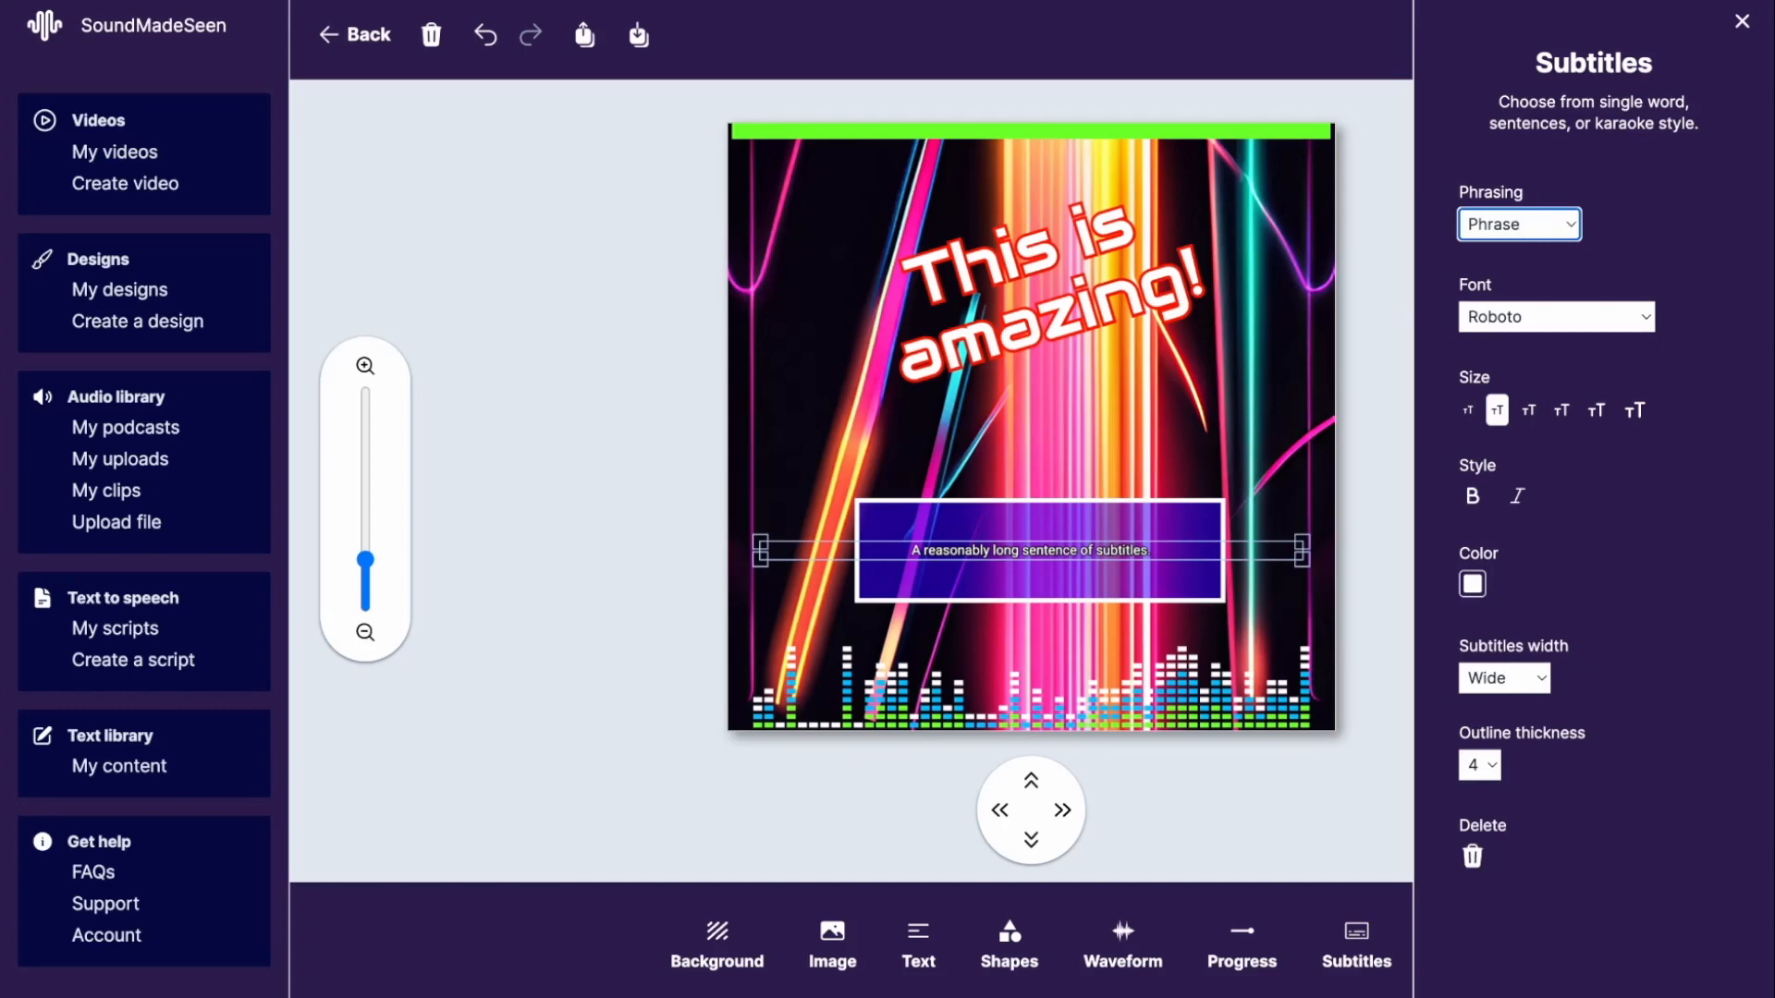
pyautogui.click(1563, 412)
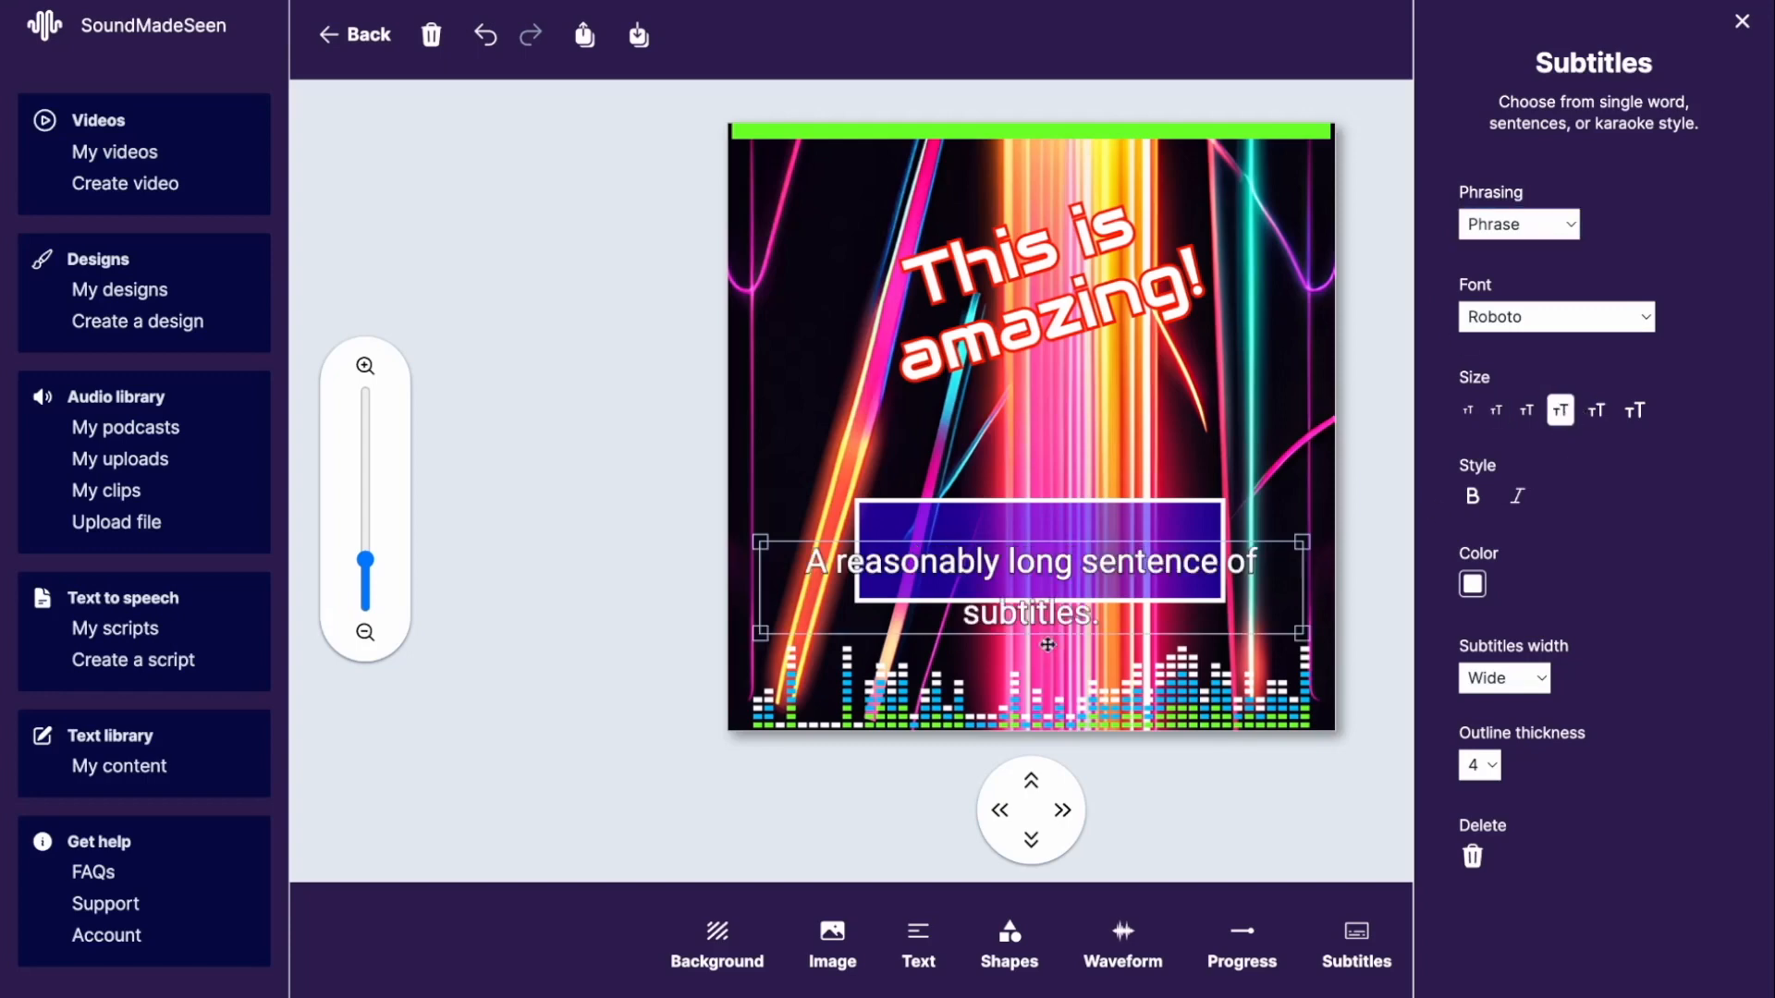
# Set the subtitles to the third text size and widen the blue rectangle on both sides to nearly the subtitle box's width
pyautogui.click(1527, 410)
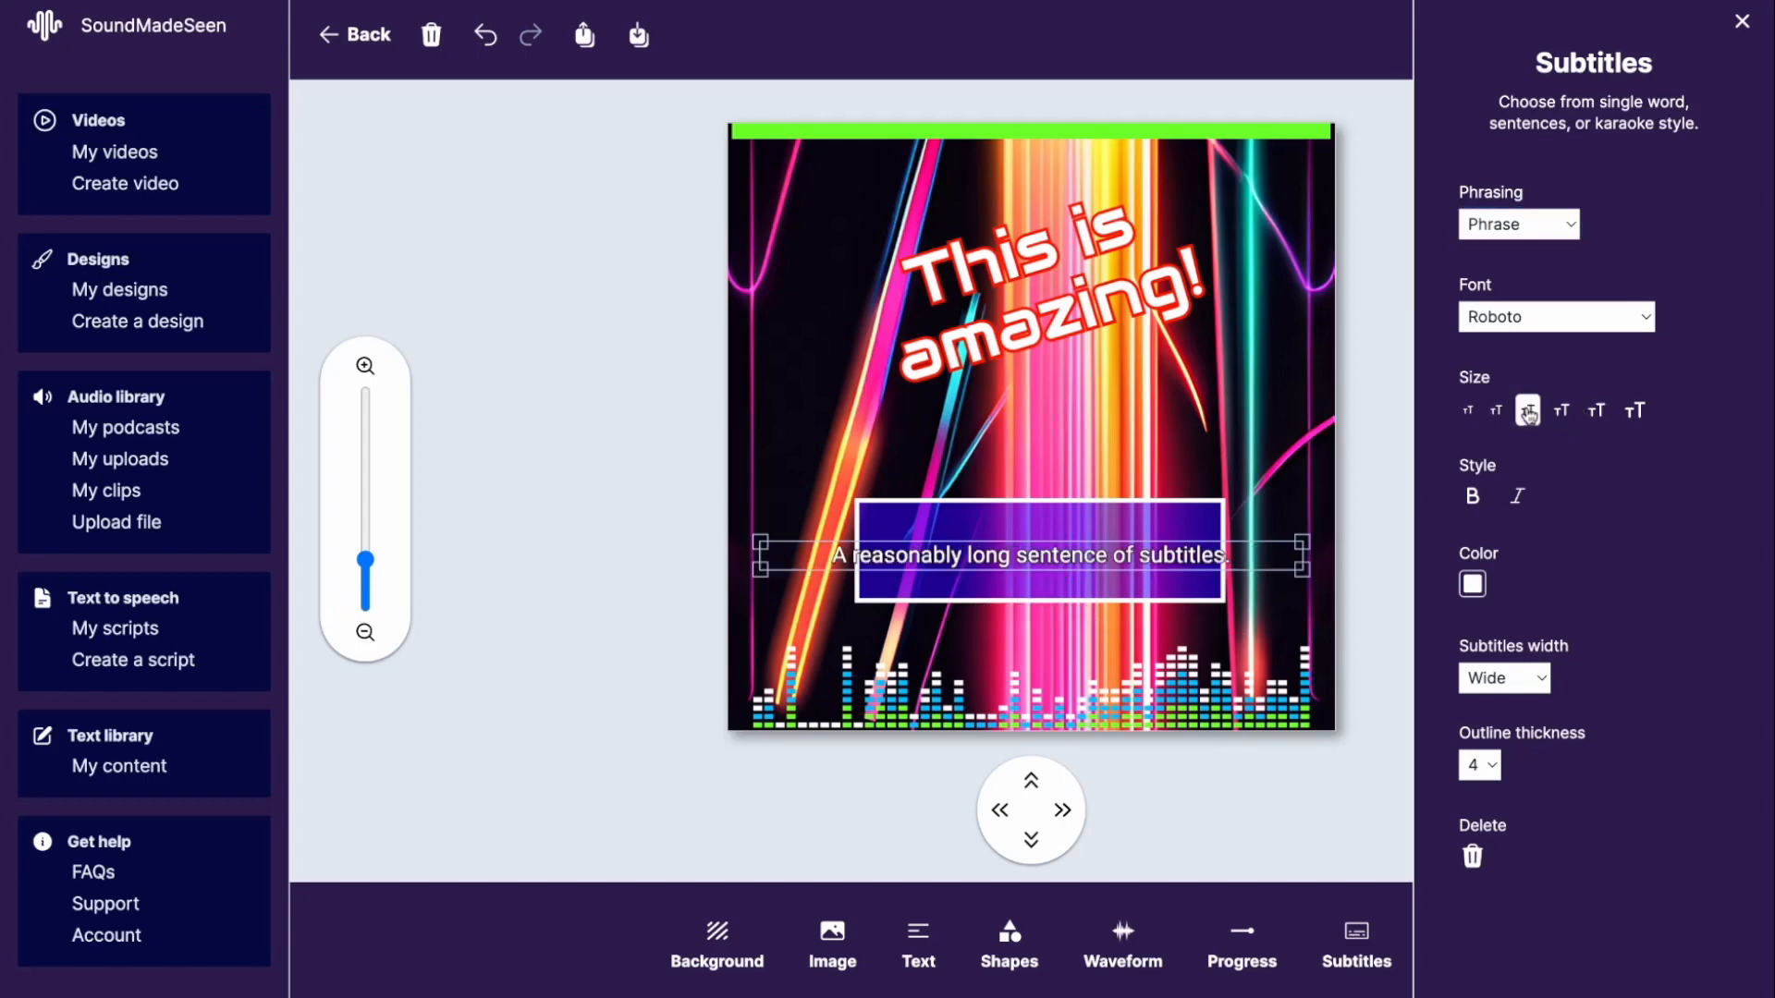
pyautogui.click(869, 524)
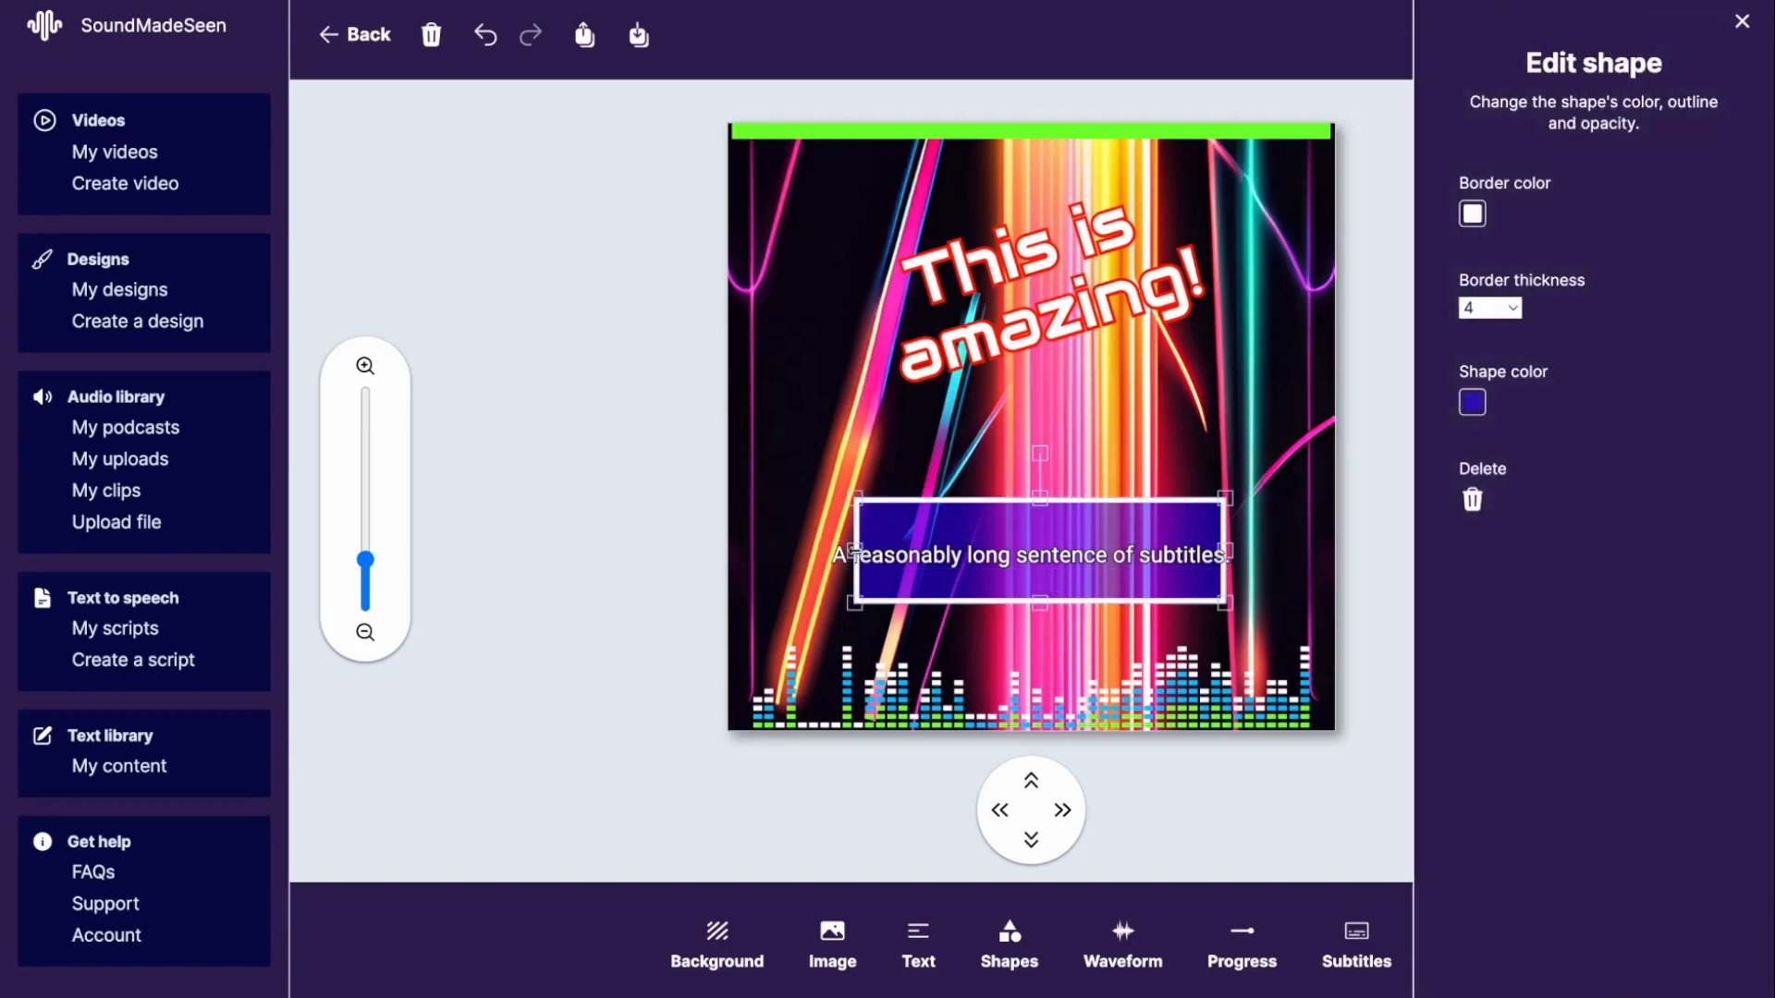
pyautogui.moveTo(852, 552); pyautogui.dragTo(772, 552)
pyautogui.moveTo(1227, 552); pyautogui.dragTo(1308, 553)
pyautogui.moveTo(962, 520); pyautogui.dragTo(1031, 551)
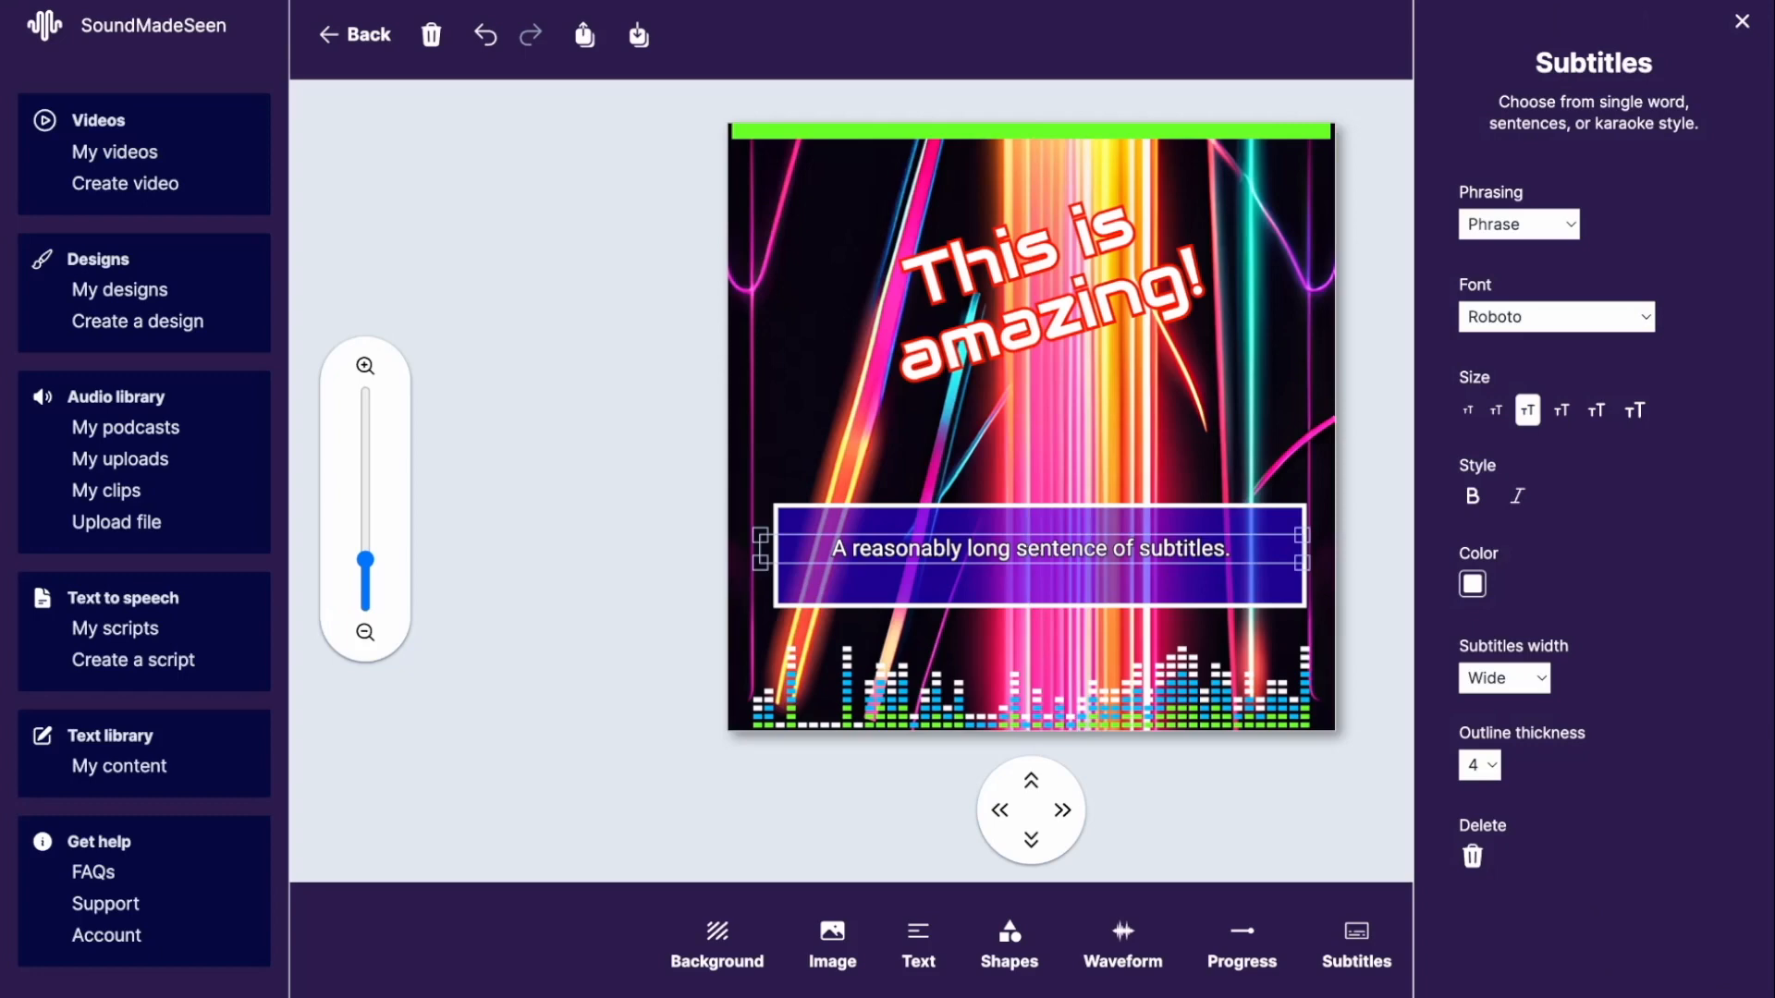
# Centre the subtitles vertically inside the widened blue rectangle and make their text bold
pyautogui.click(1037, 548)
pyautogui.moveTo(1037, 544); pyautogui.dragTo(1038, 551)
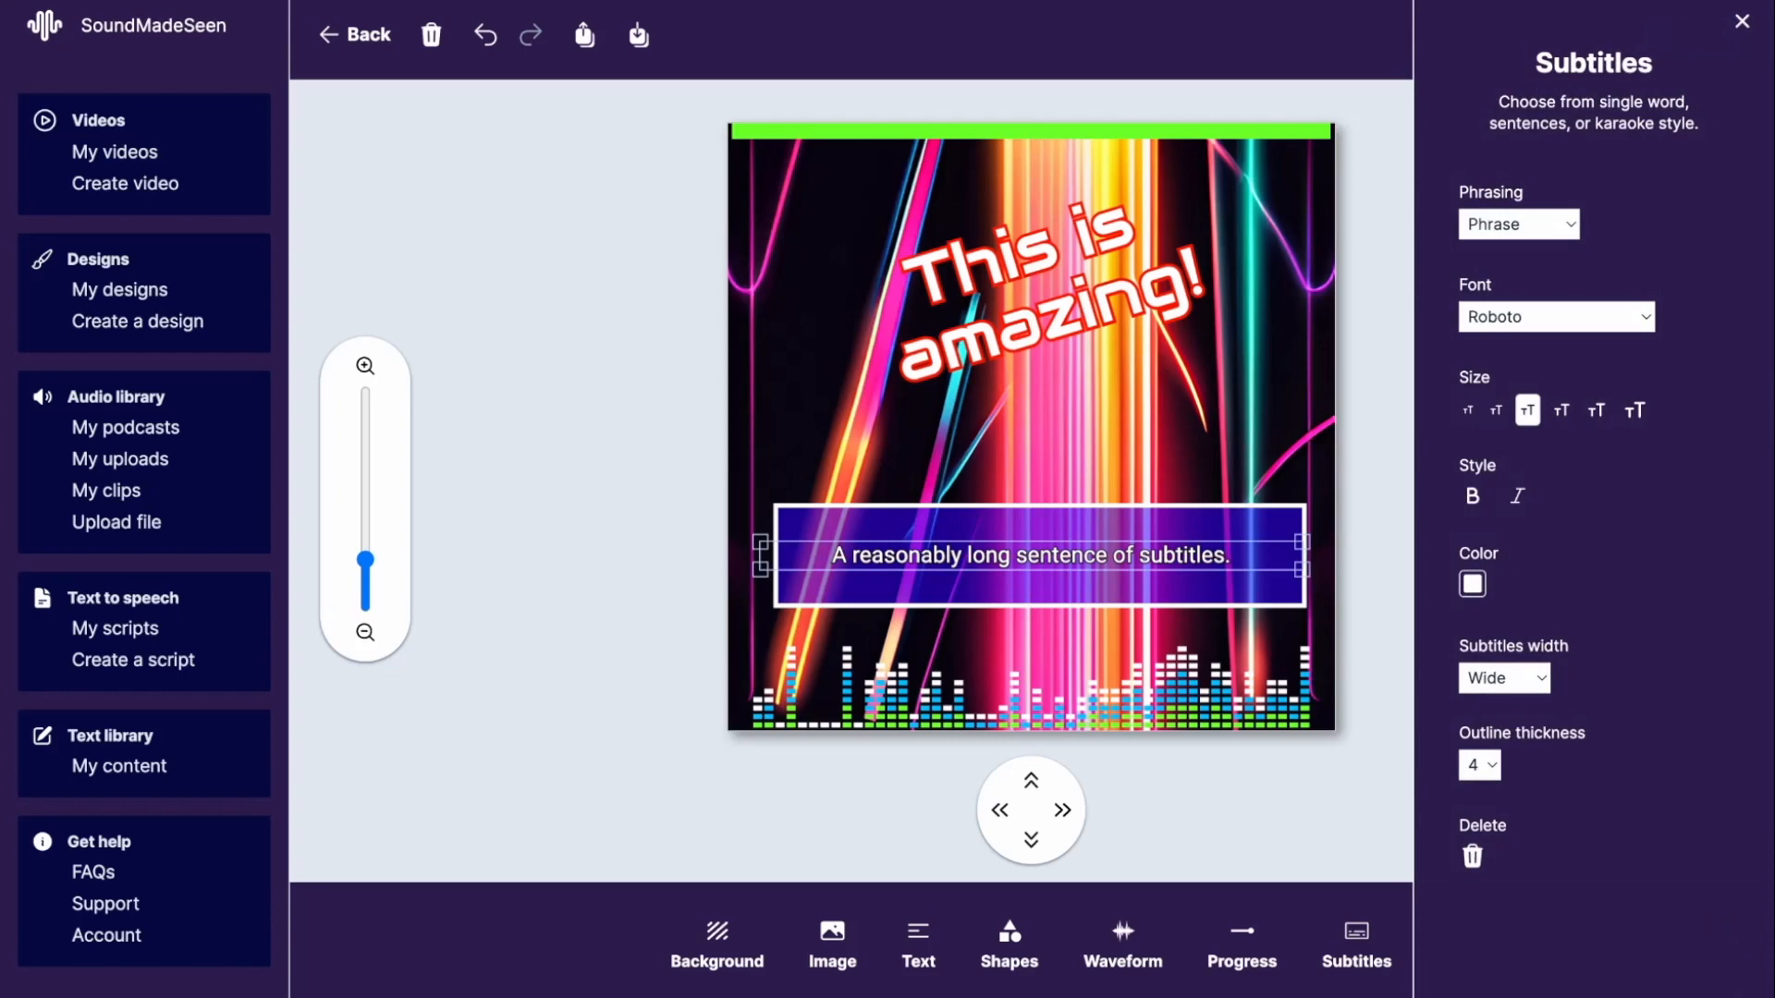
pyautogui.click(1474, 497)
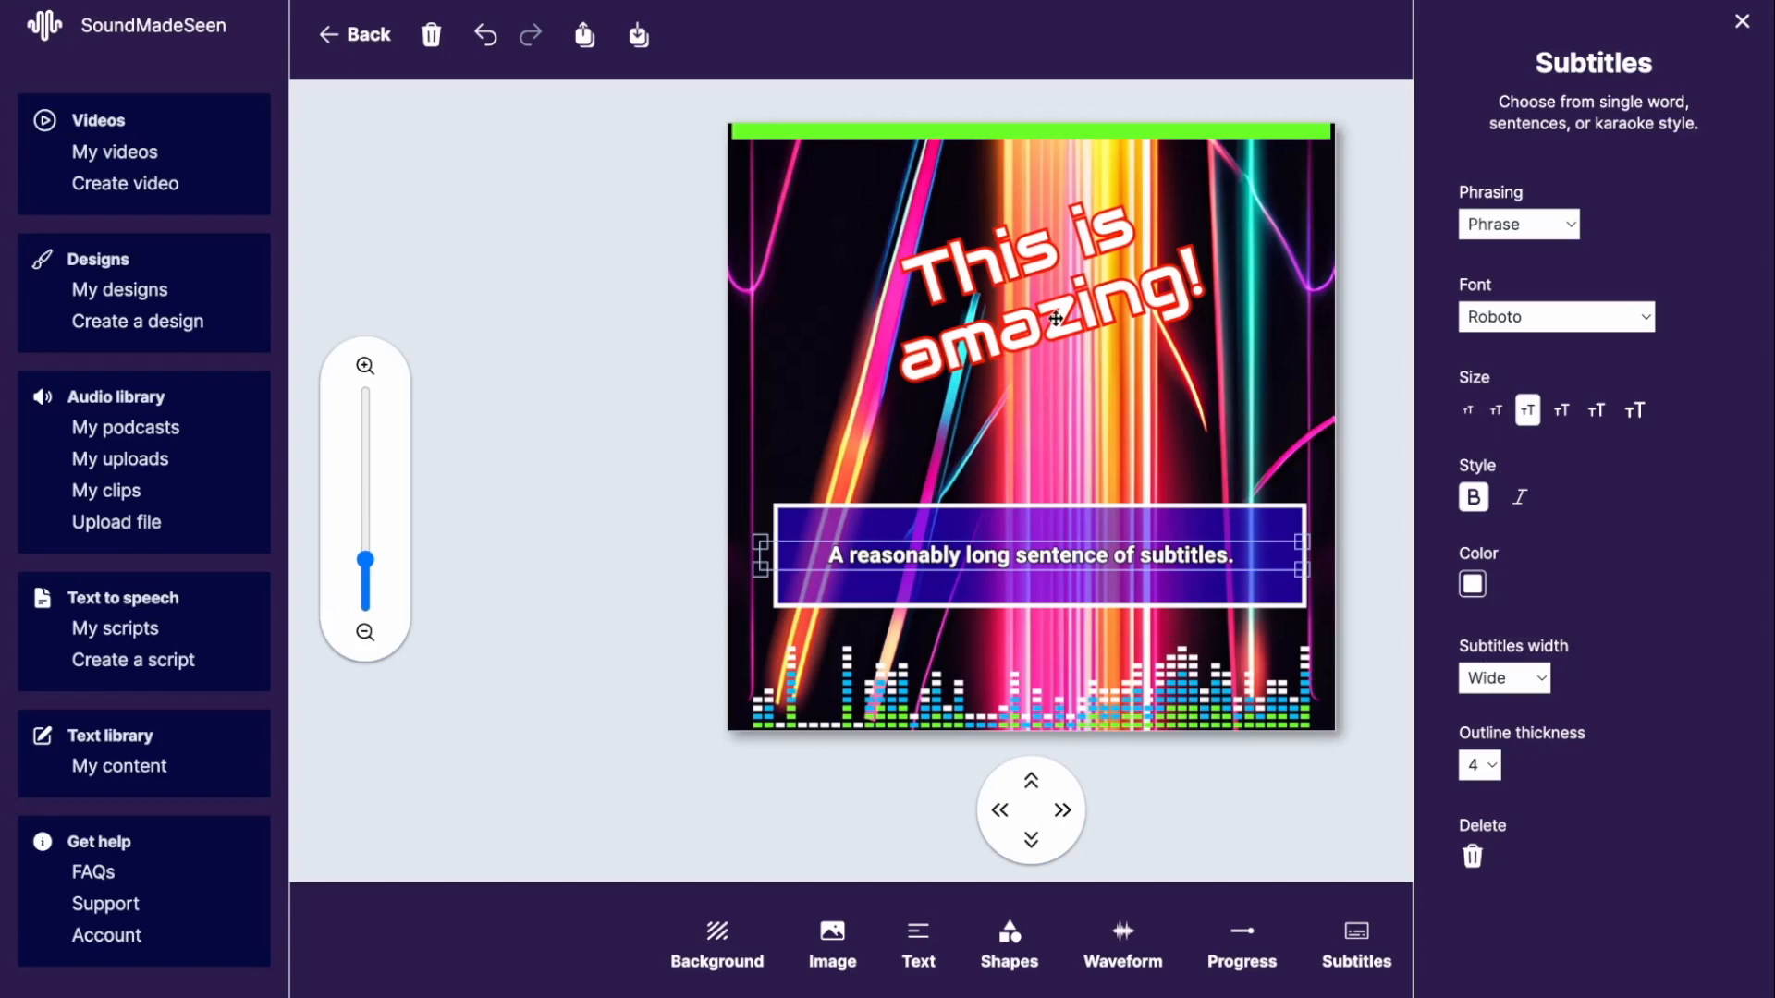
# Save the finished design and choose WEBP as the image download format for "Demo design"
pyautogui.click(1371, 268)
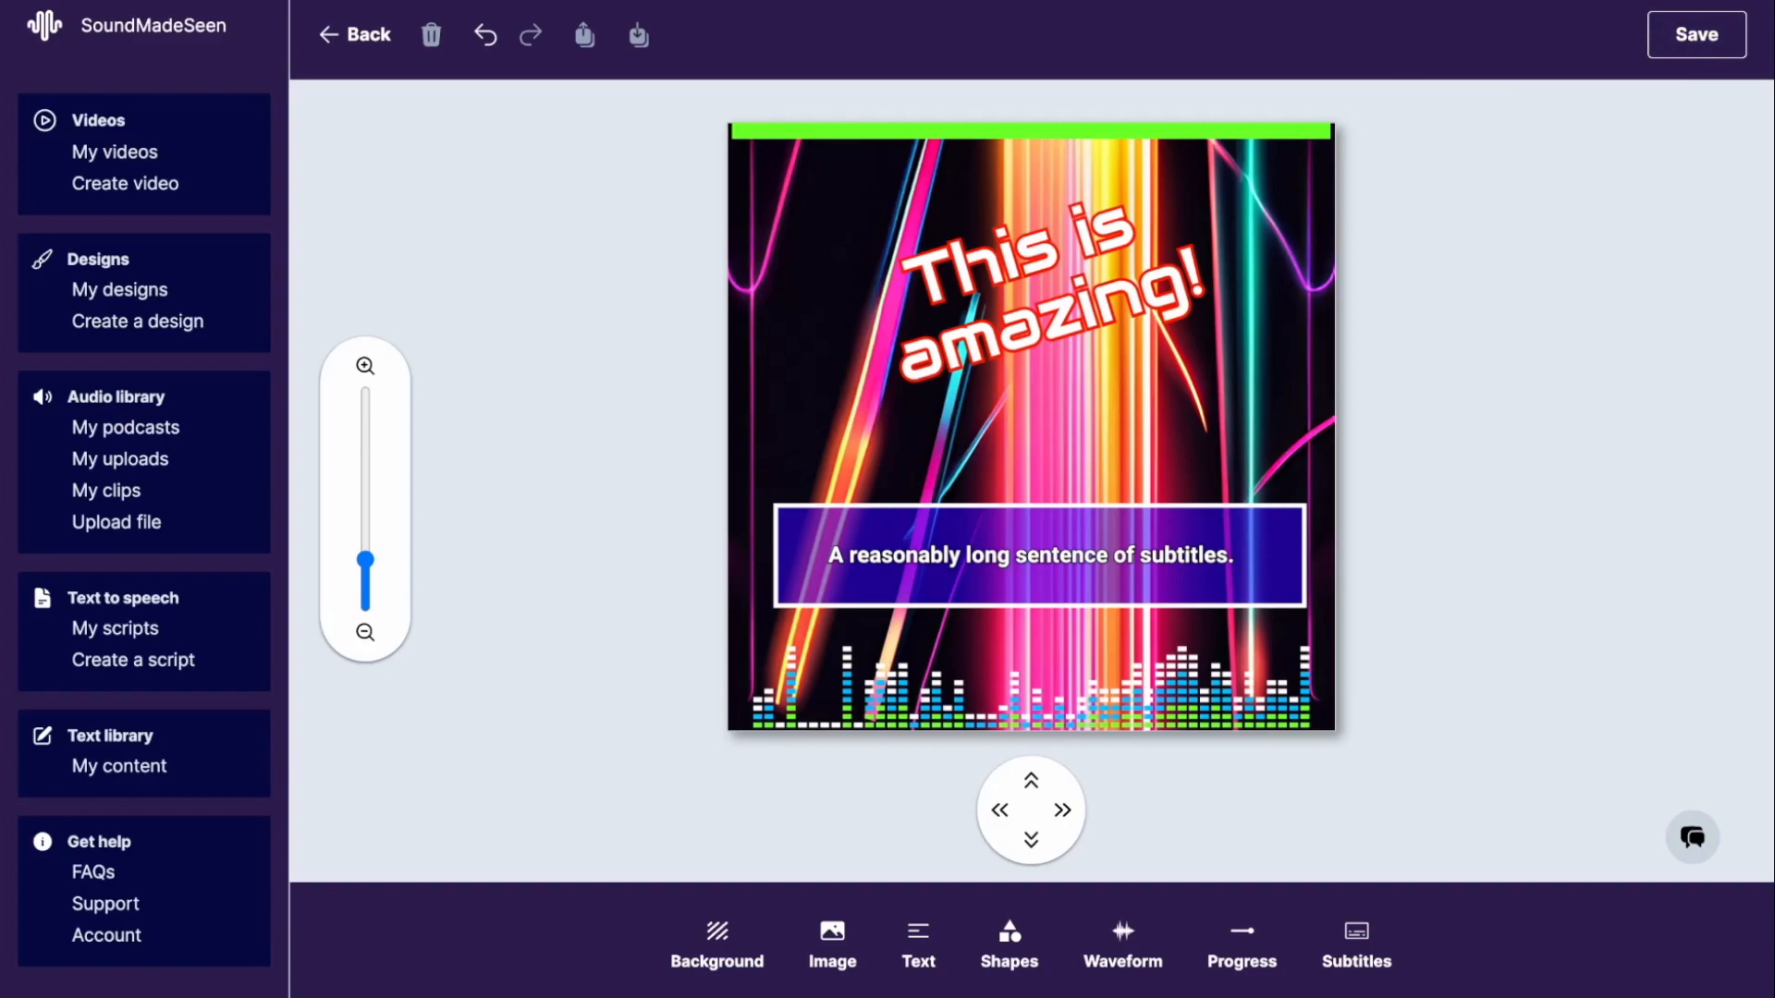
pyautogui.click(1697, 34)
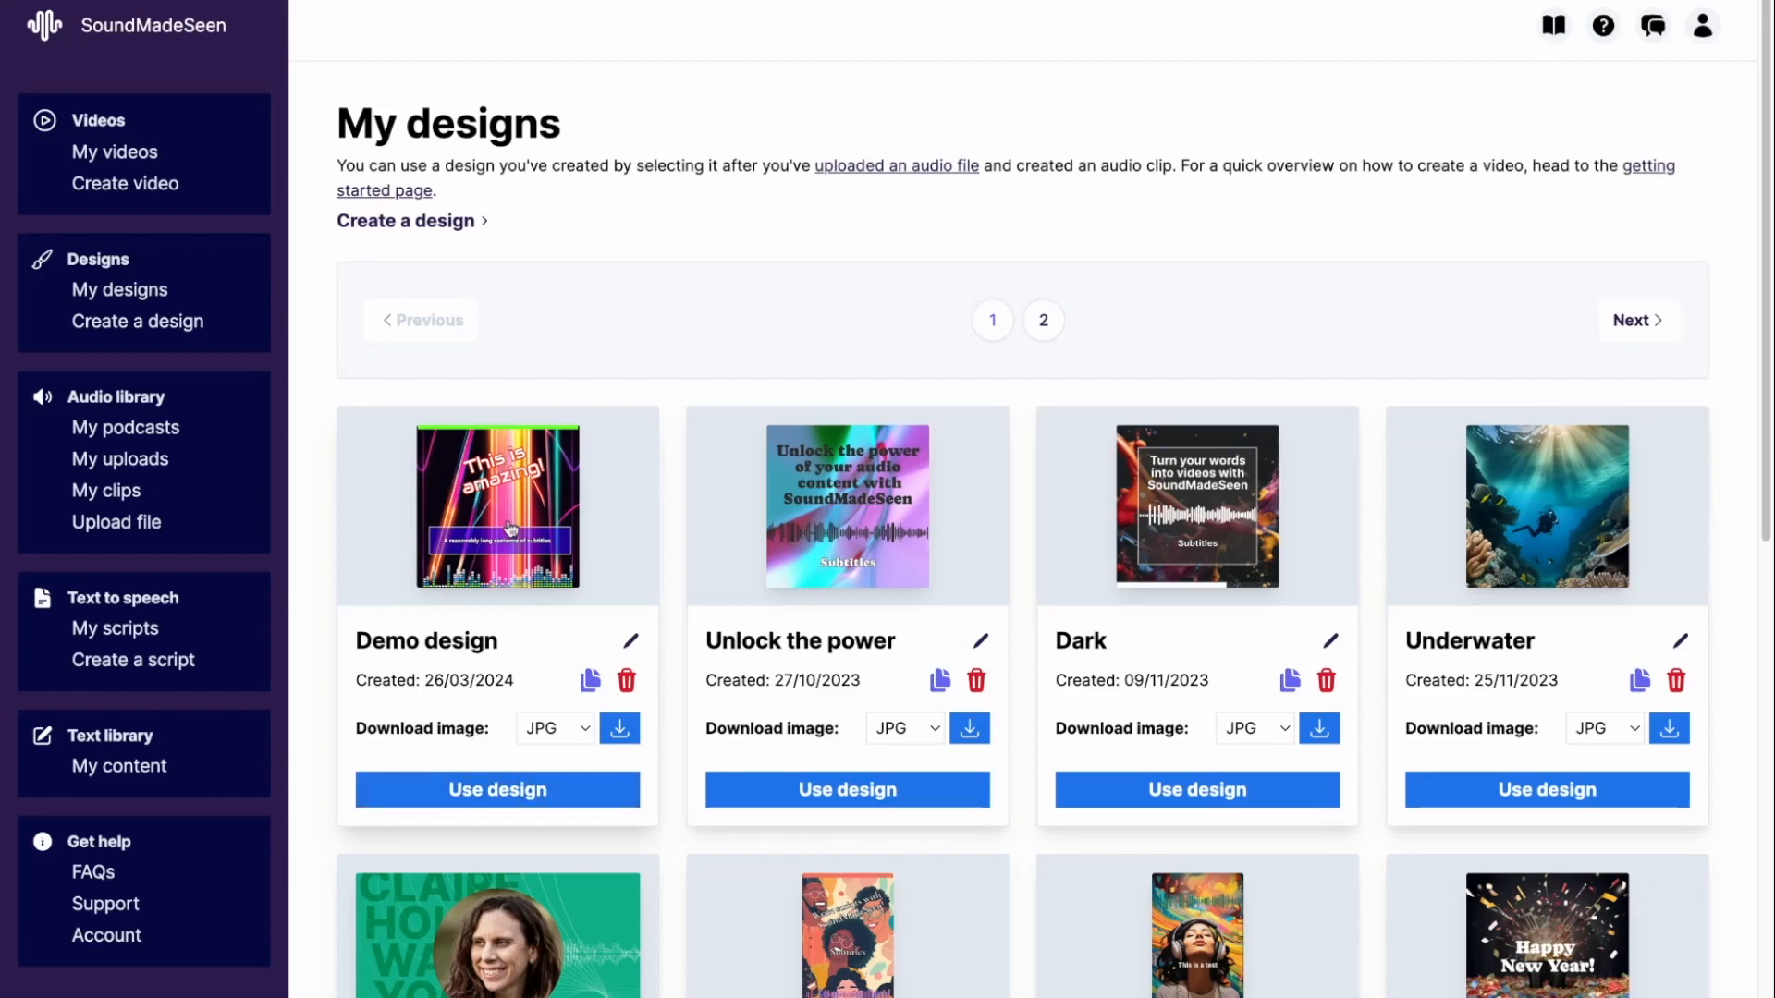
pyautogui.click(545, 735)
pyautogui.click(546, 750)
pyautogui.click(567, 745)
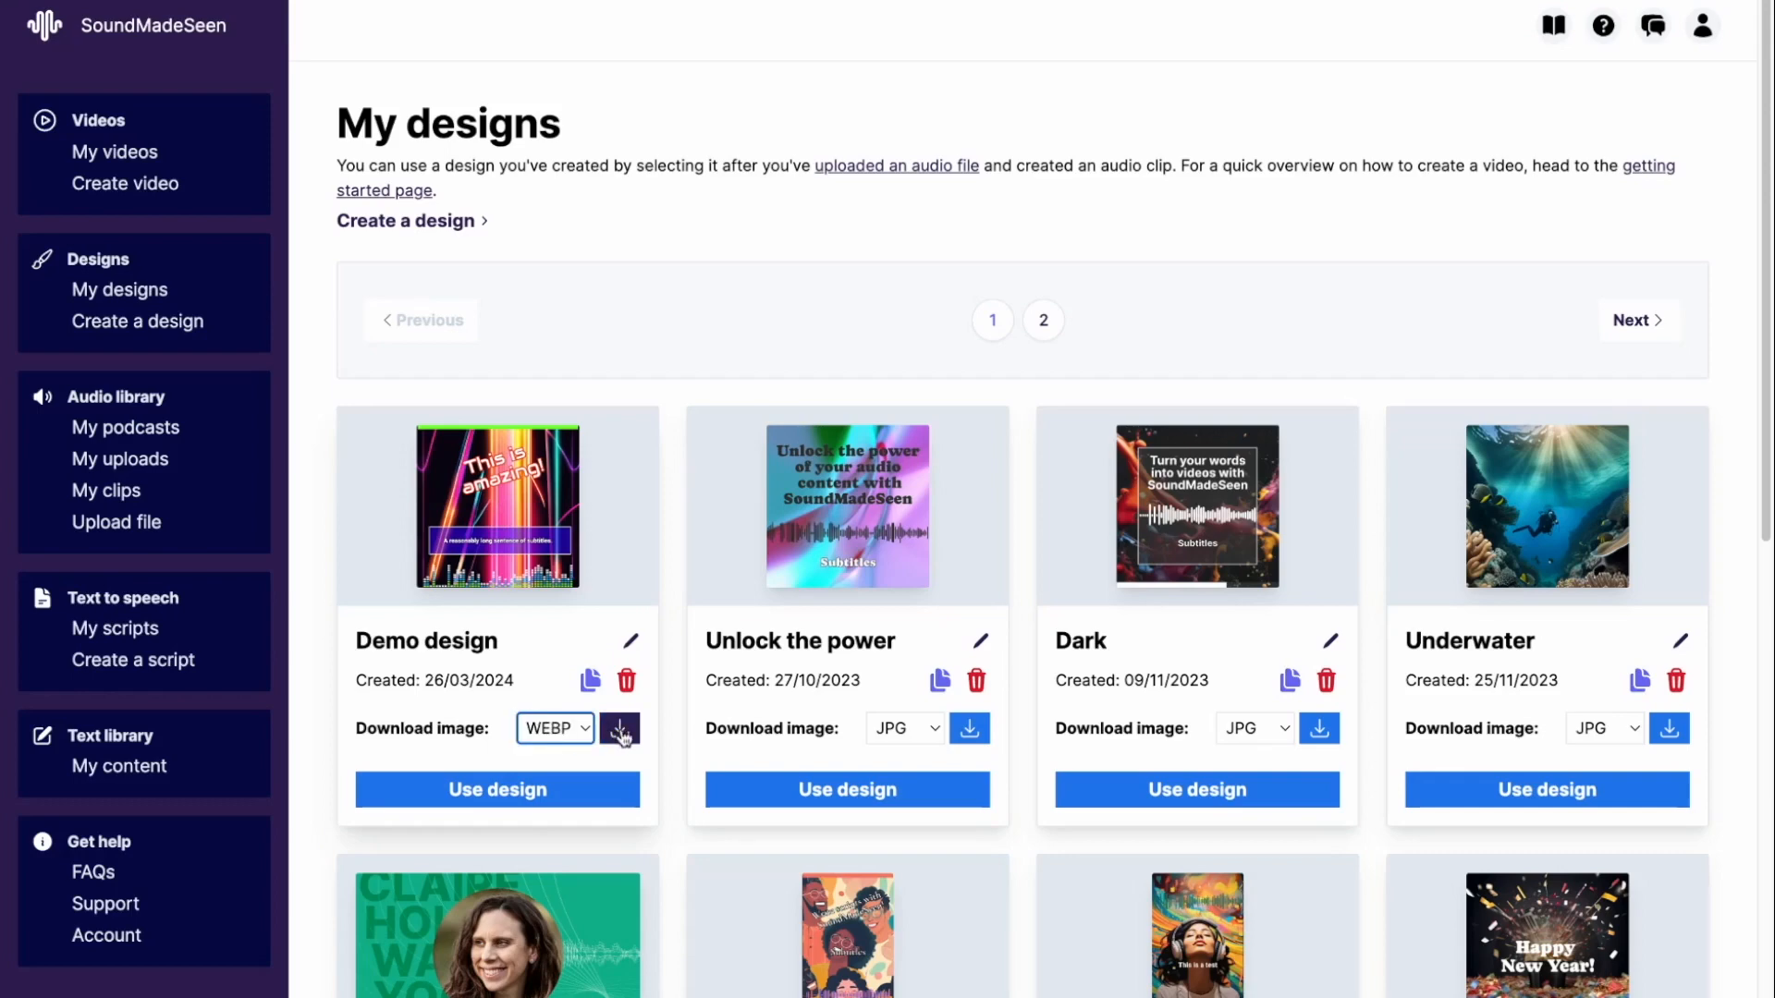